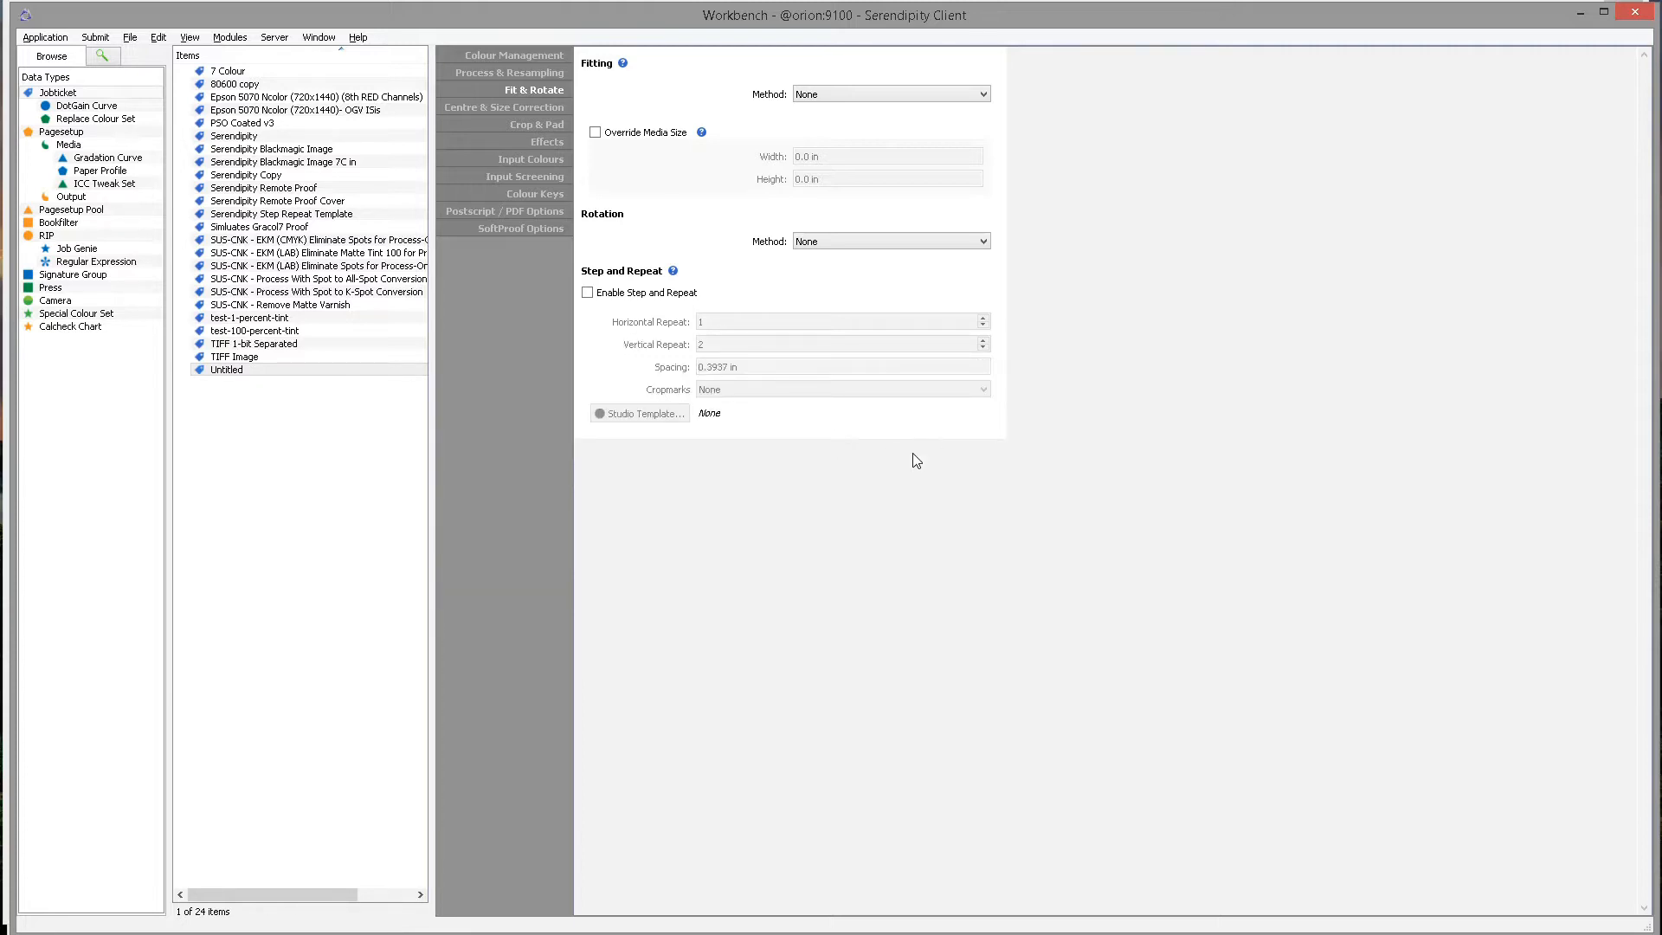
Return to the Workbench window and select the Untitled jobticket from the jobticket list.
{"action": "left_click", "coordinate": [840, 933]}
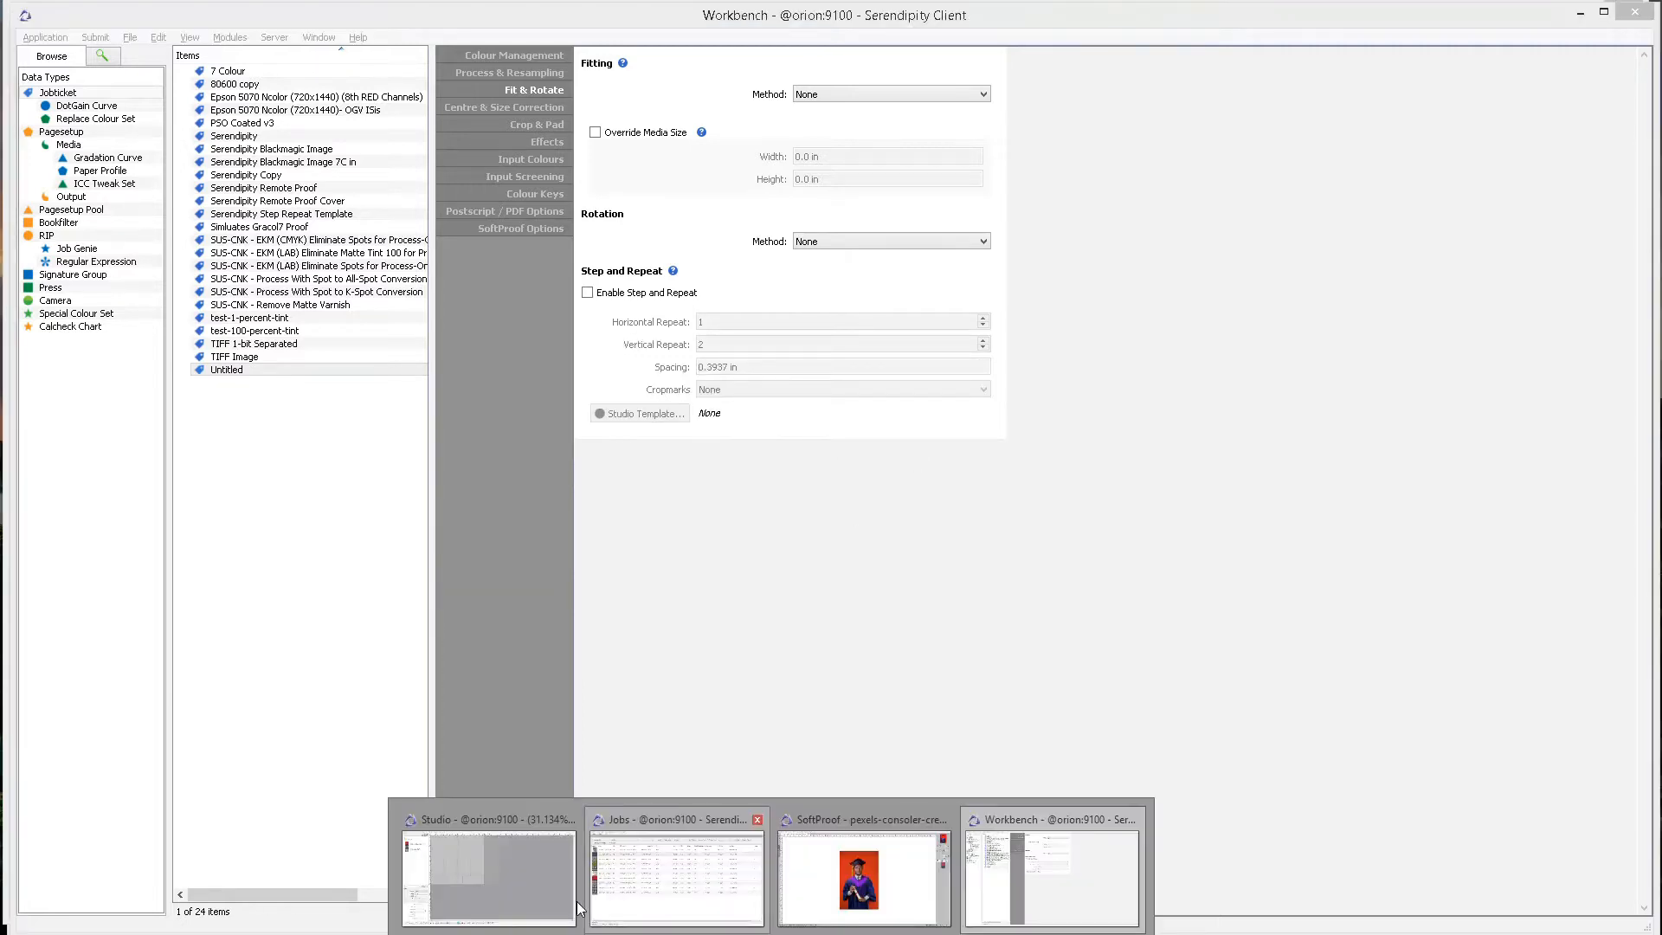
{"action": "left_click", "coordinate": [497, 887]}
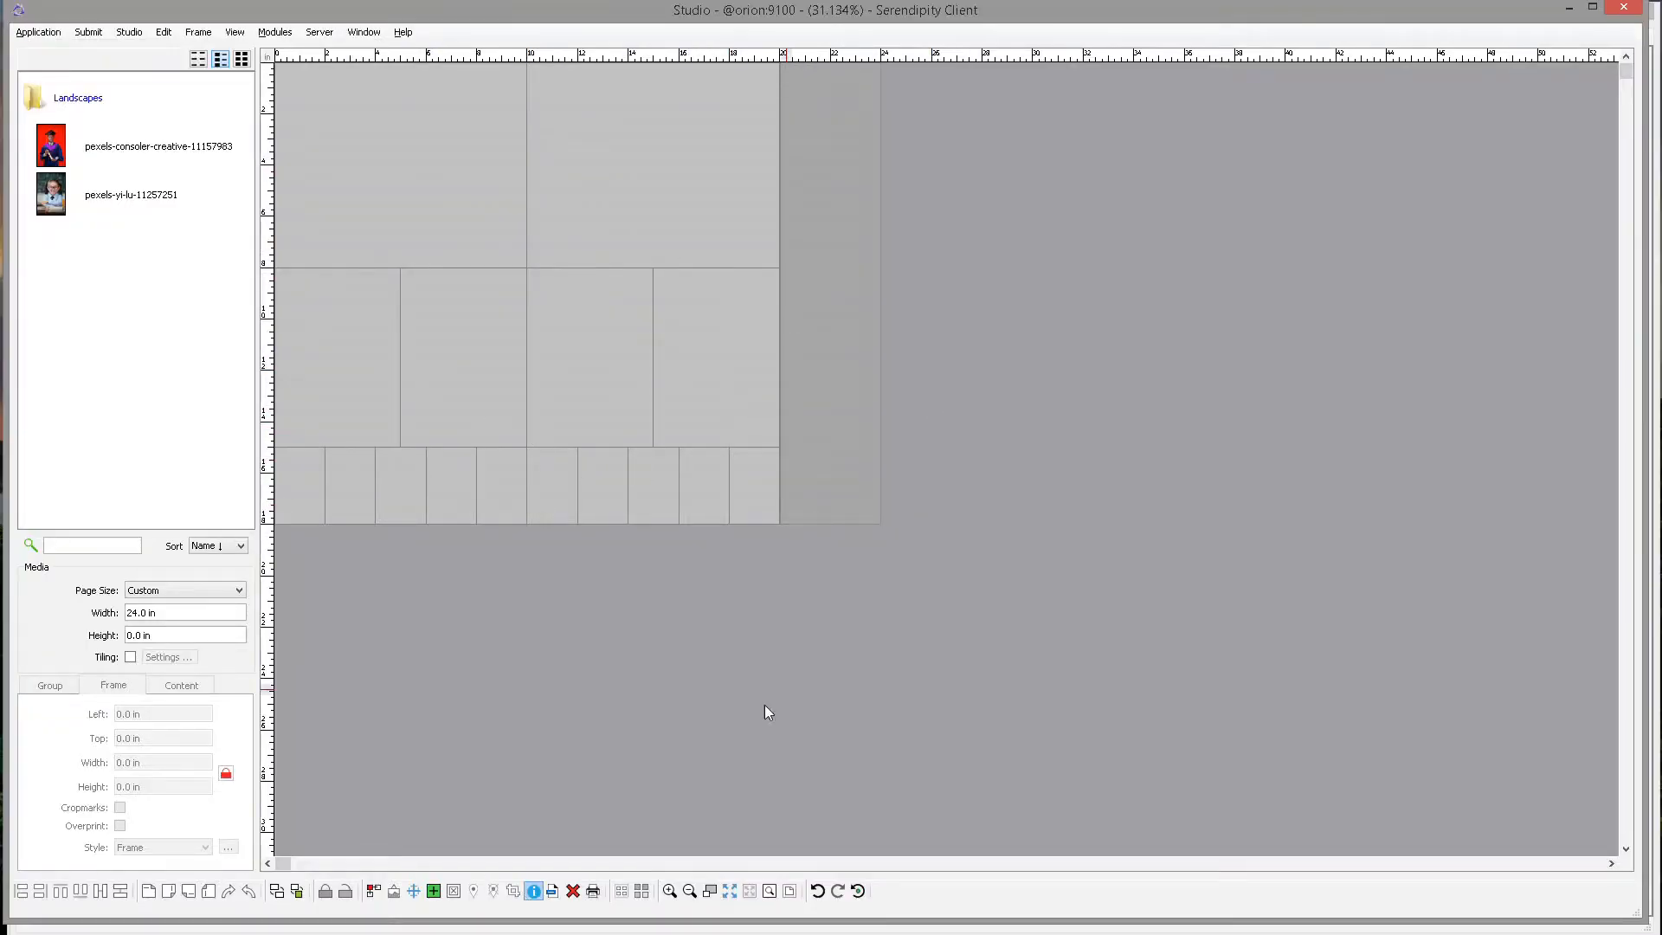
{"action": "left_click", "coordinate": [827, 933]}
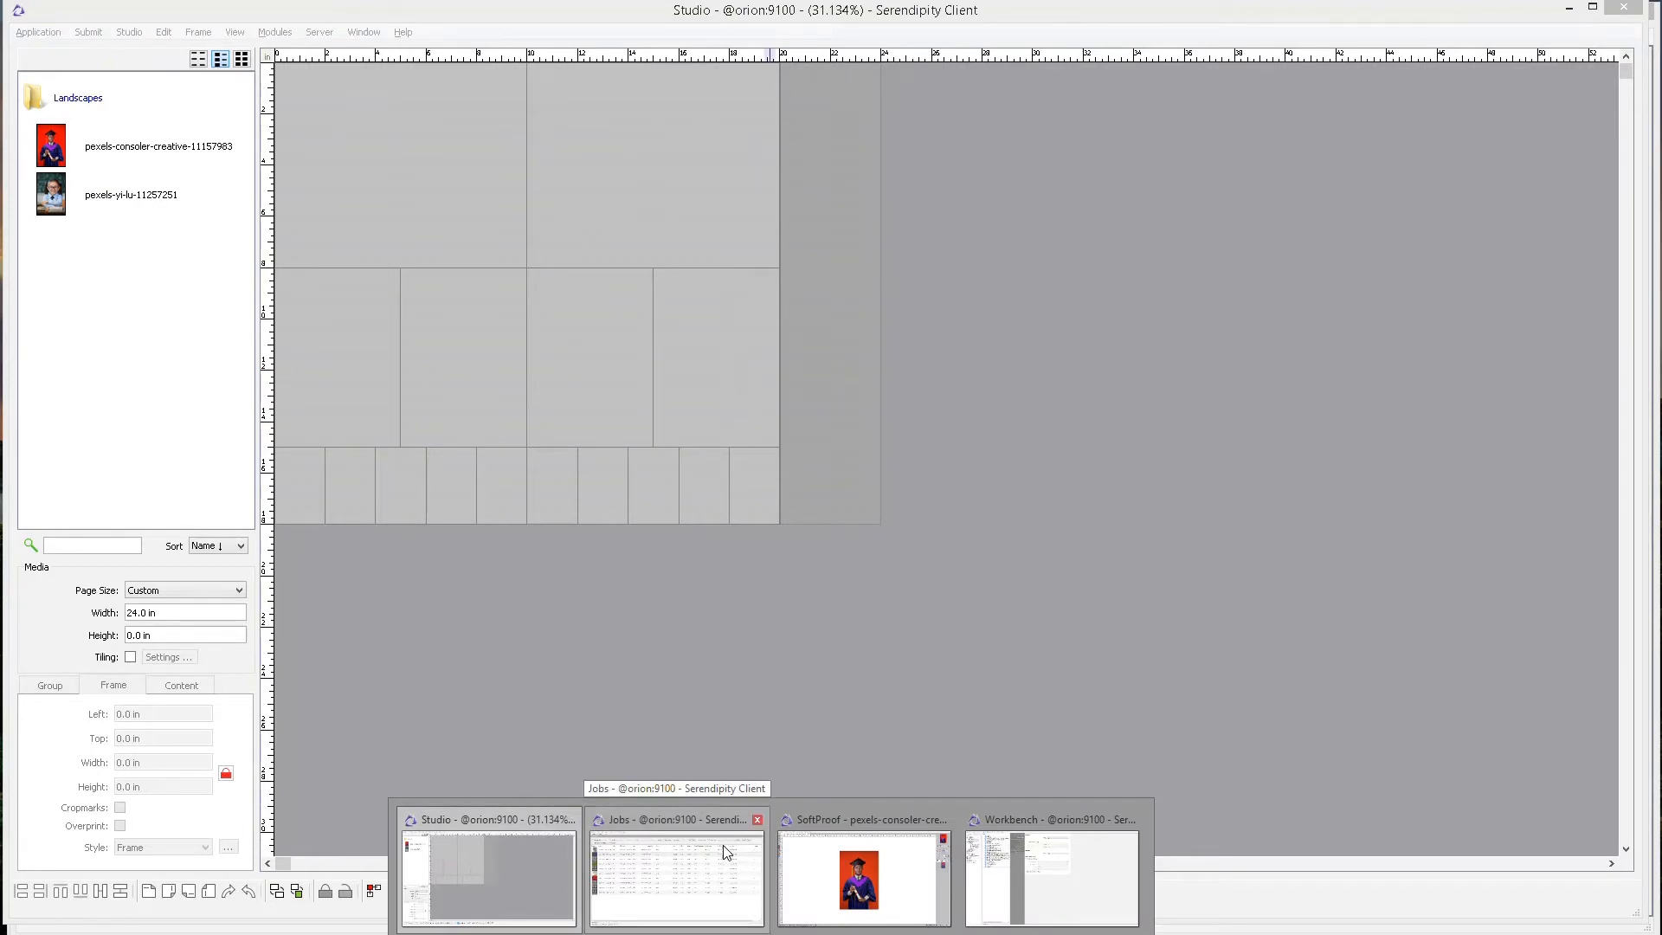
{"action": "left_click", "coordinate": [1047, 872]}
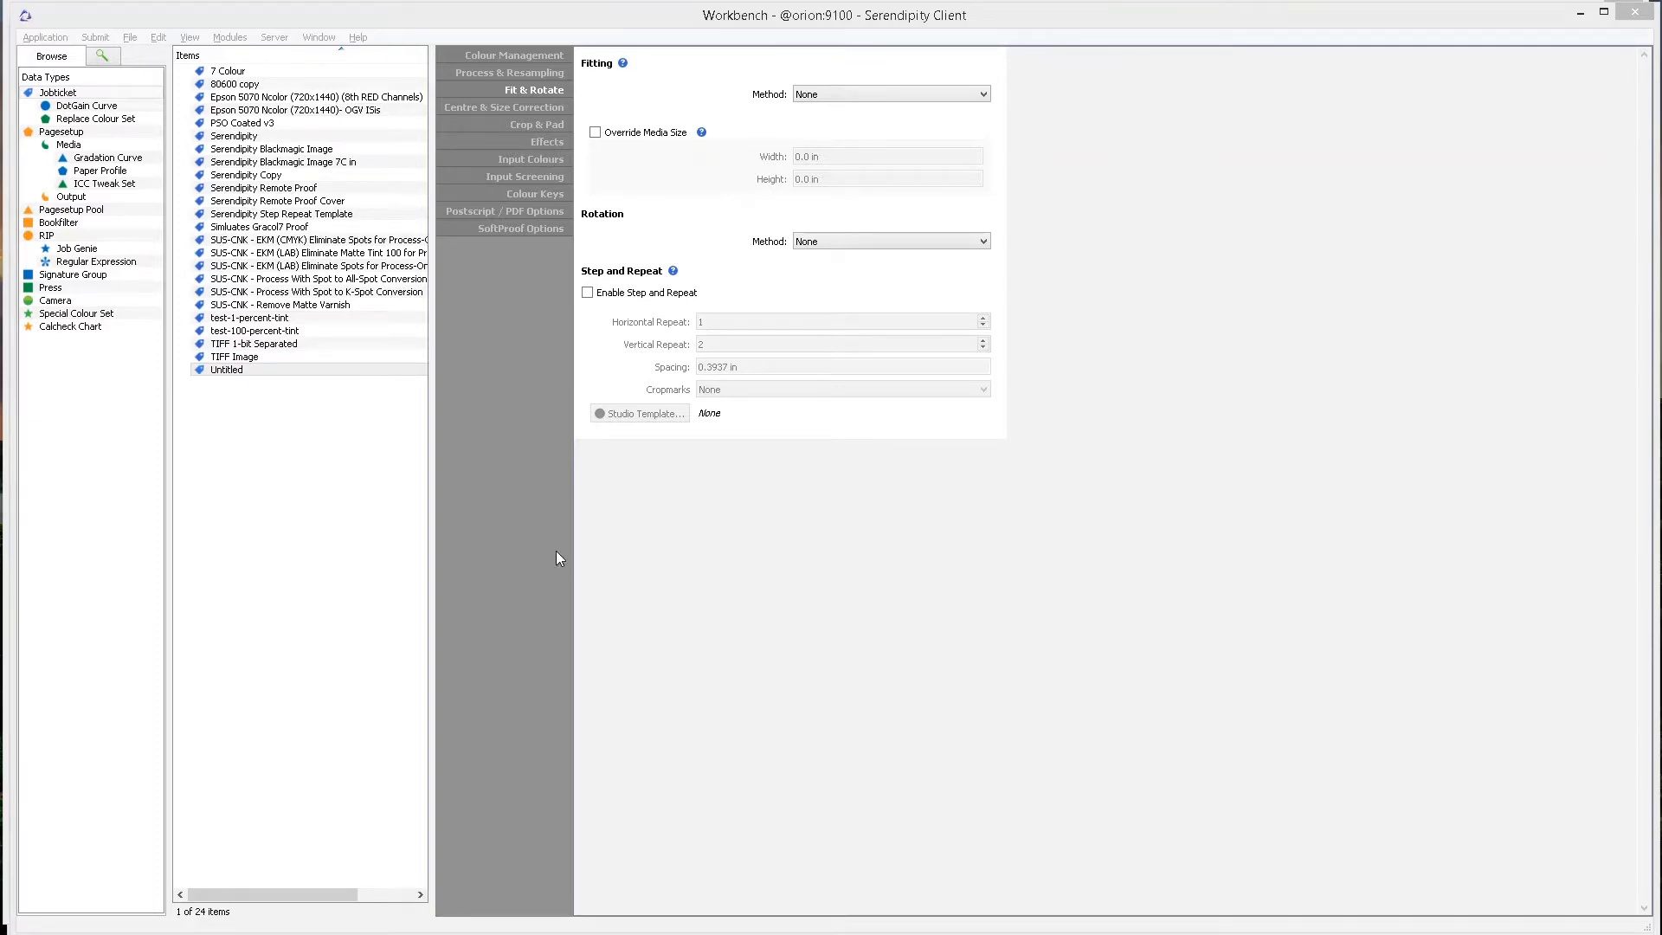
{"action": "left_click", "coordinate": [531, 538]}
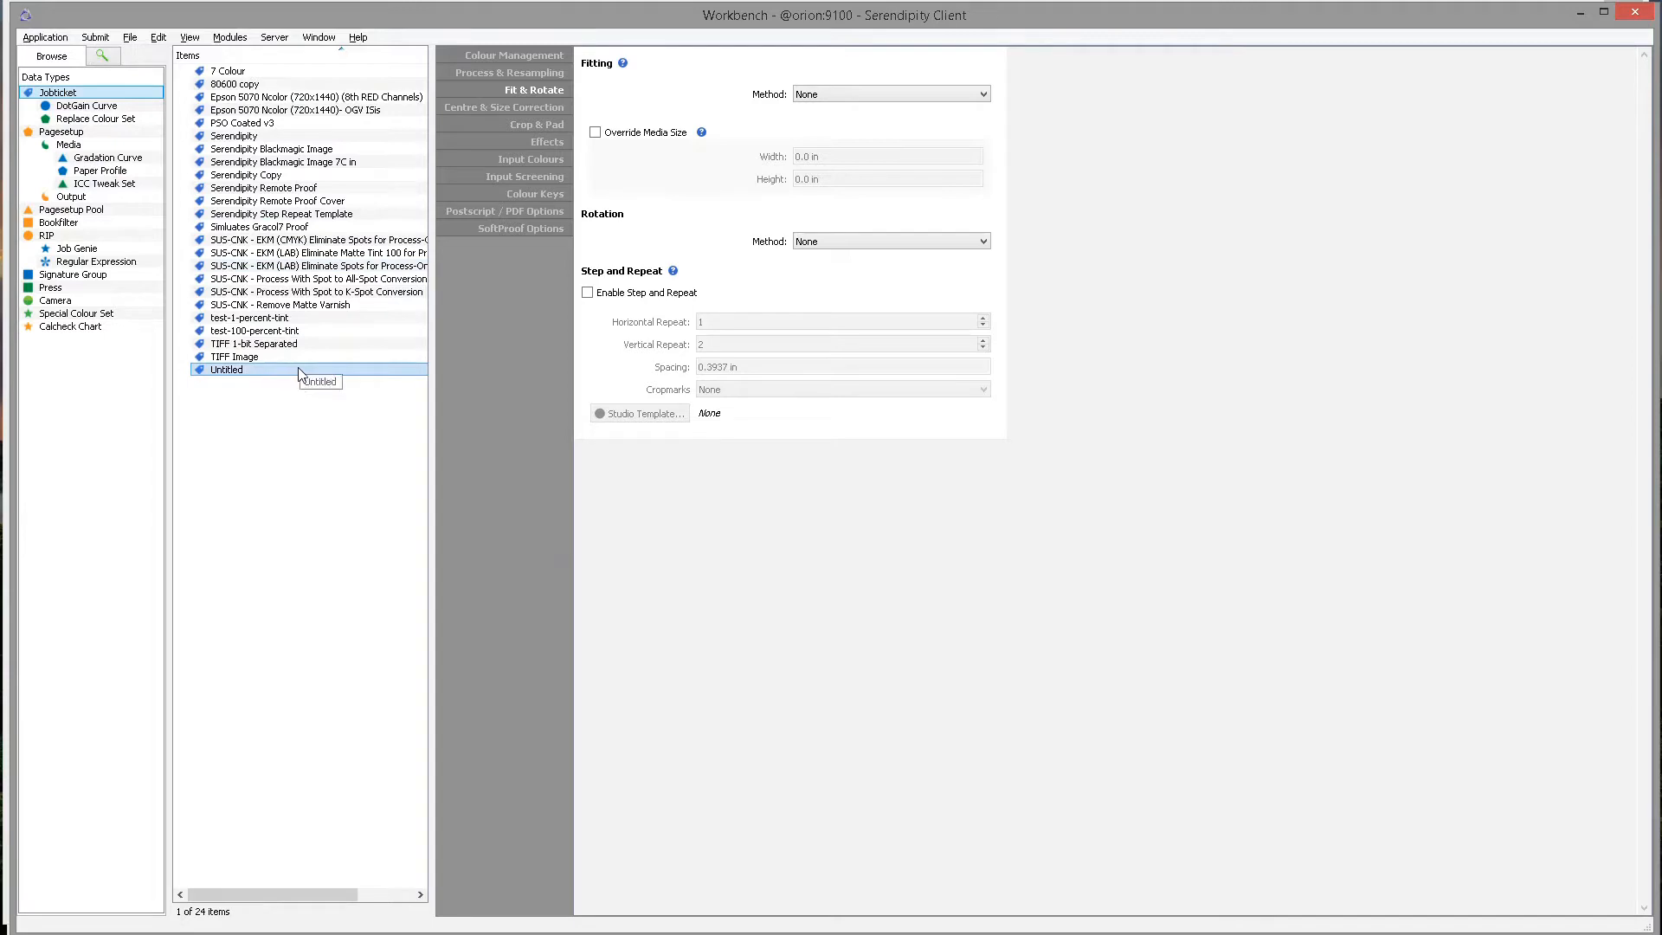
{"action": "left_click", "coordinate": [363, 371]}
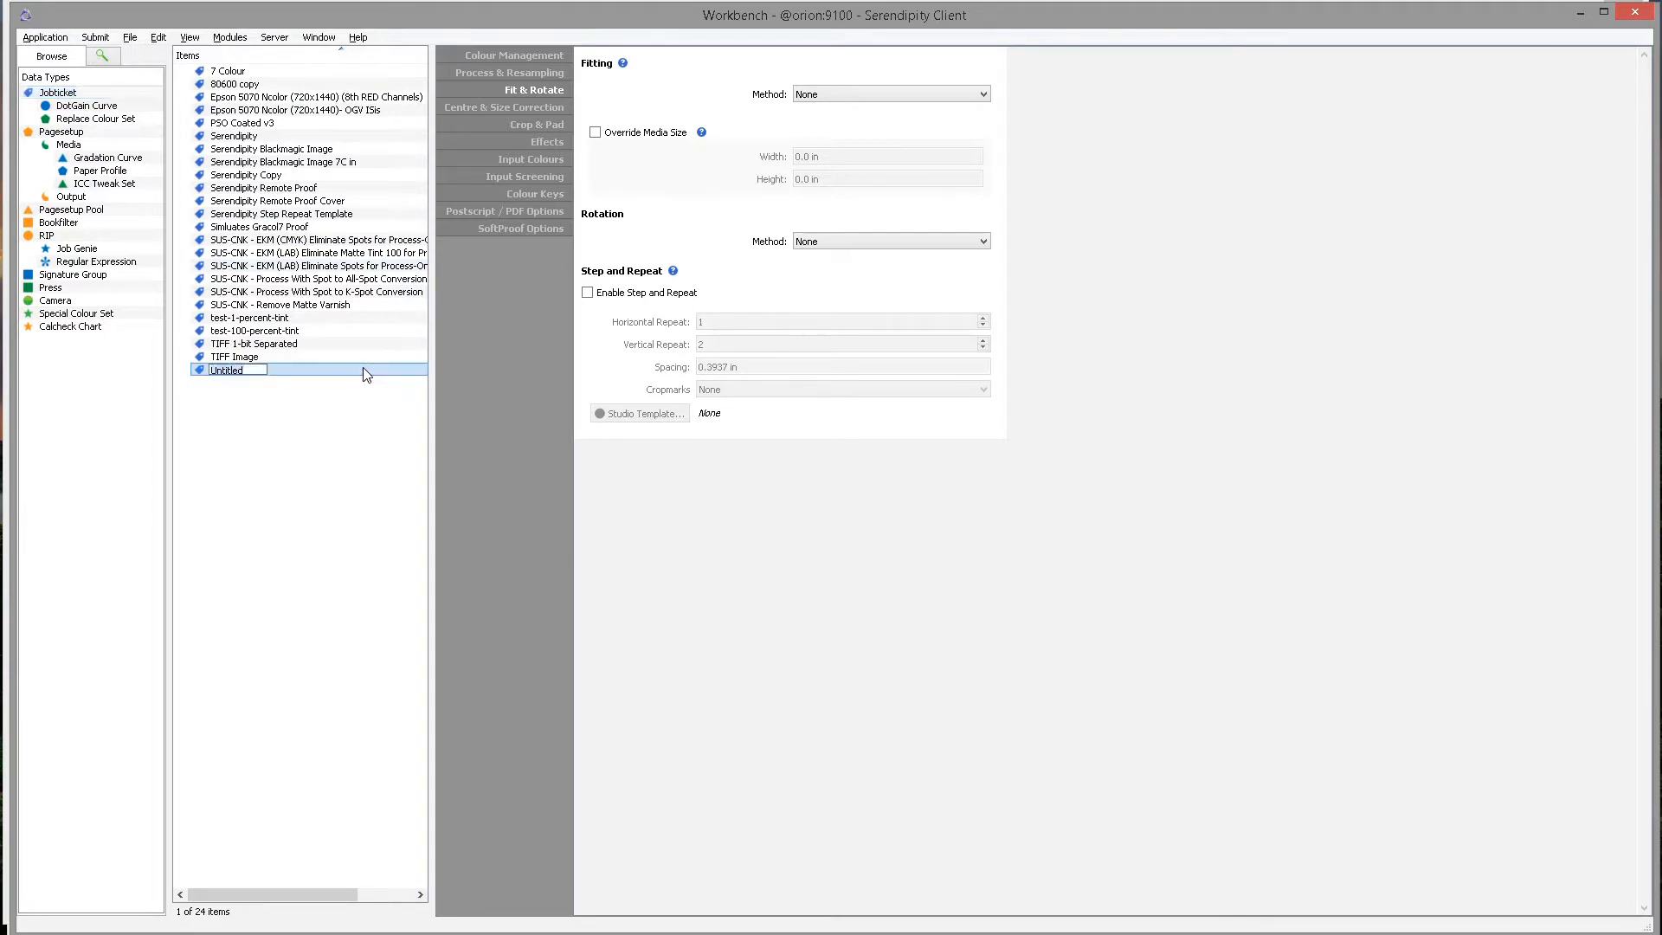
{"action": "key", "text": "Escape"}
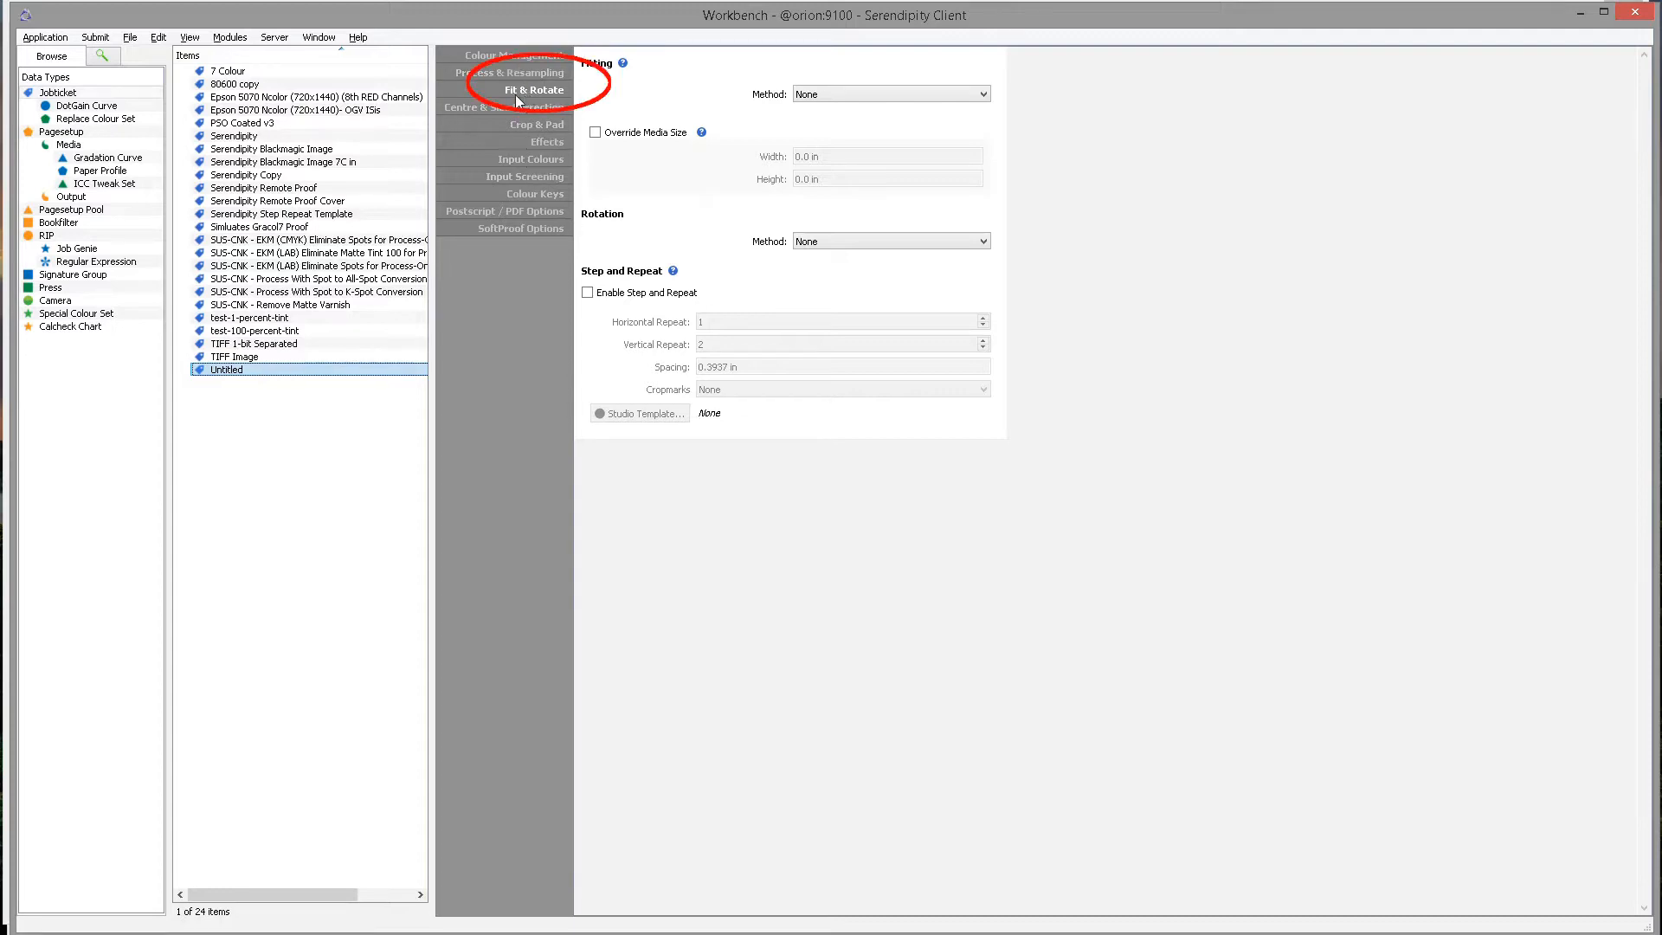
Enable Step and Repeat in the Untitled jobticket's Fit & Rotate settings.
{"action": "left_click", "coordinate": [552, 92]}
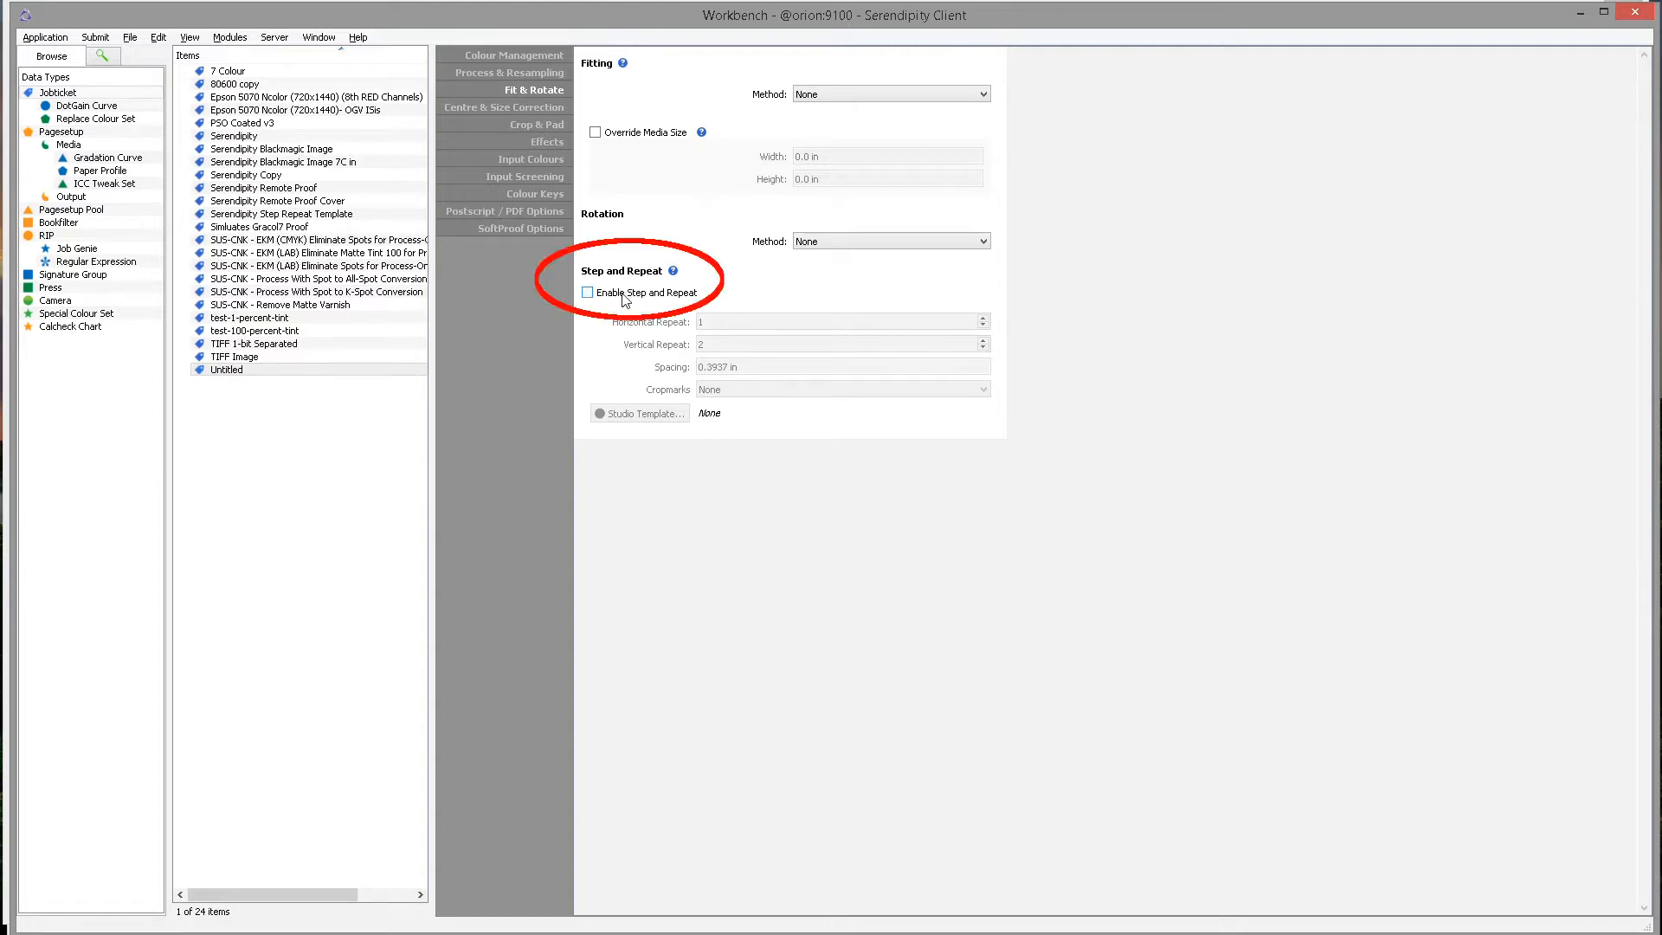
{"action": "left_click", "coordinate": [588, 293]}
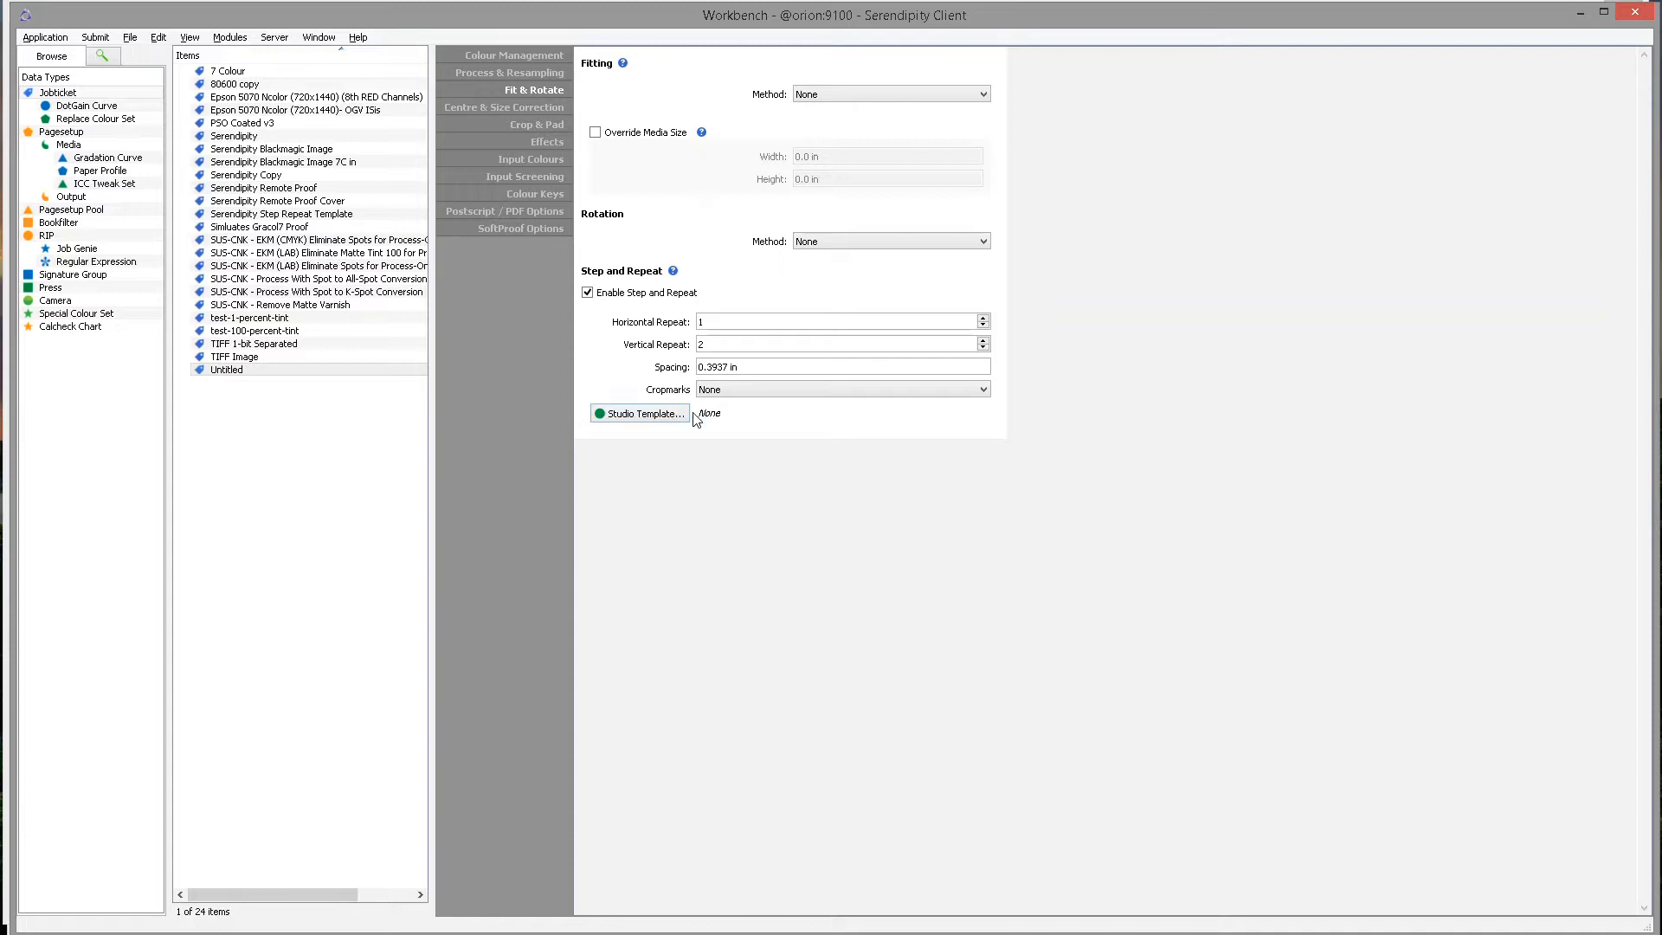
{"action": "left_click", "coordinate": [644, 417]}
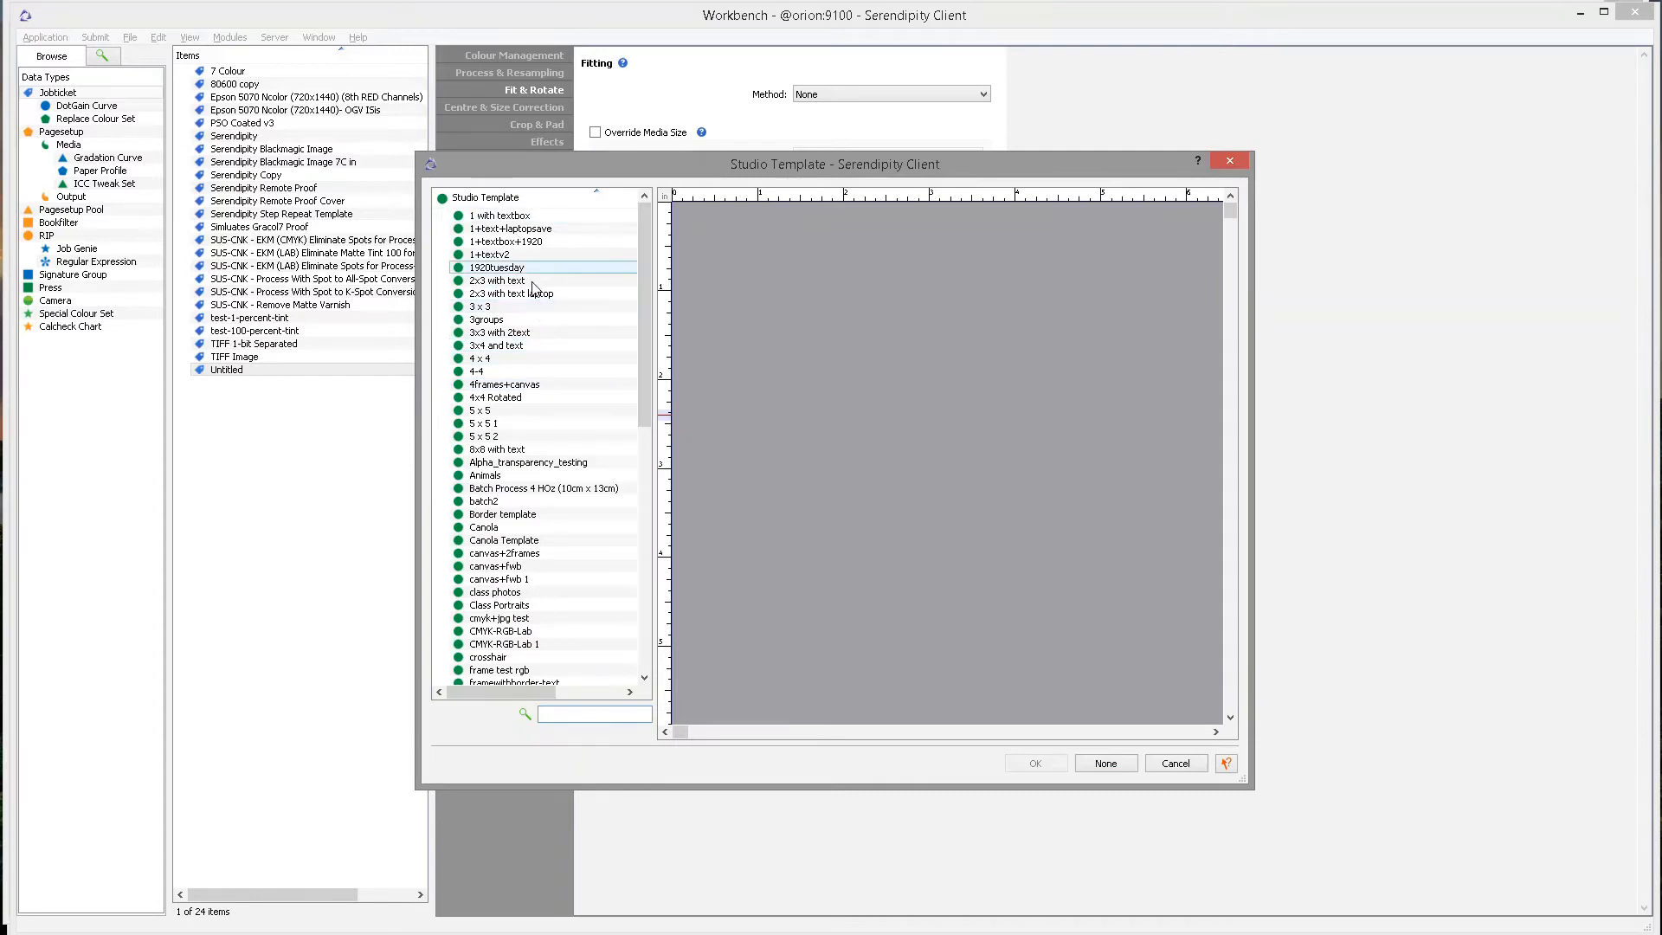
Choose Class Portraits as the step-and-repeat studio template.
{"action": "scroll", "coordinate": [570, 564], "scroll_direction": "down", "scroll_amount": 1}
{"action": "scroll", "coordinate": [571, 565], "scroll_direction": "down", "scroll_amount": 4}
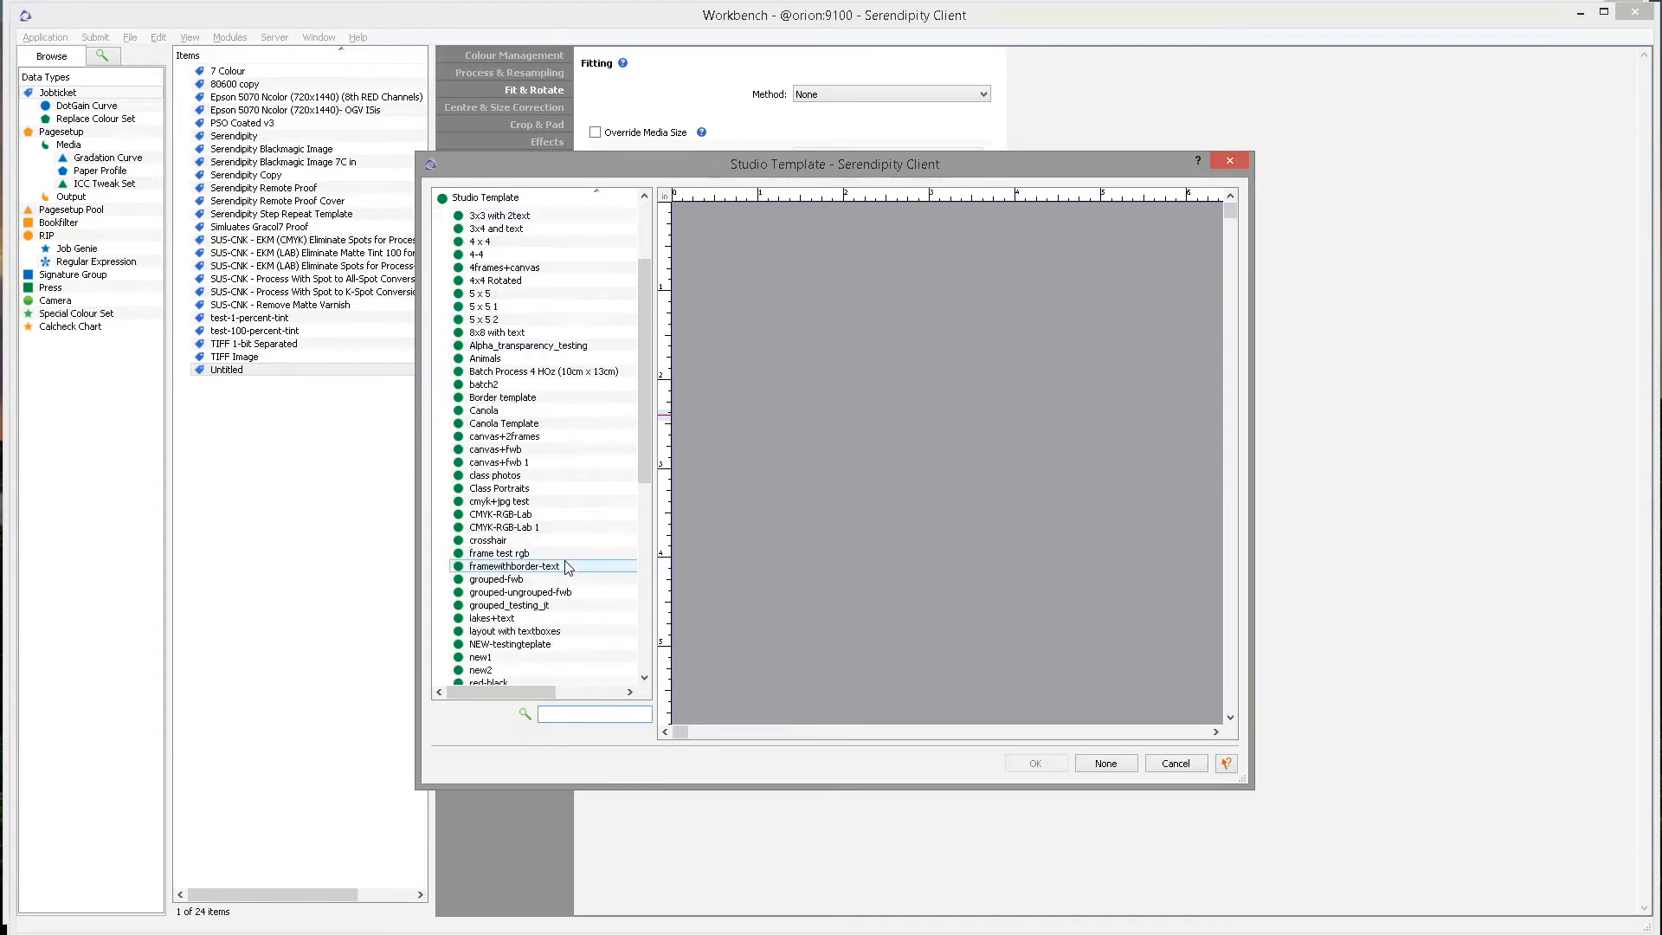
{"action": "scroll", "coordinate": [564, 564], "scroll_direction": "up", "scroll_amount": 3}
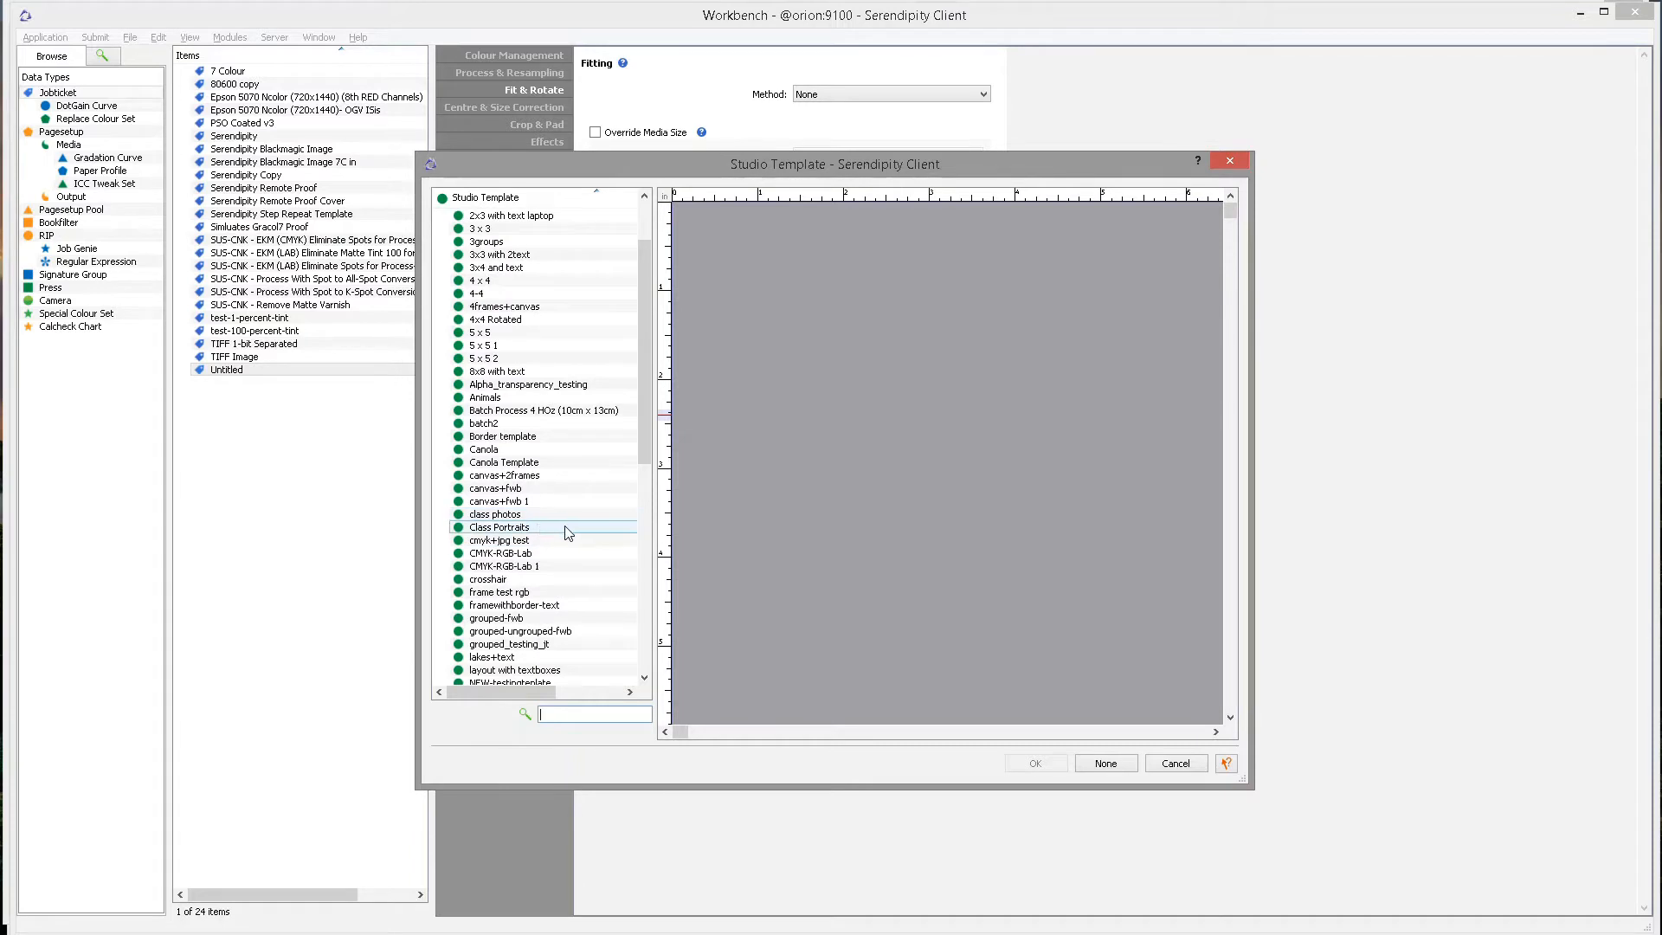
{"action": "left_click", "coordinate": [568, 529]}
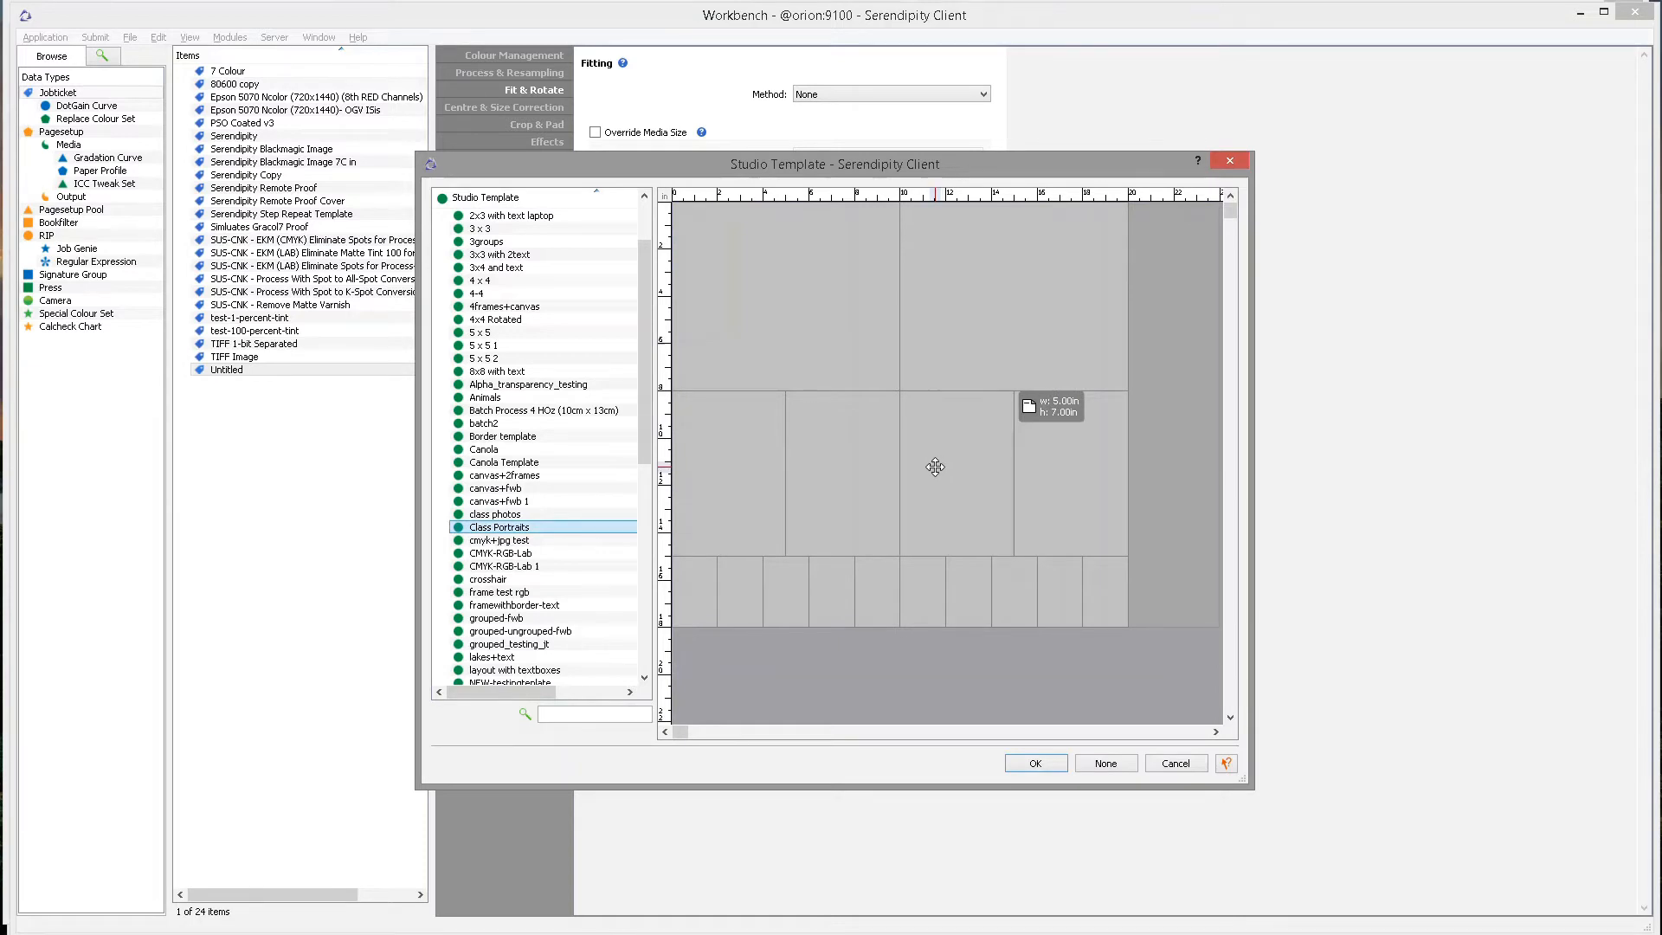
{"action": "left_click", "coordinate": [1029, 765]}
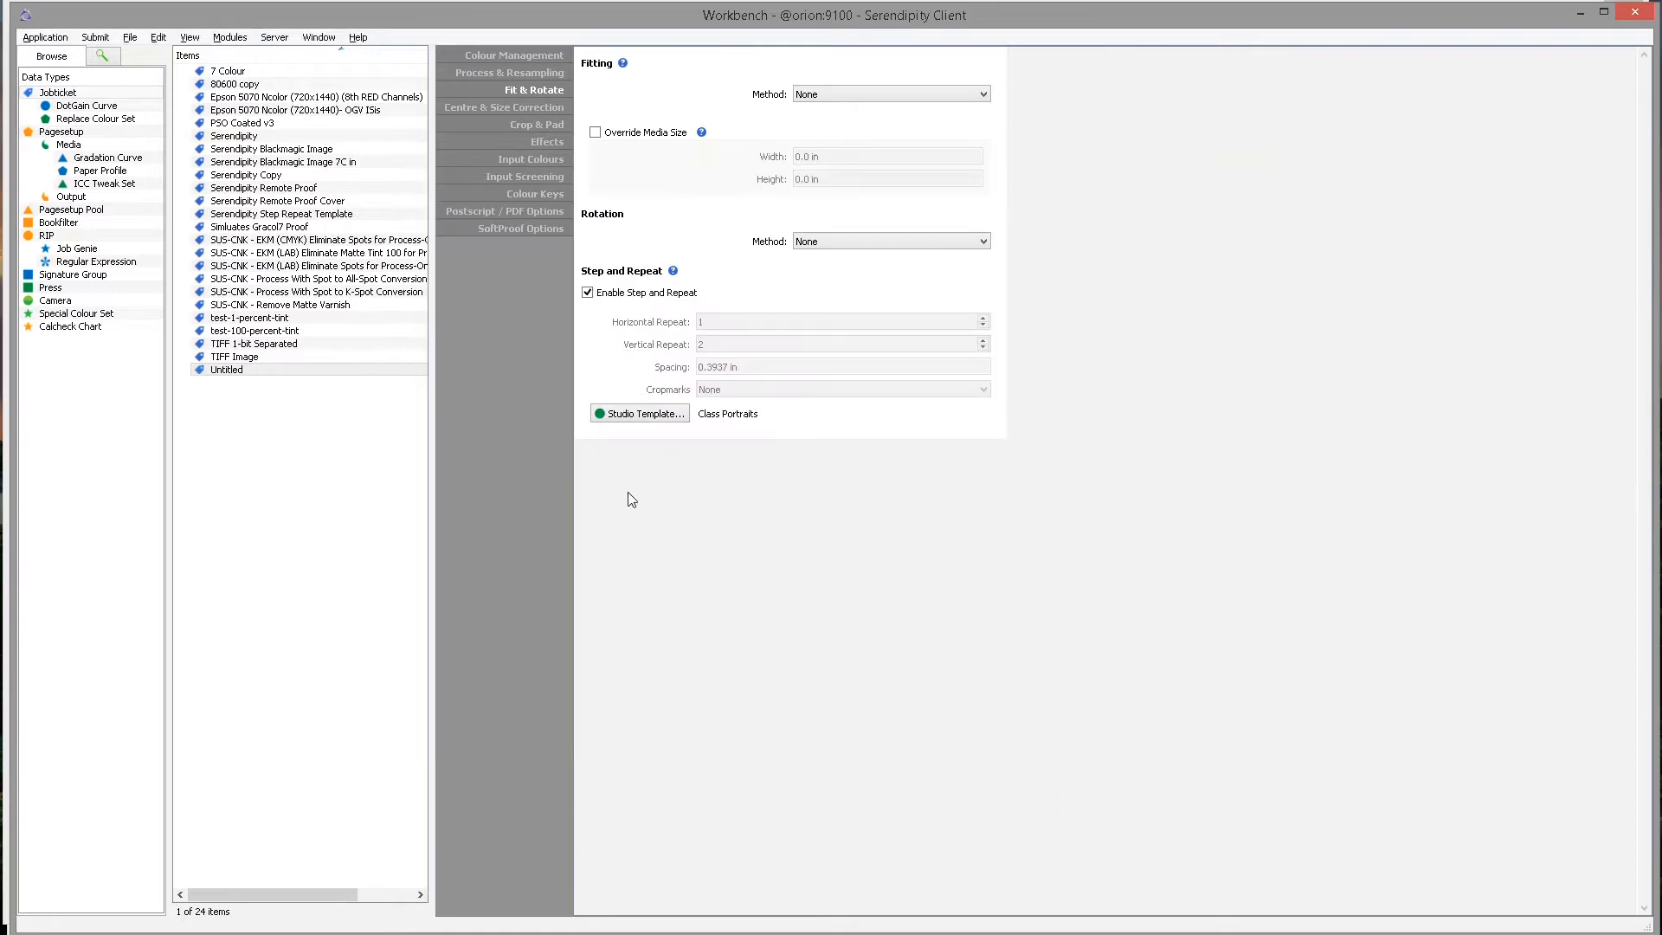
Save the Untitled jobticket and reselect it in the Items list.
{"action": "left_click", "coordinate": [130, 38]}
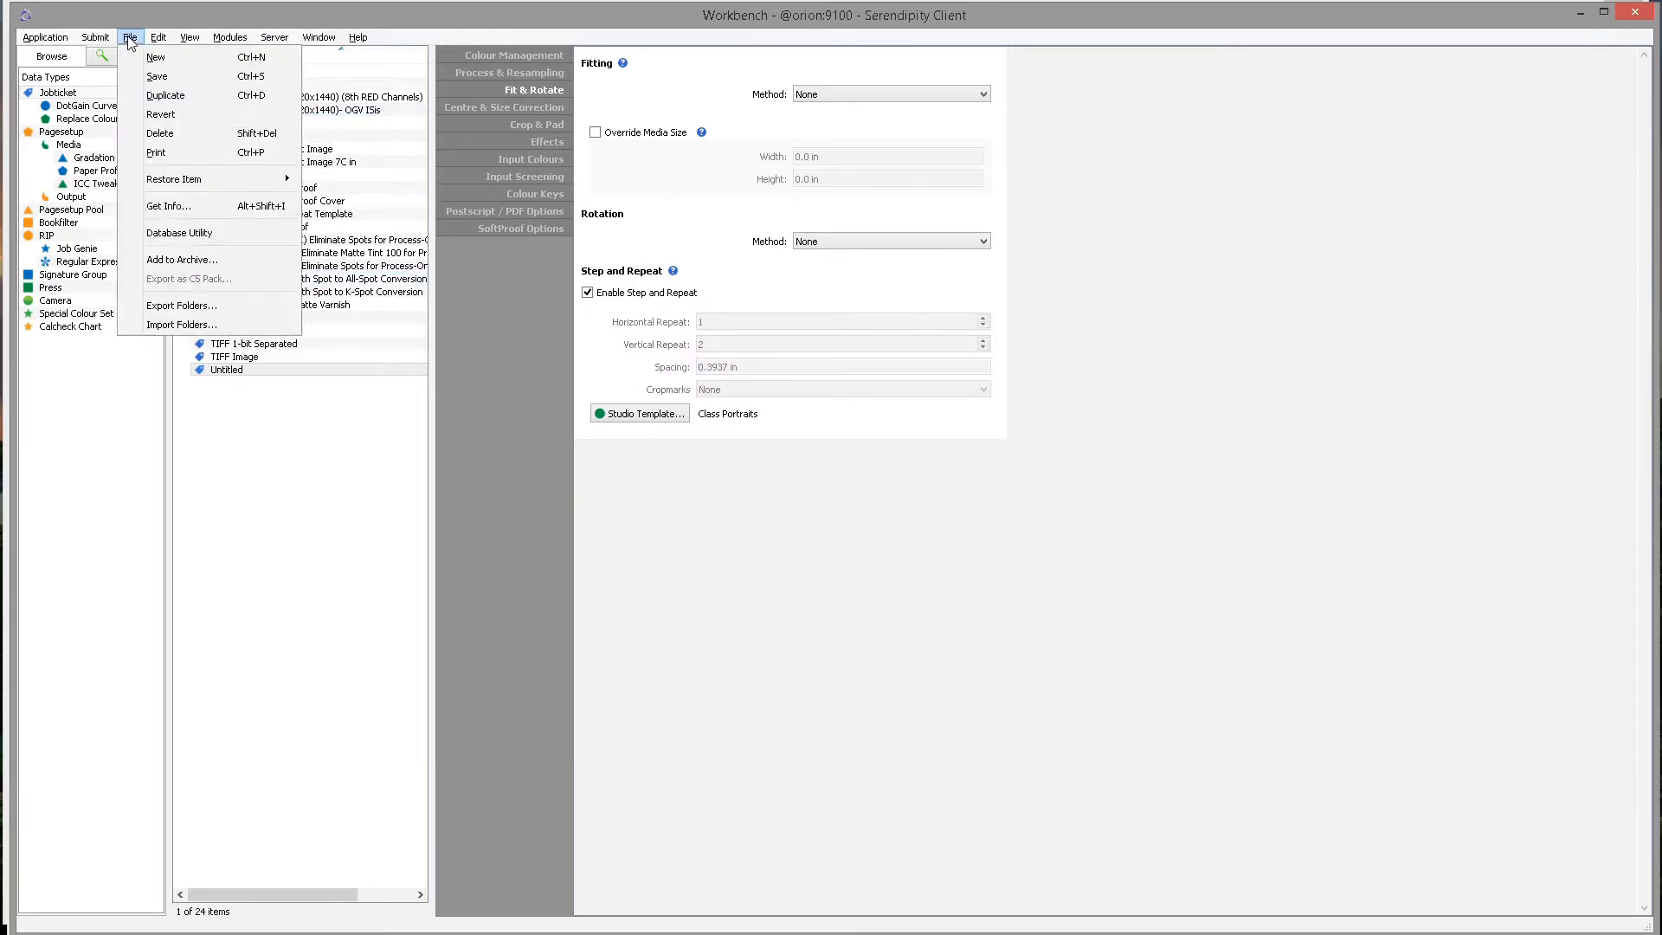
{"action": "left_click", "coordinate": [205, 76]}
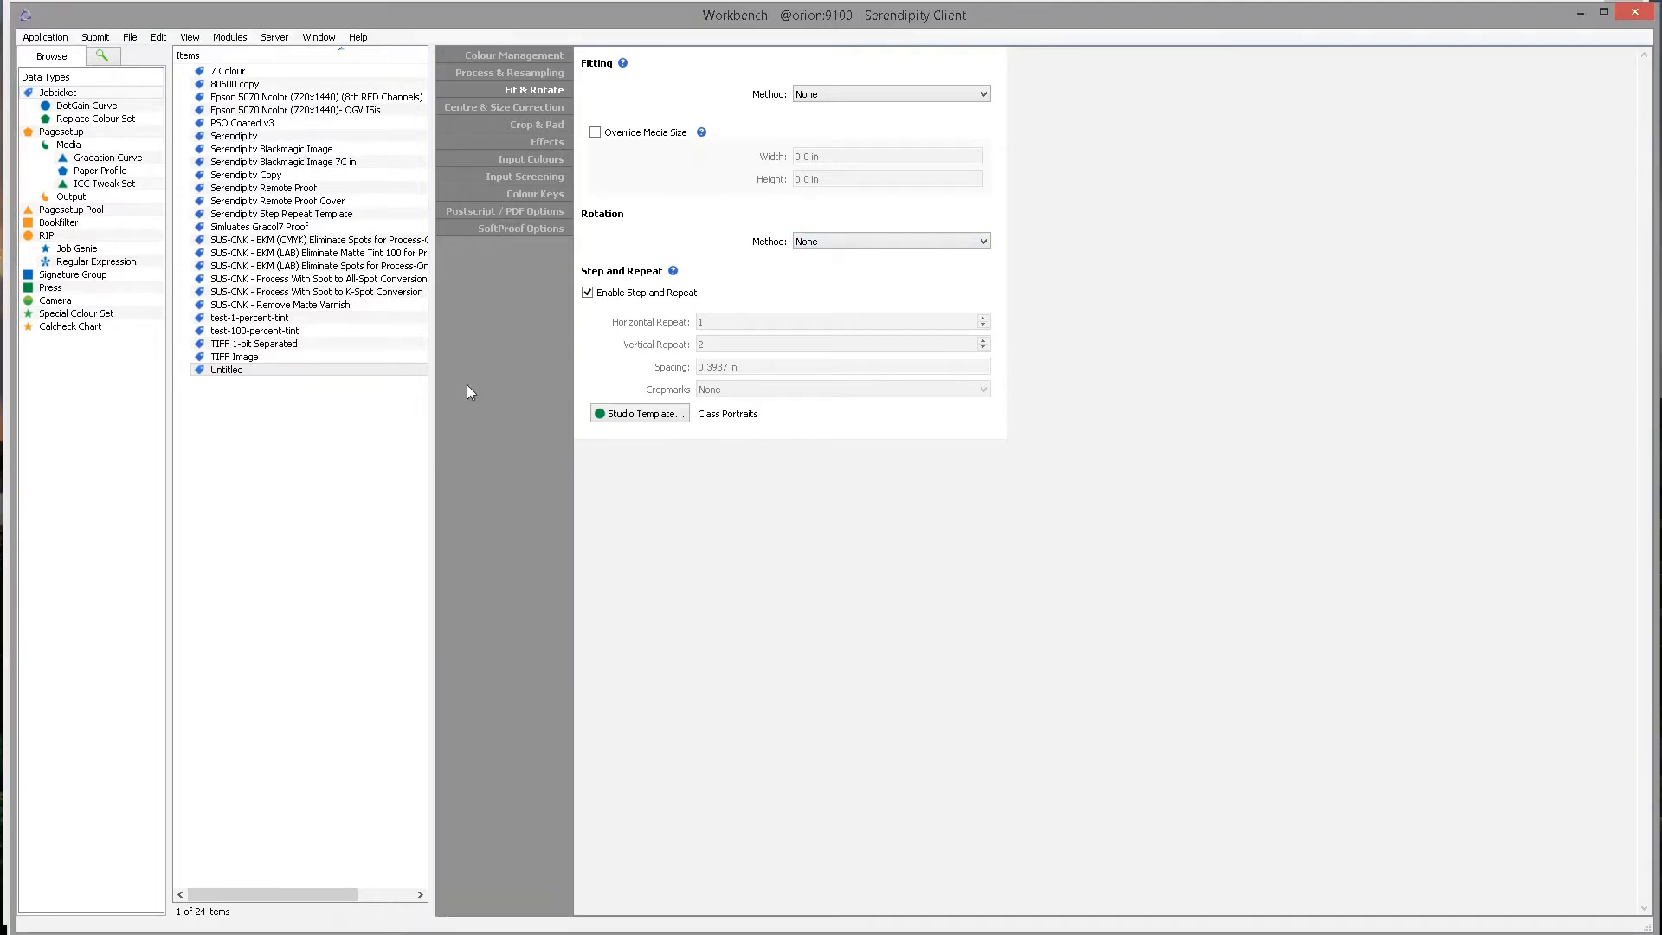
{"action": "left_click", "coordinate": [318, 370]}
{"action": "left_click", "coordinate": [97, 38]}
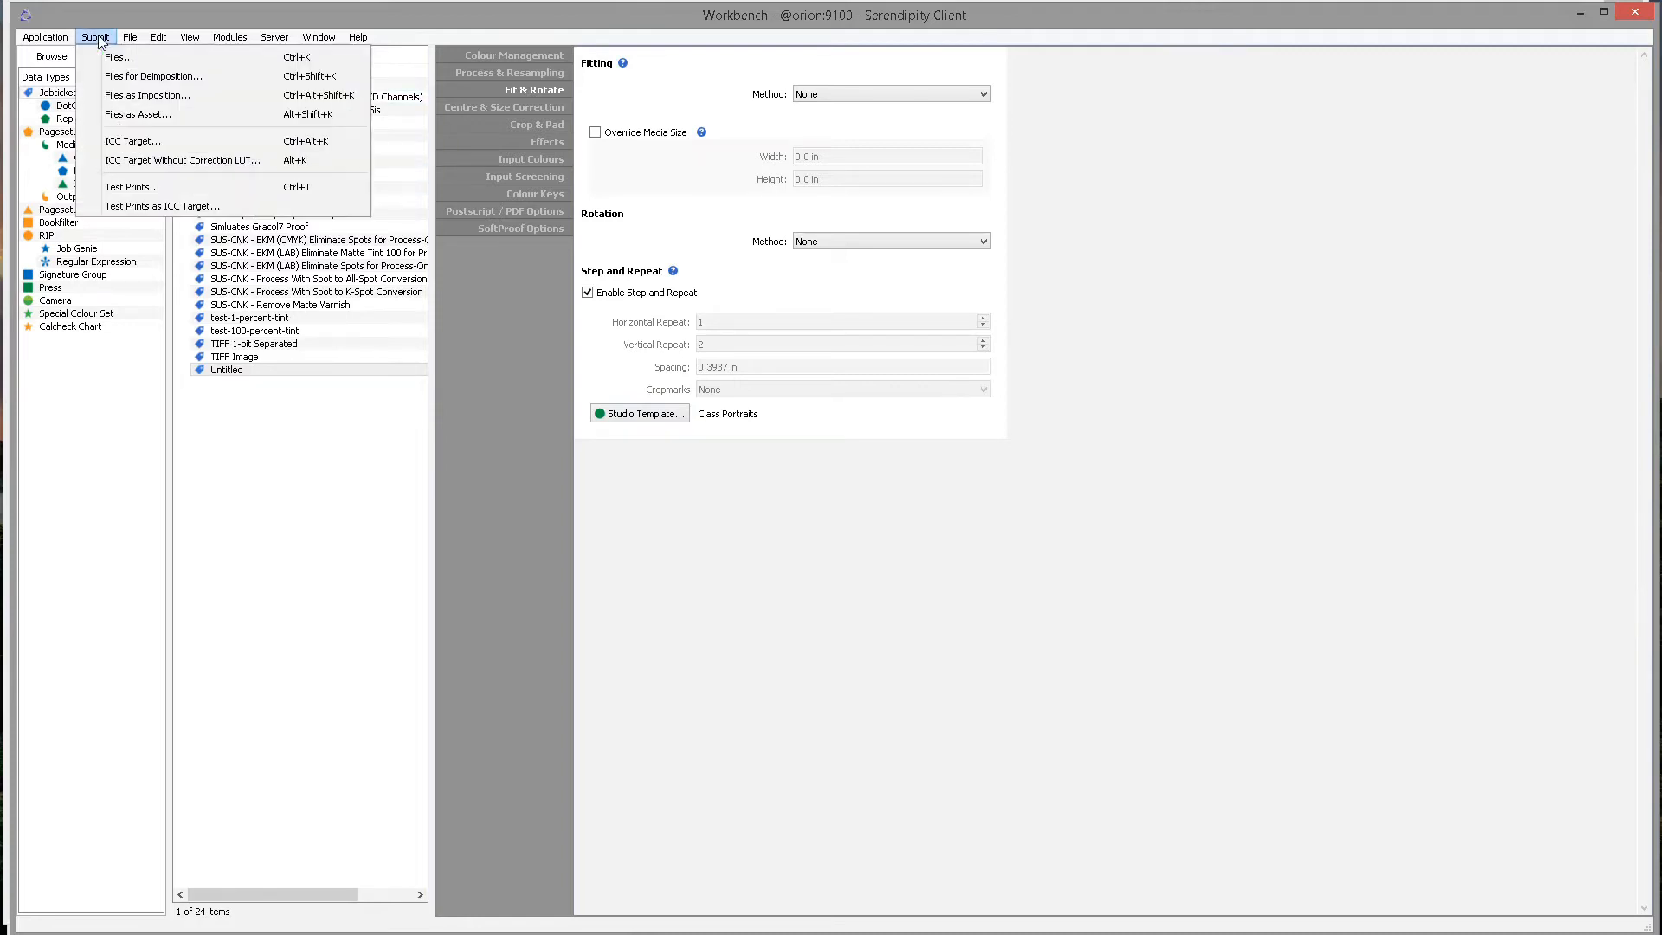
Submit pexels-yi-lu-11257251.jpg, pexels-consoler-creative-11157983.jpg and pexels-pixabay-36717.jpg from work_images.
{"action": "left_click", "coordinate": [156, 56]}
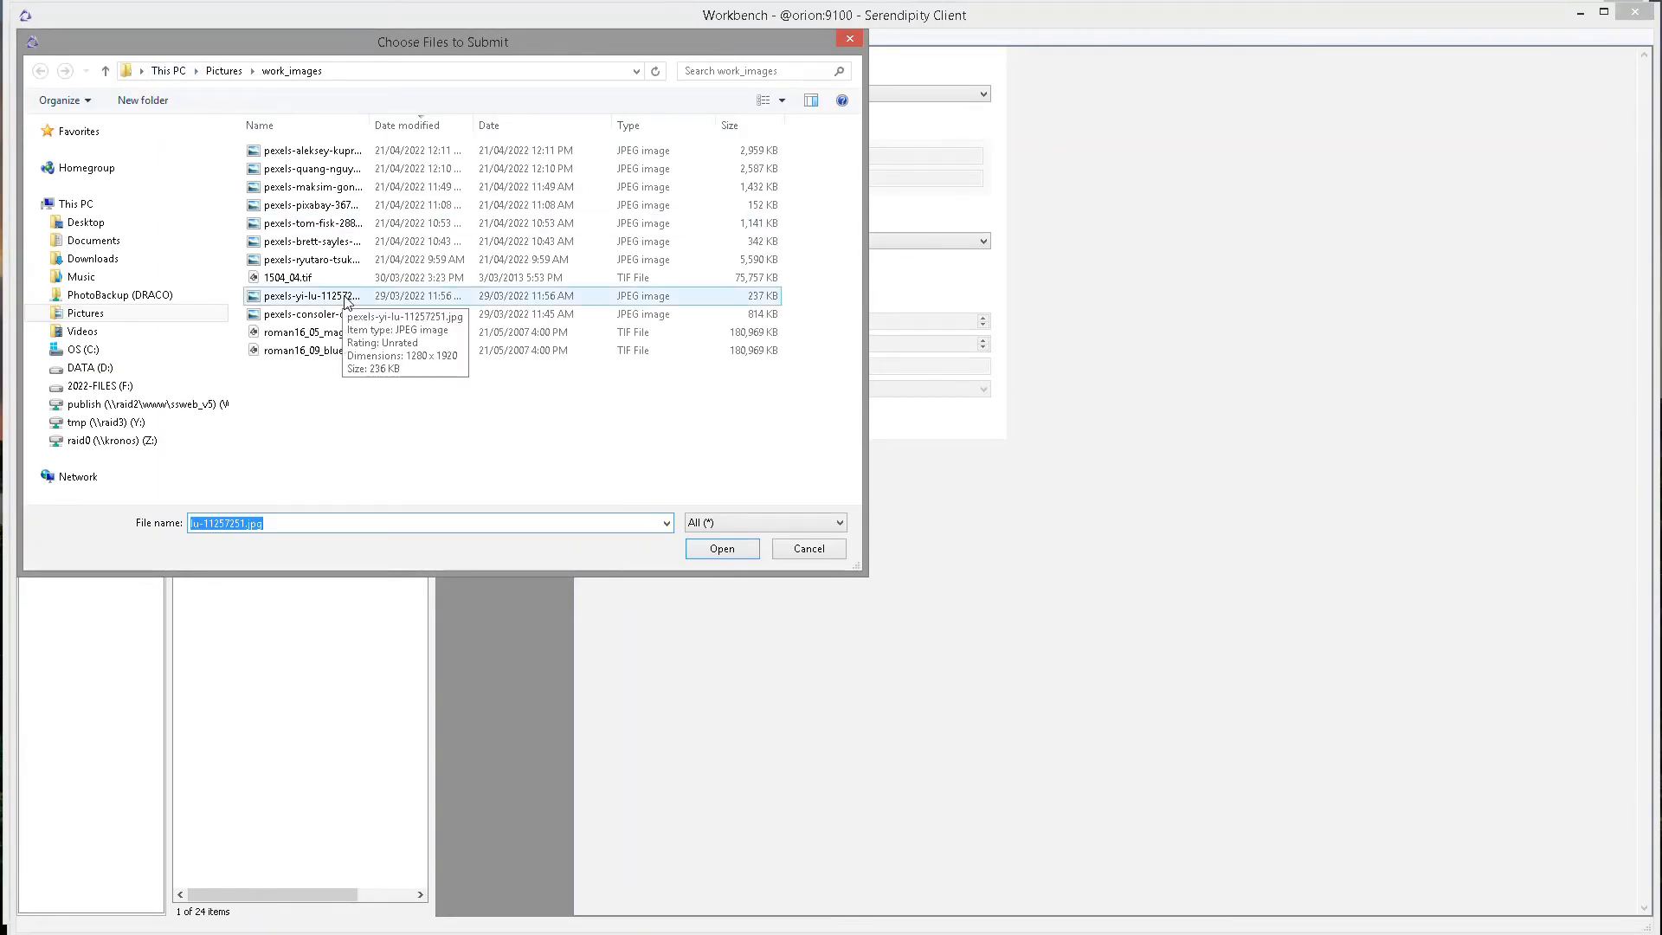
{"action": "left_click", "coordinate": [327, 300]}
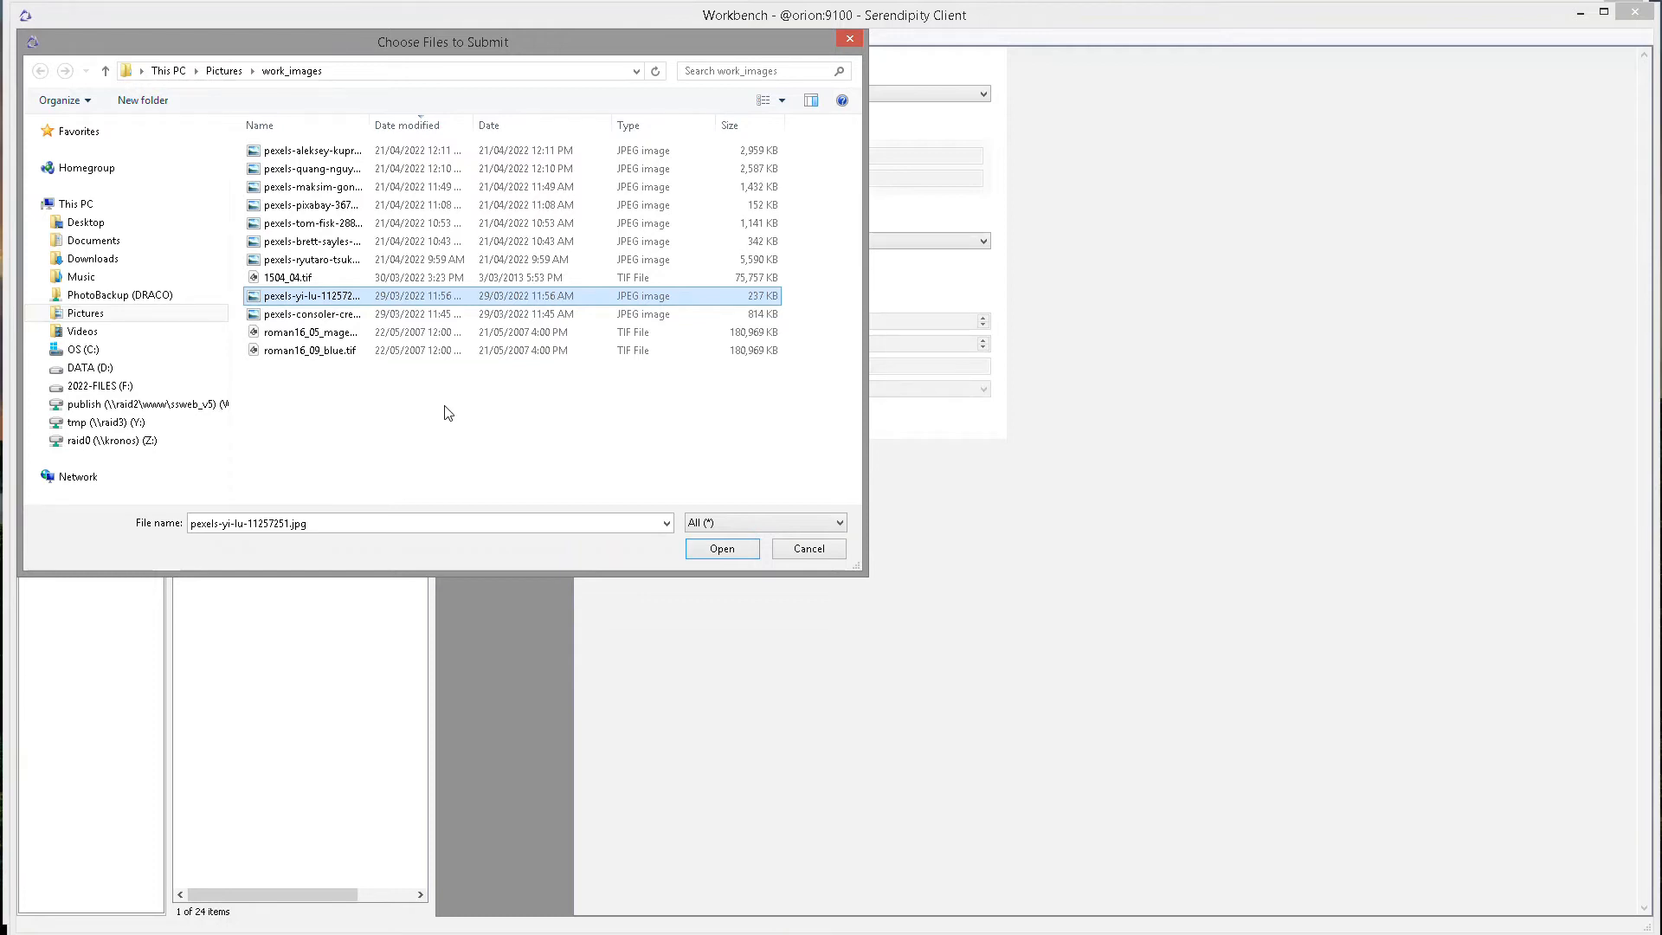
{"action": "left_click", "coordinate": [327, 314], "text": "ctrl"}
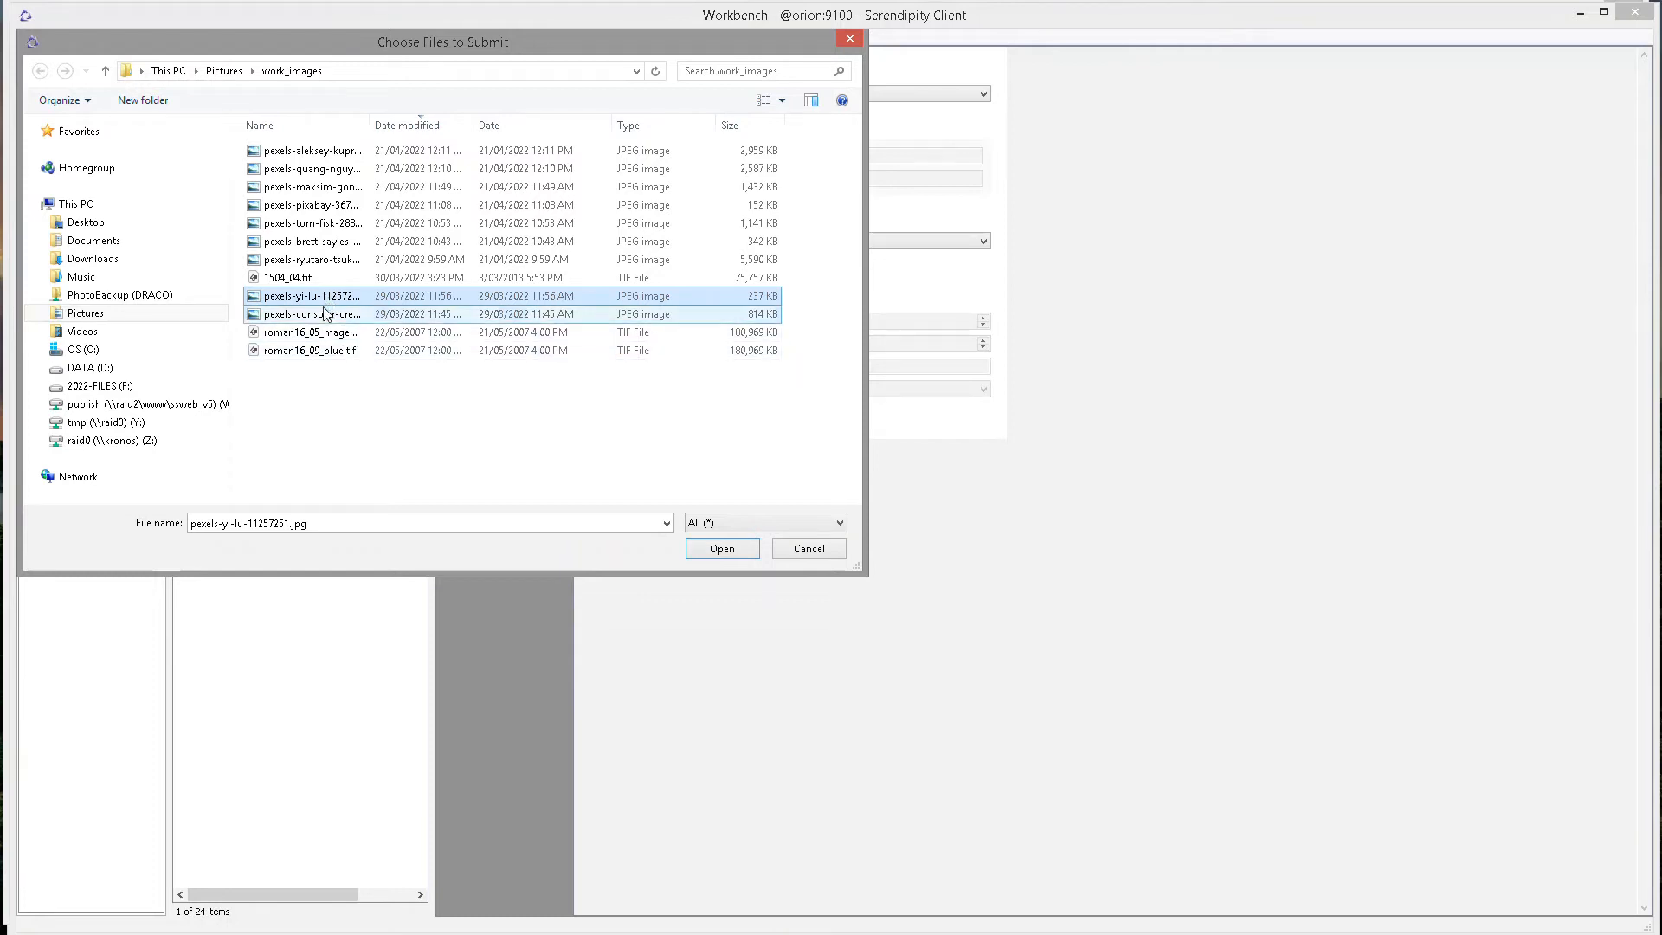
{"action": "left_click", "coordinate": [327, 314], "text": "ctrl"}
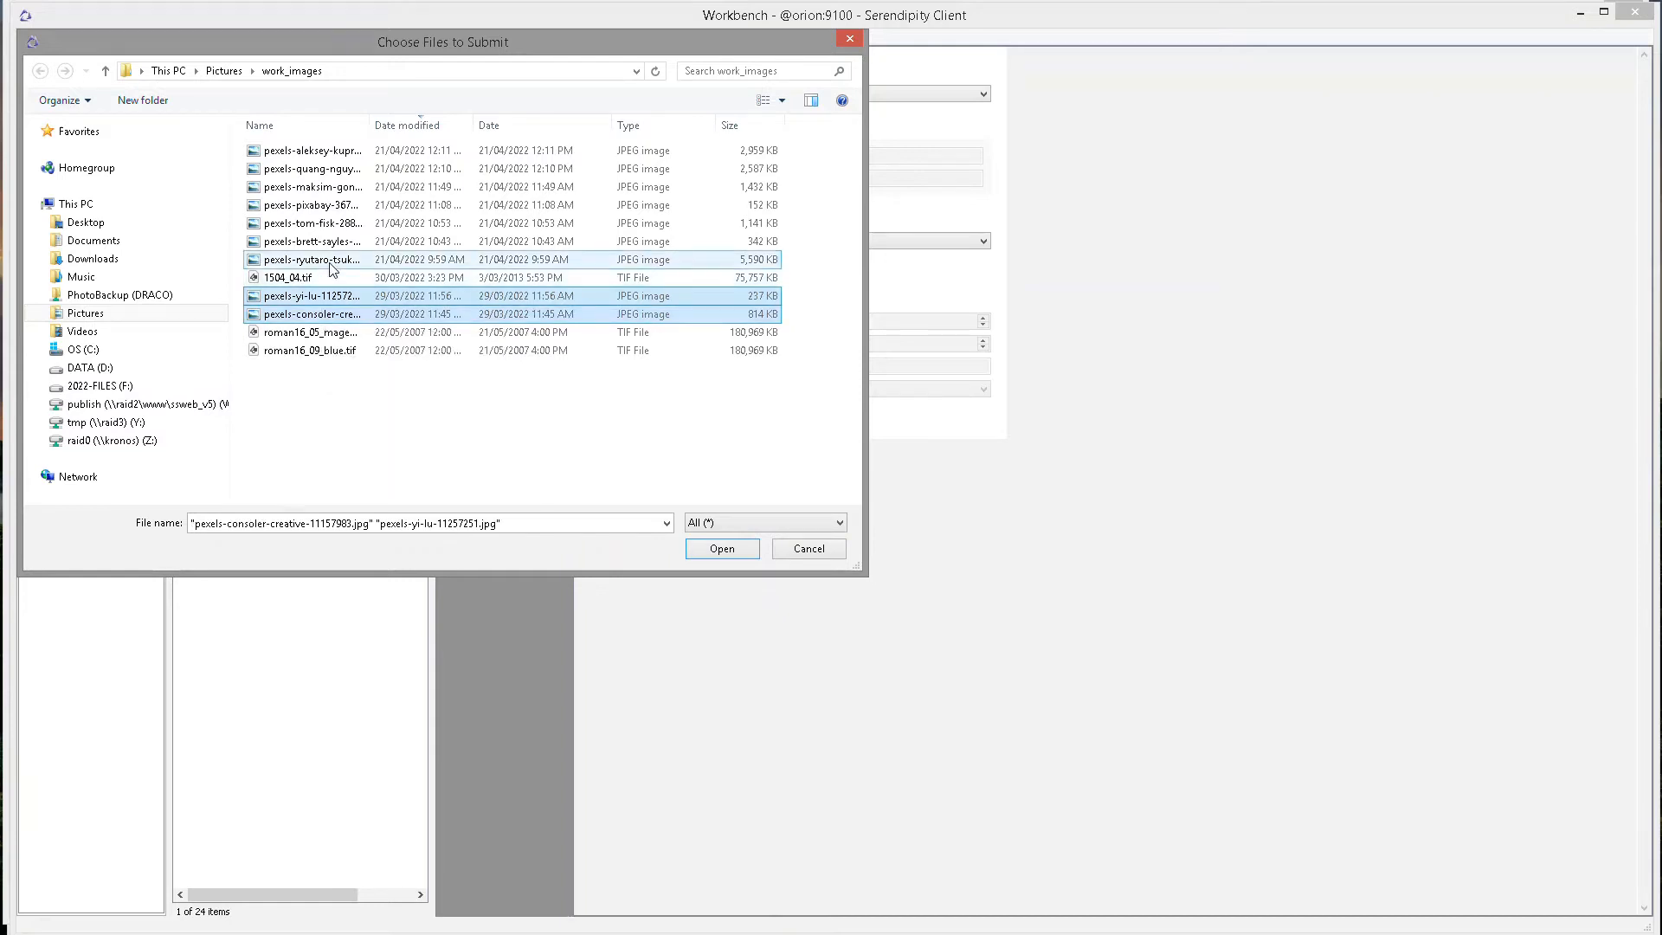
{"action": "left_click", "coordinate": [311, 210], "text": "ctrl"}
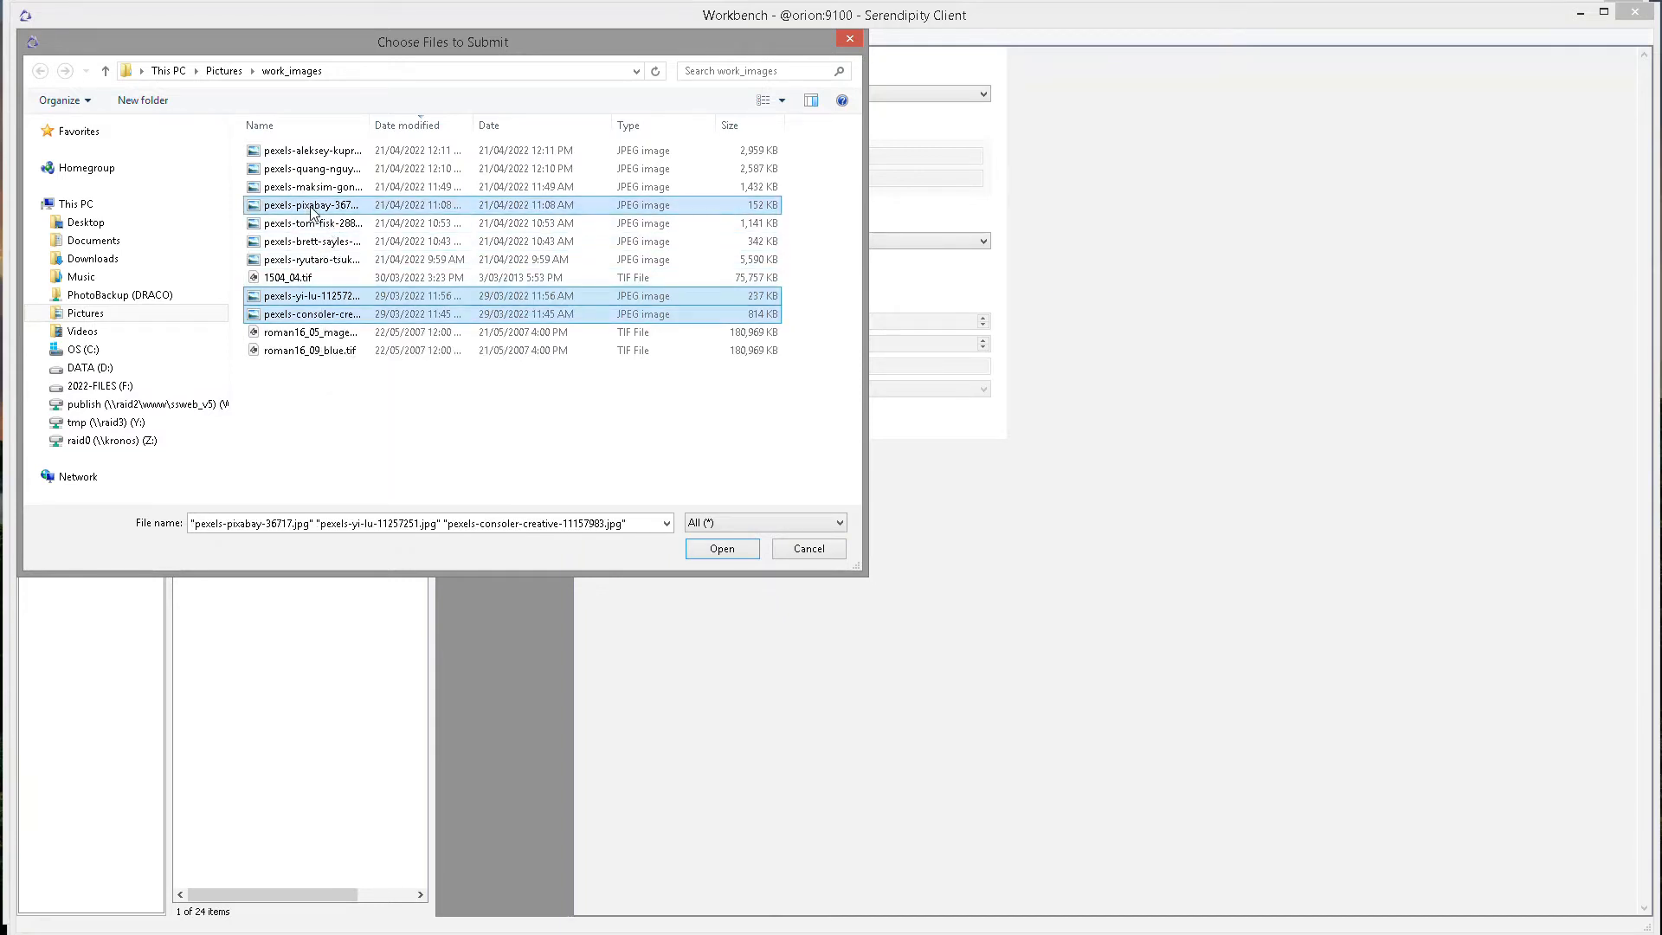
{"action": "left_click", "coordinate": [723, 551]}
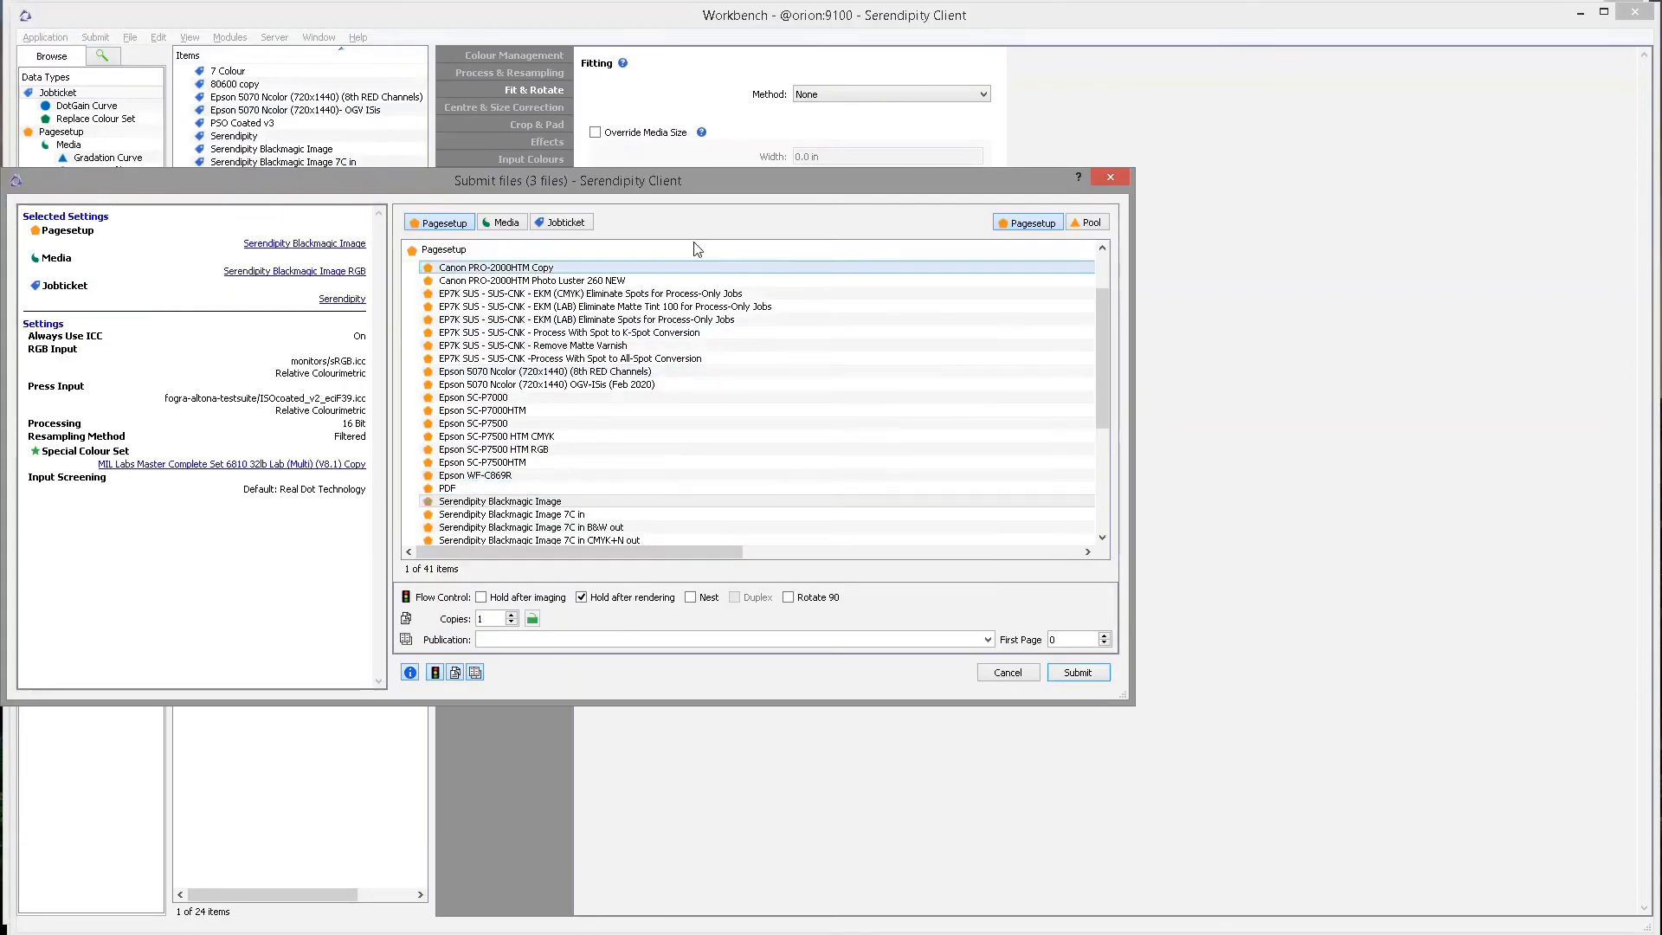
Give the 3-file submission the TIFF Image page setup and the Untitled jobticket.
{"action": "left_click_drag", "start_coordinate": [677, 179], "coordinate": [861, 184]}
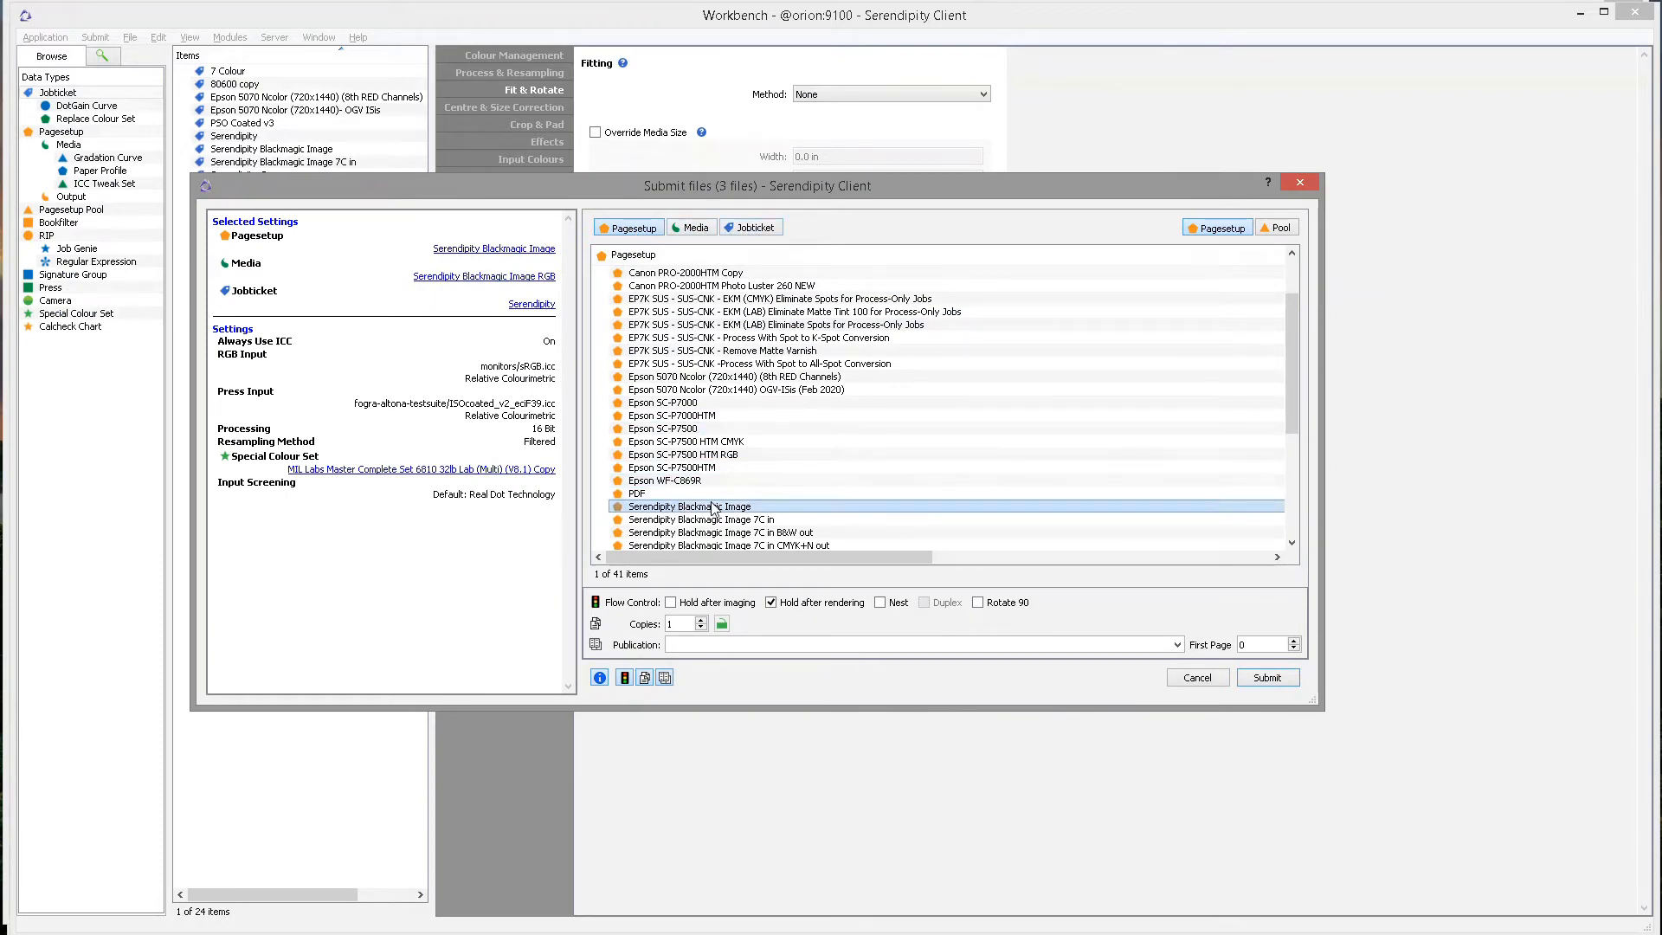
{"action": "scroll", "coordinate": [712, 509], "scroll_direction": "down", "scroll_amount": 4}
{"action": "left_click", "coordinate": [705, 533]}
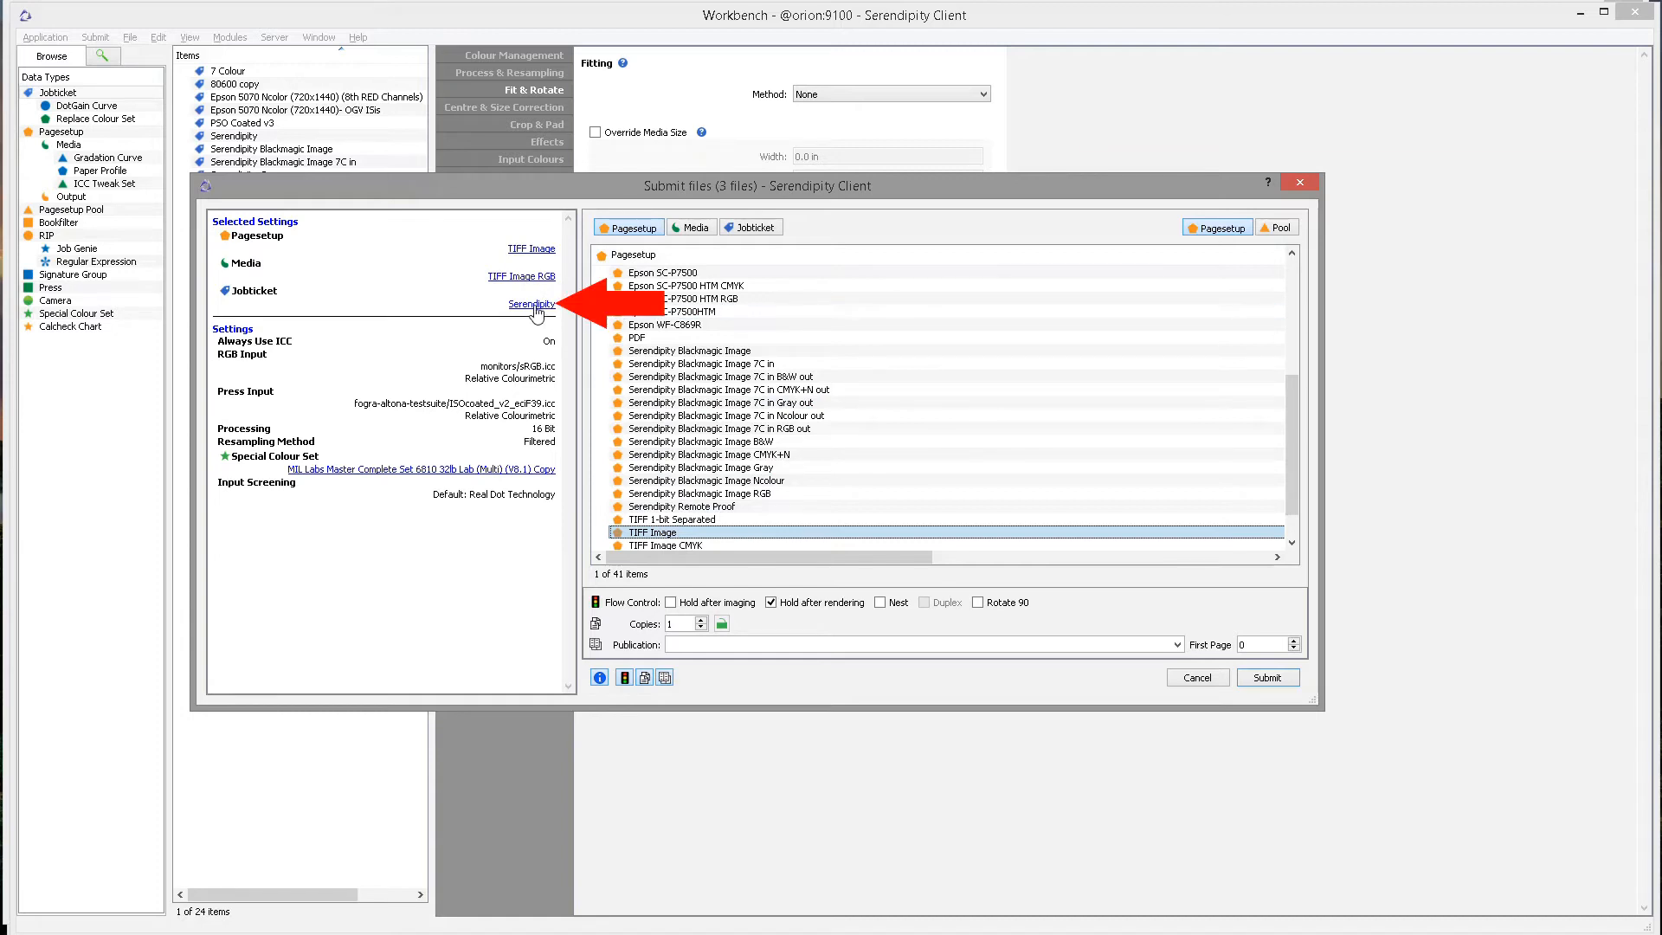
{"action": "left_click", "coordinate": [756, 229]}
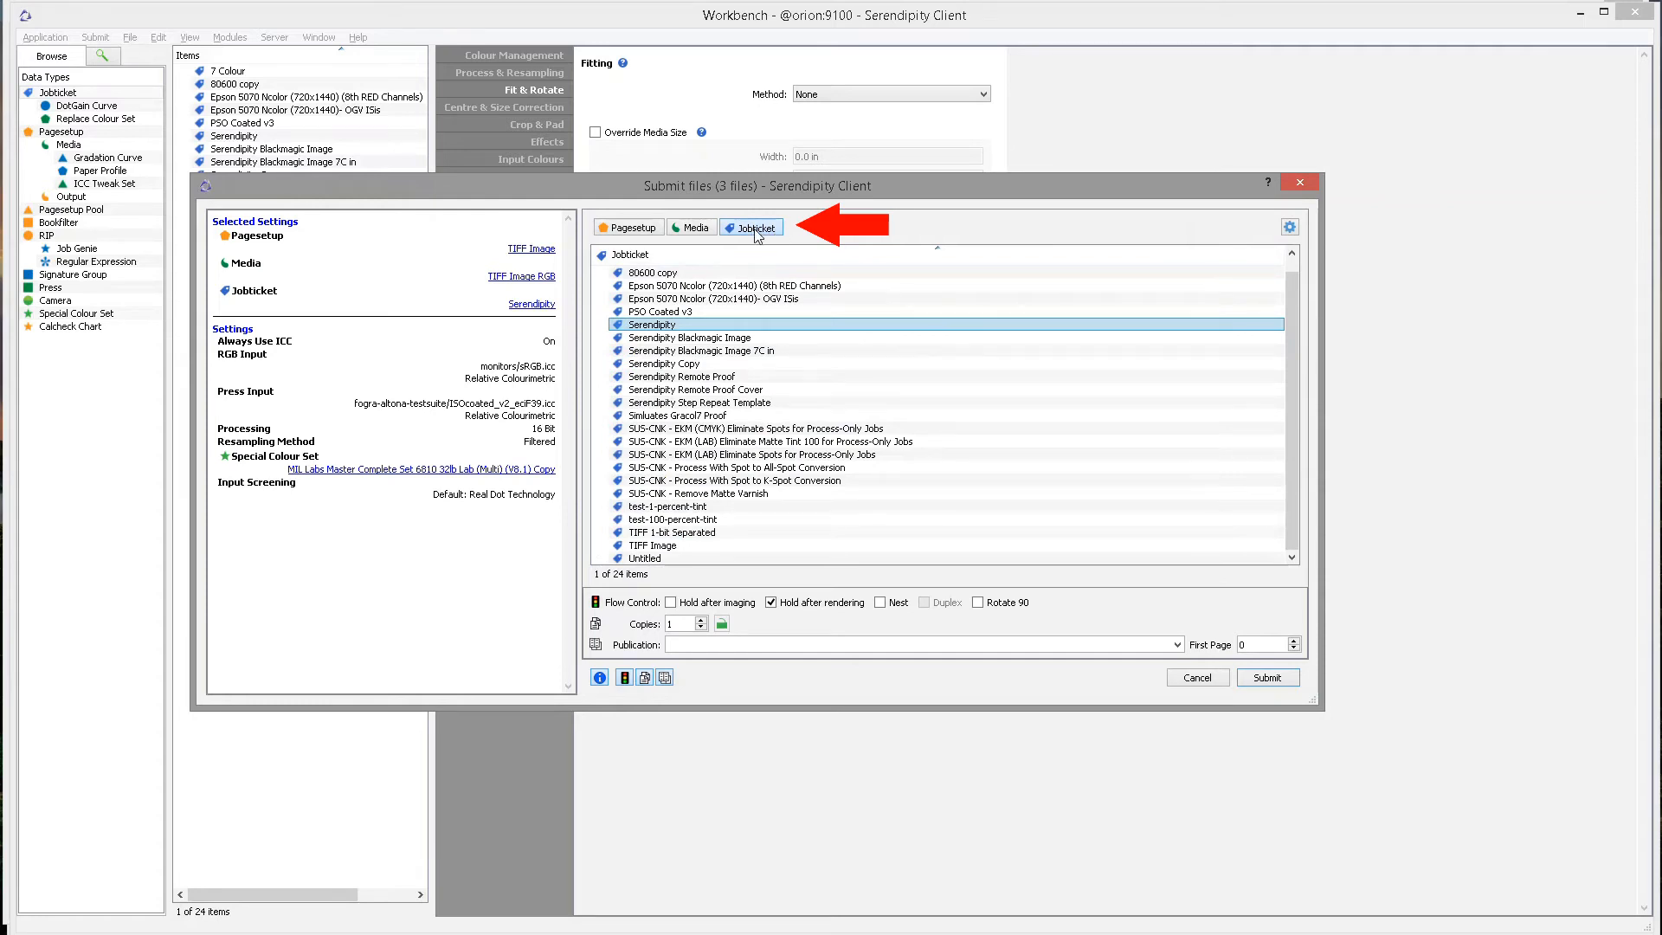
{"action": "left_click", "coordinate": [676, 562]}
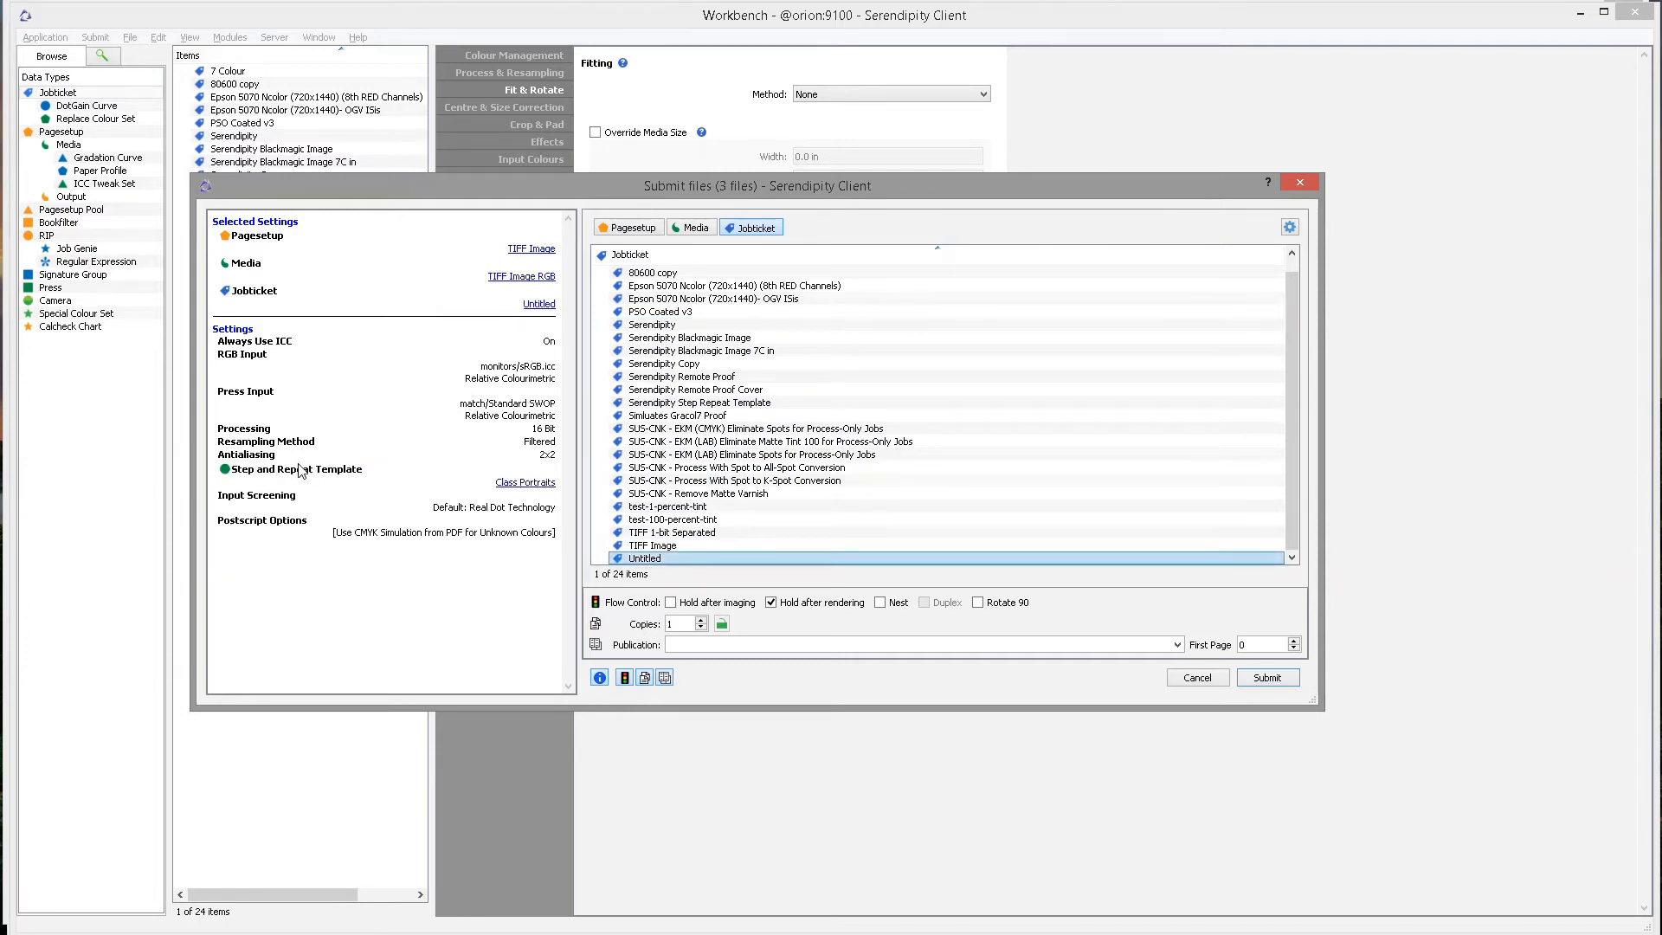
Preview the Class Portraits layout, then submit the three files with the Untitled jobticket.
{"action": "left_click", "coordinate": [599, 678]}
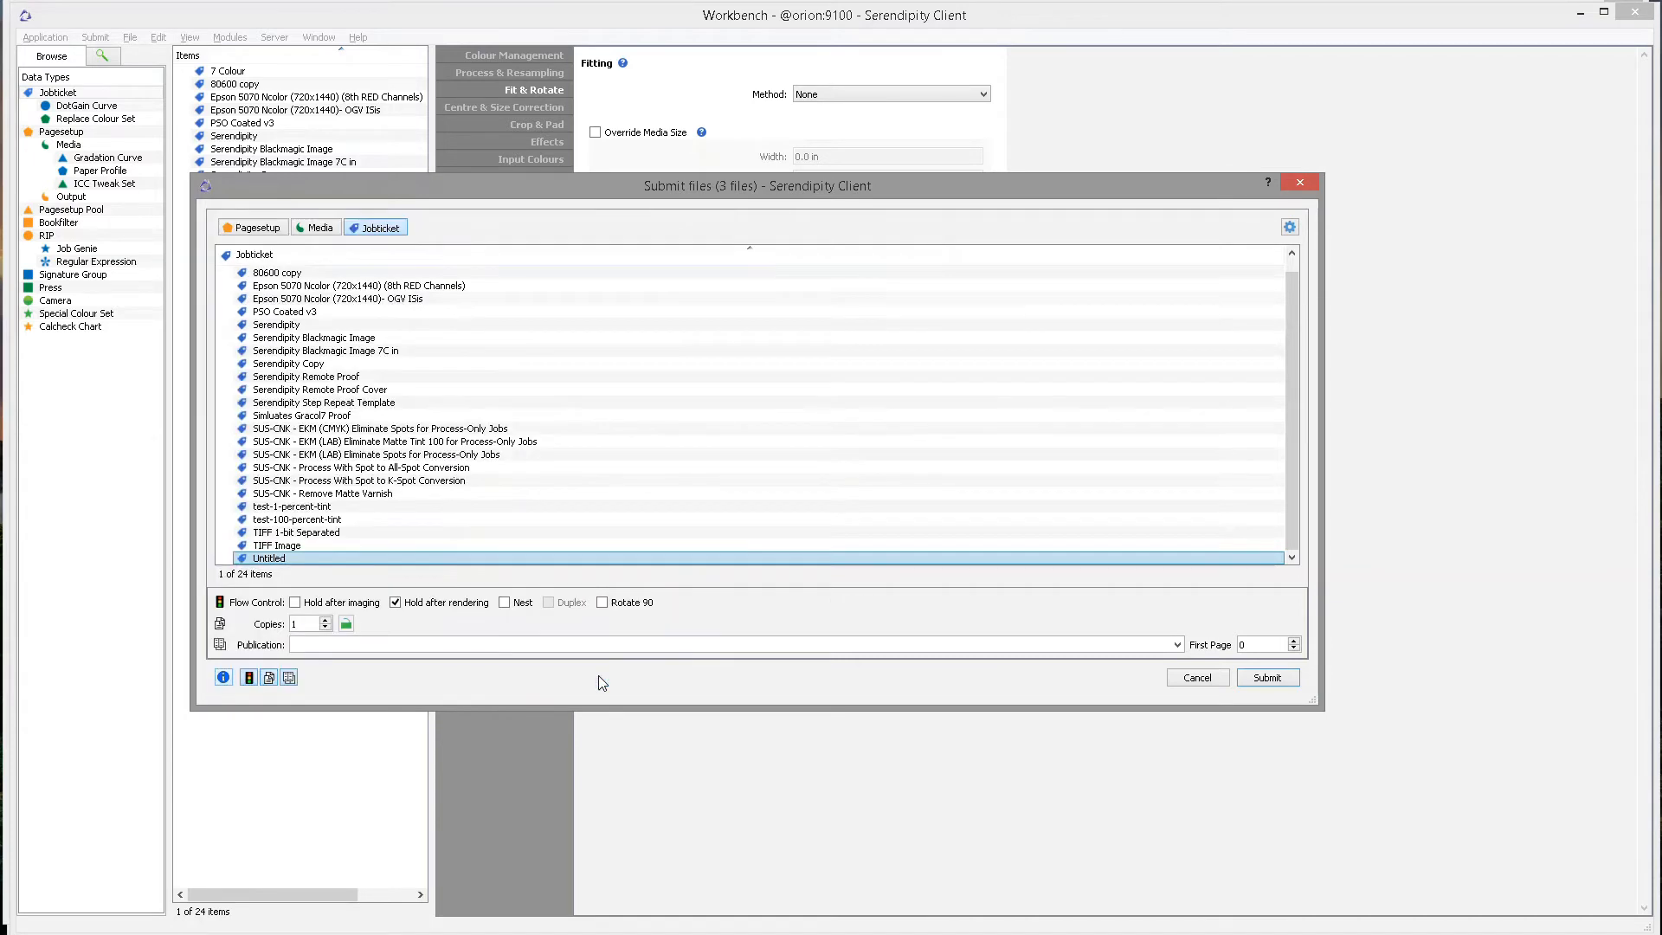
{"action": "left_click", "coordinate": [223, 678]}
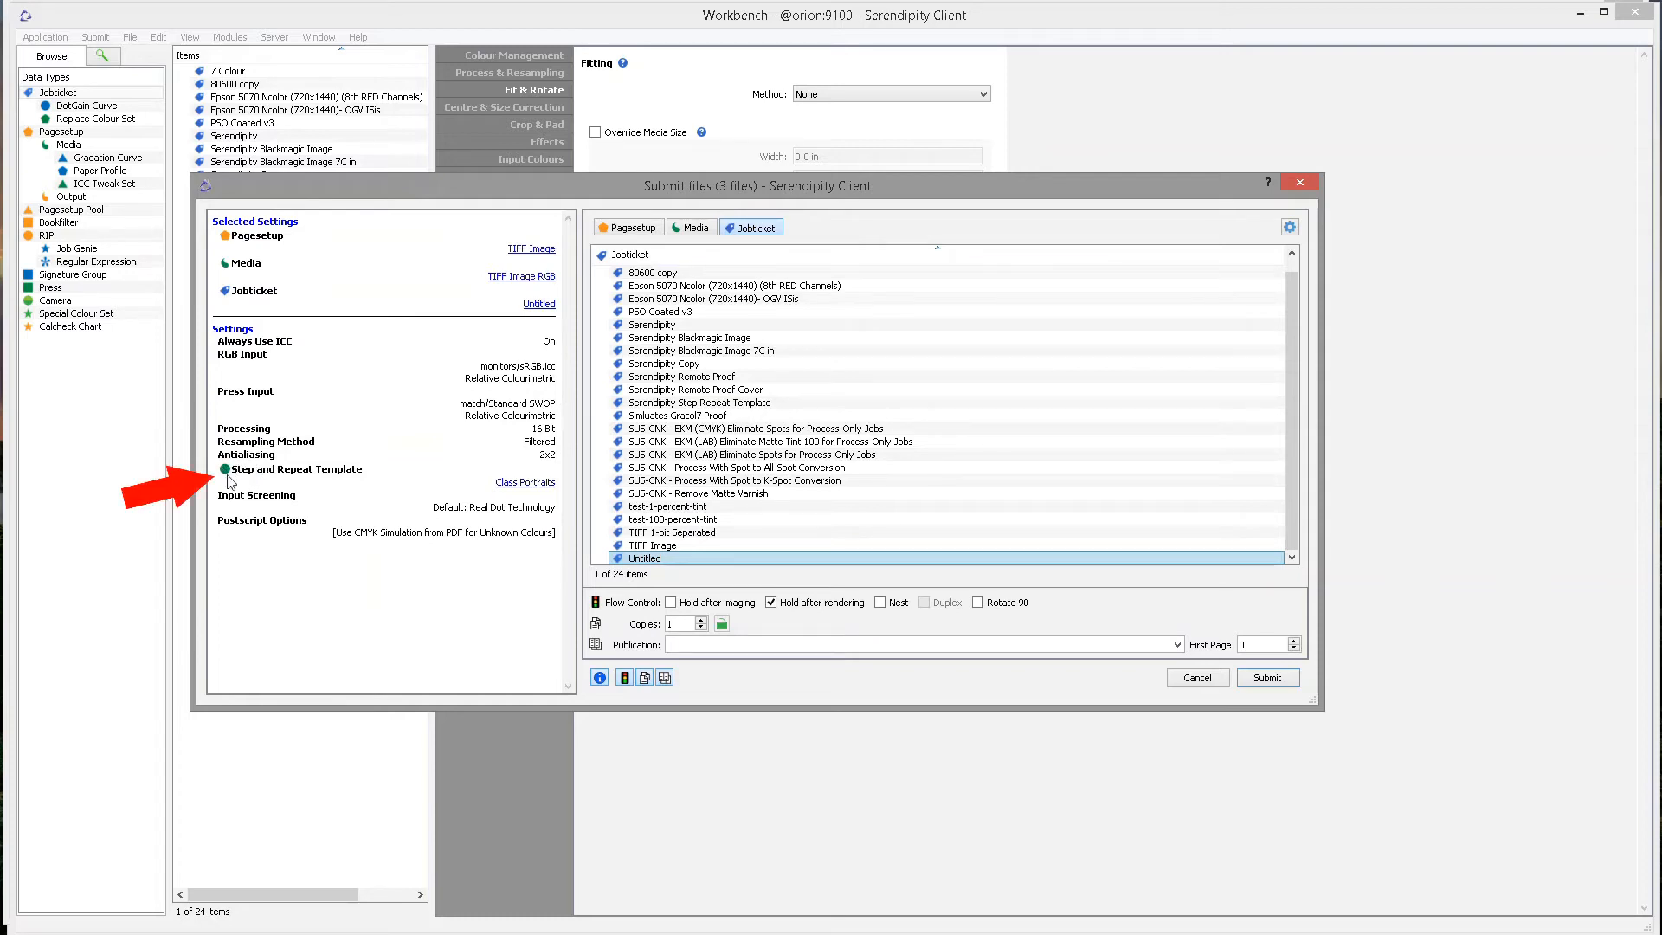
{"action": "left_click", "coordinate": [522, 487]}
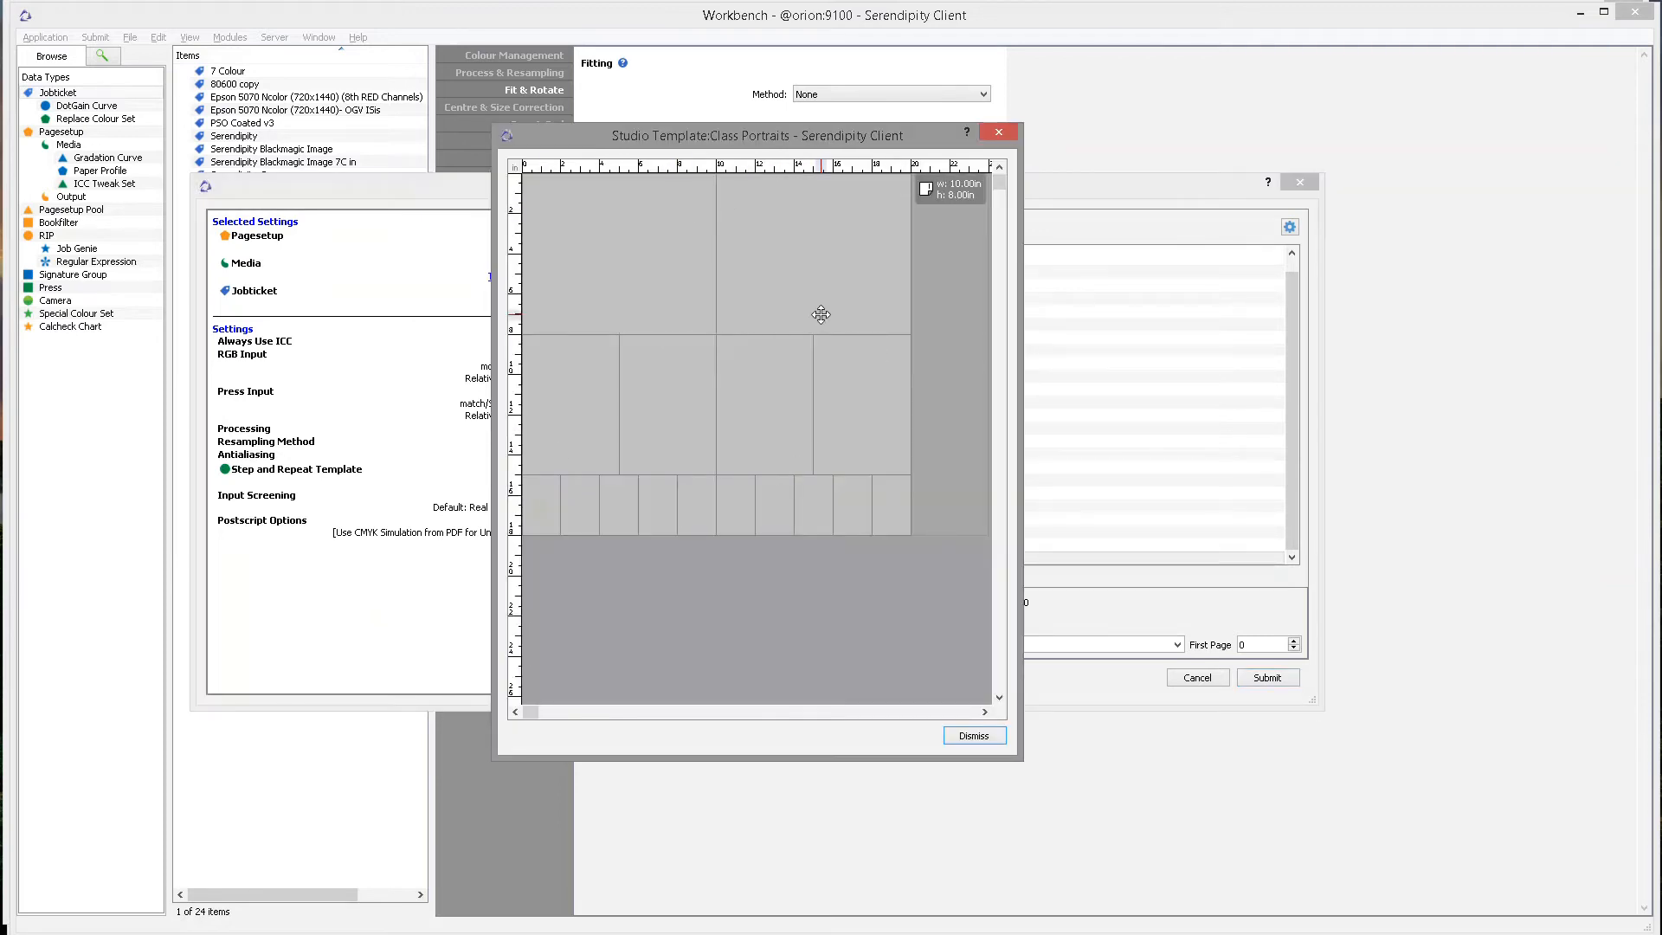
{"action": "left_click", "coordinate": [967, 737]}
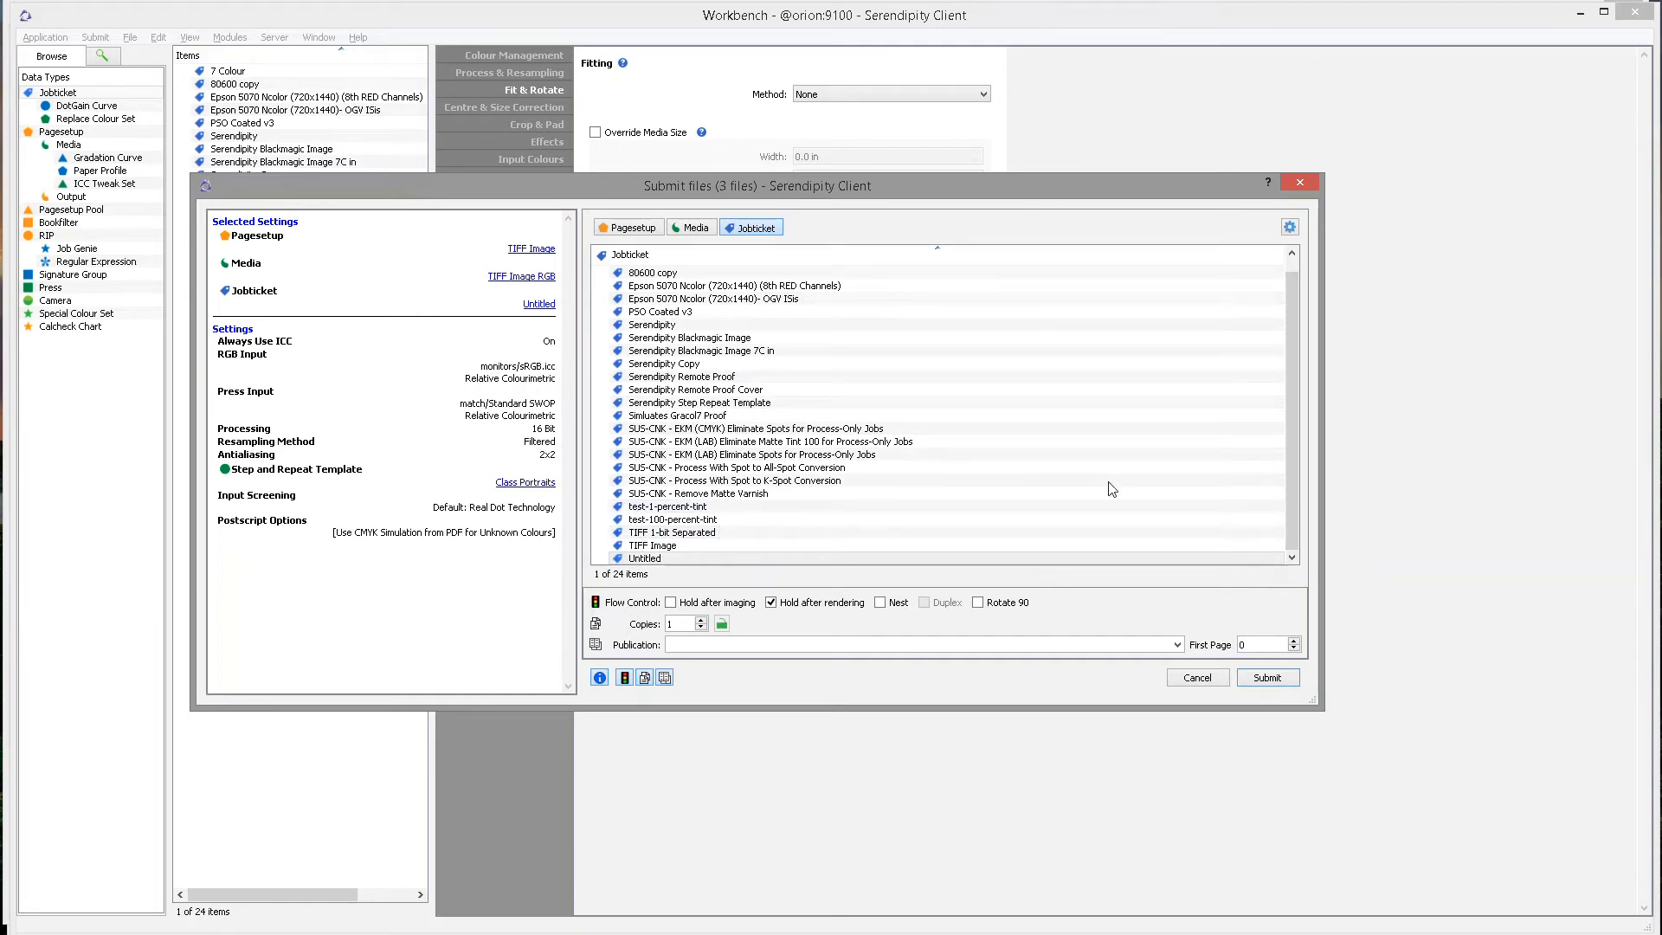
{"action": "left_click", "coordinate": [1238, 559]}
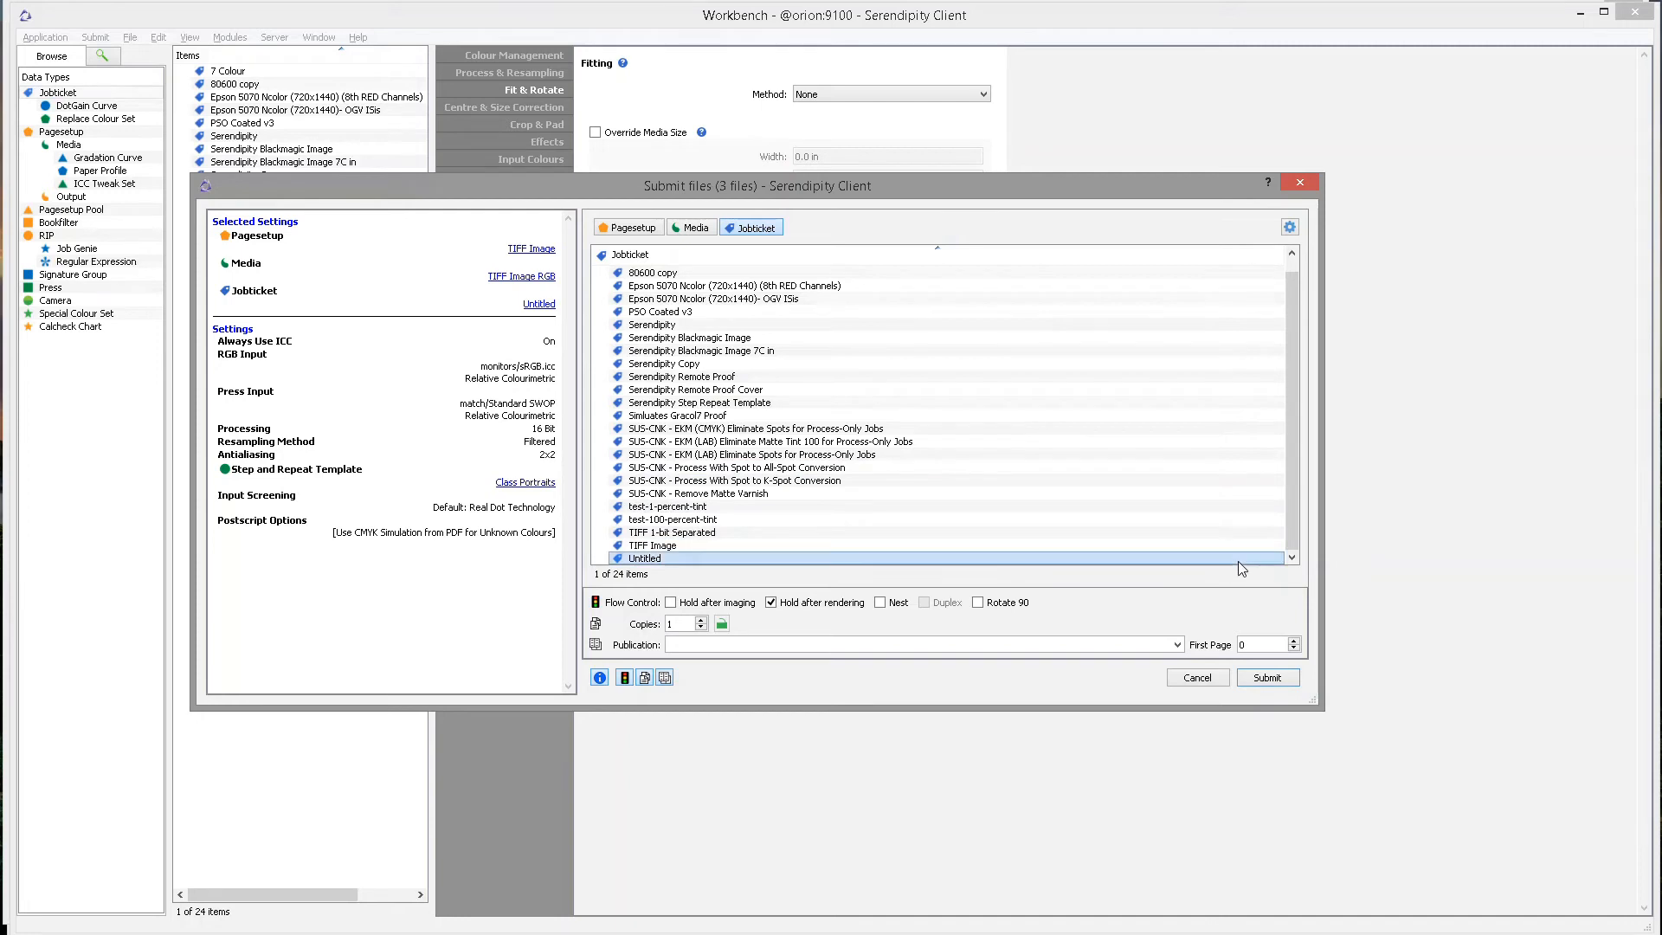
{"action": "left_click", "coordinate": [1285, 683]}
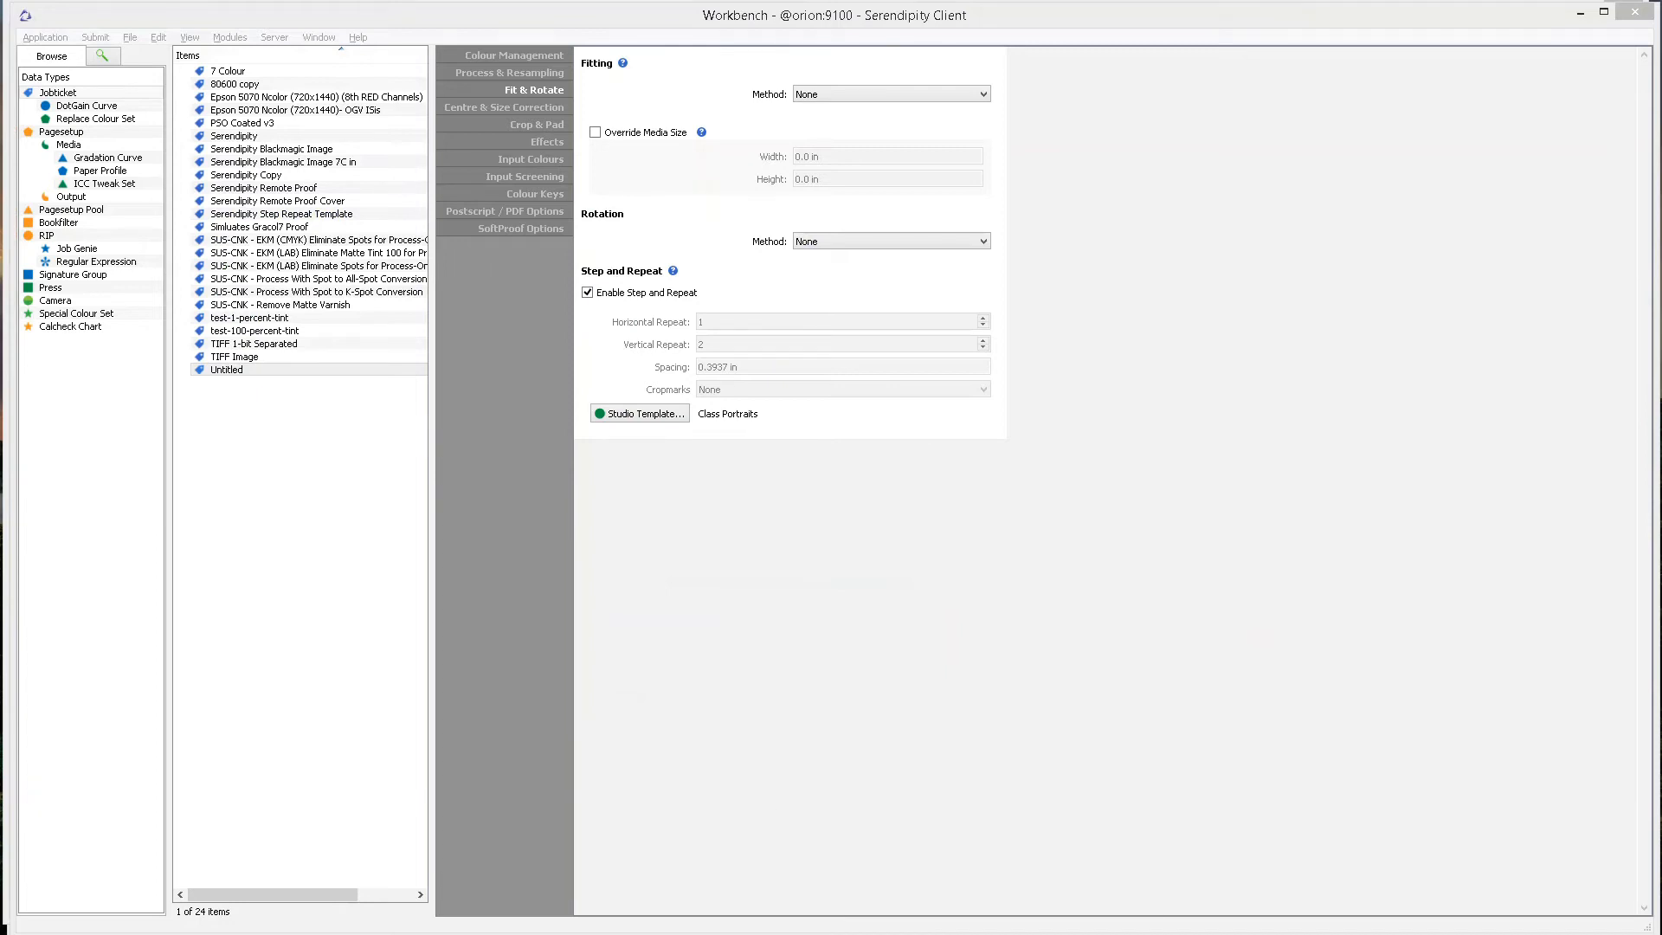
Bring up the Jobs queue and select held jobs 3041 through 3043.
{"action": "mouse_move", "coordinate": [761, 931]}
{"action": "left_click", "coordinate": [668, 891]}
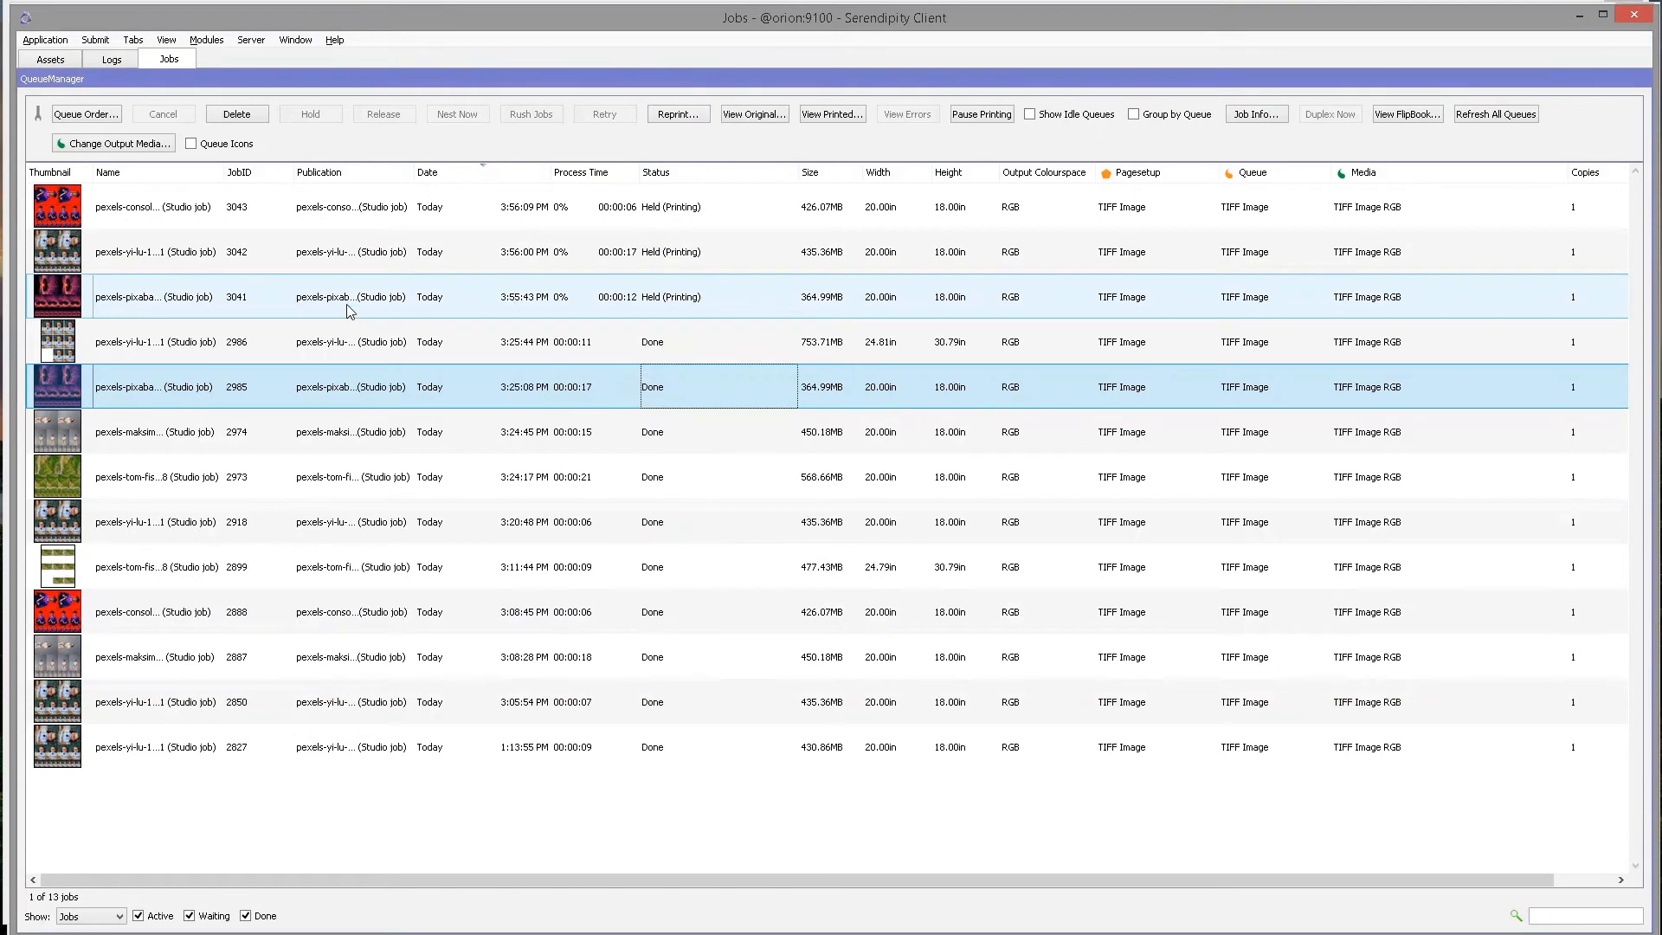
{"action": "left_click", "coordinate": [743, 298]}
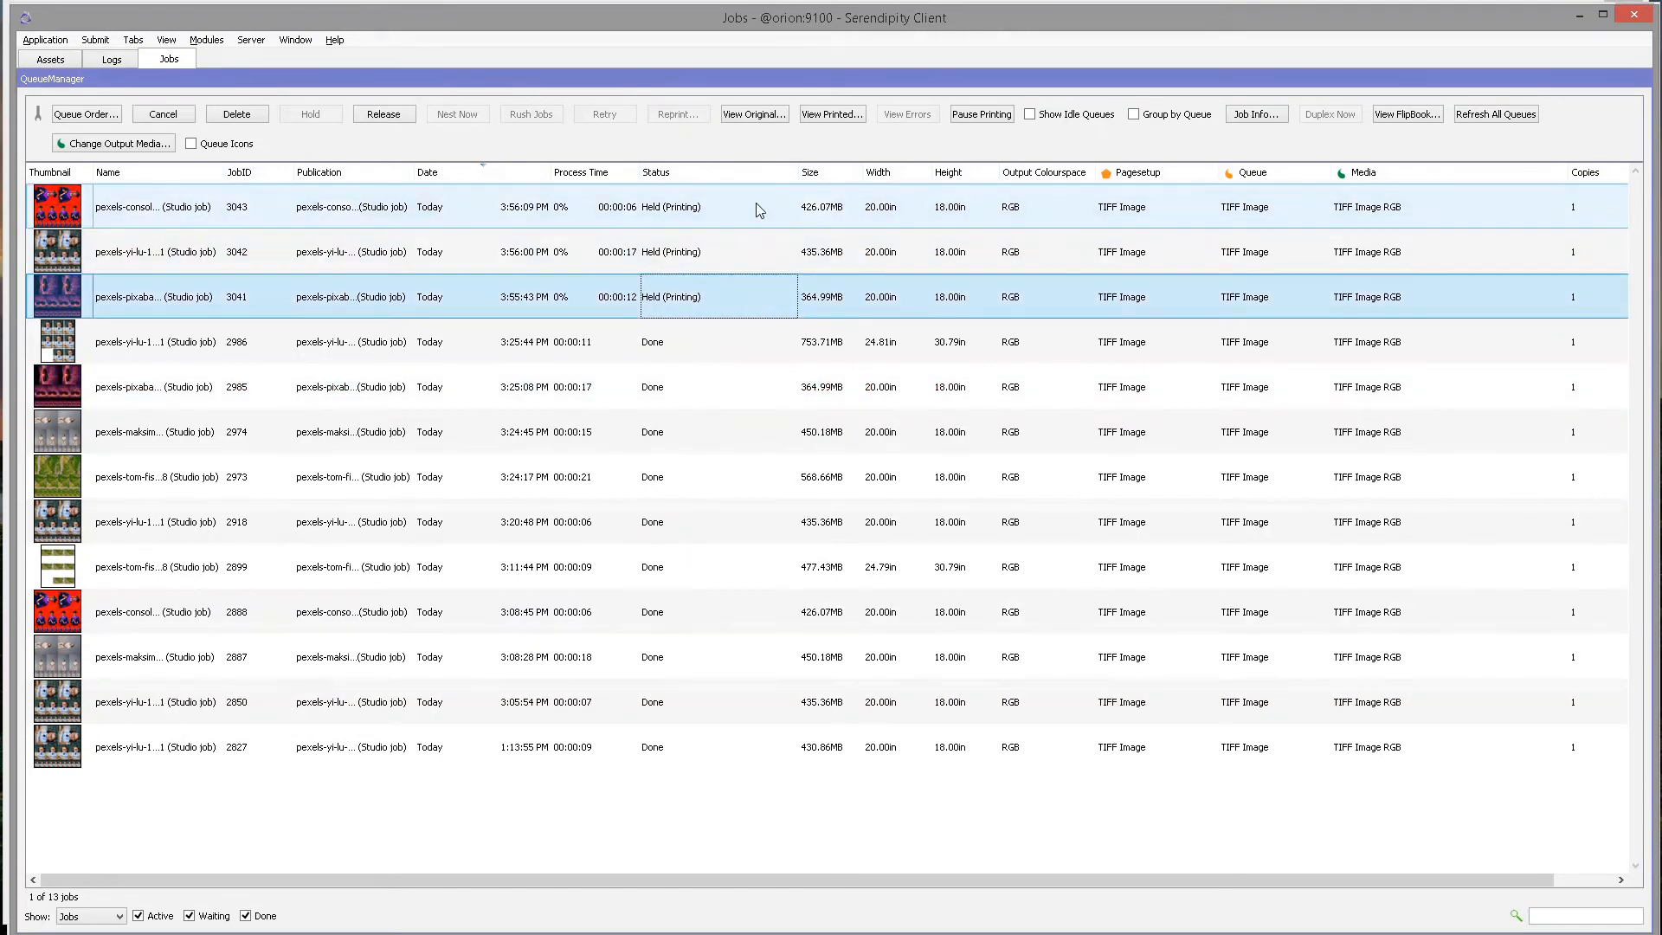
{"action": "left_click", "coordinate": [698, 213], "text": "shift"}
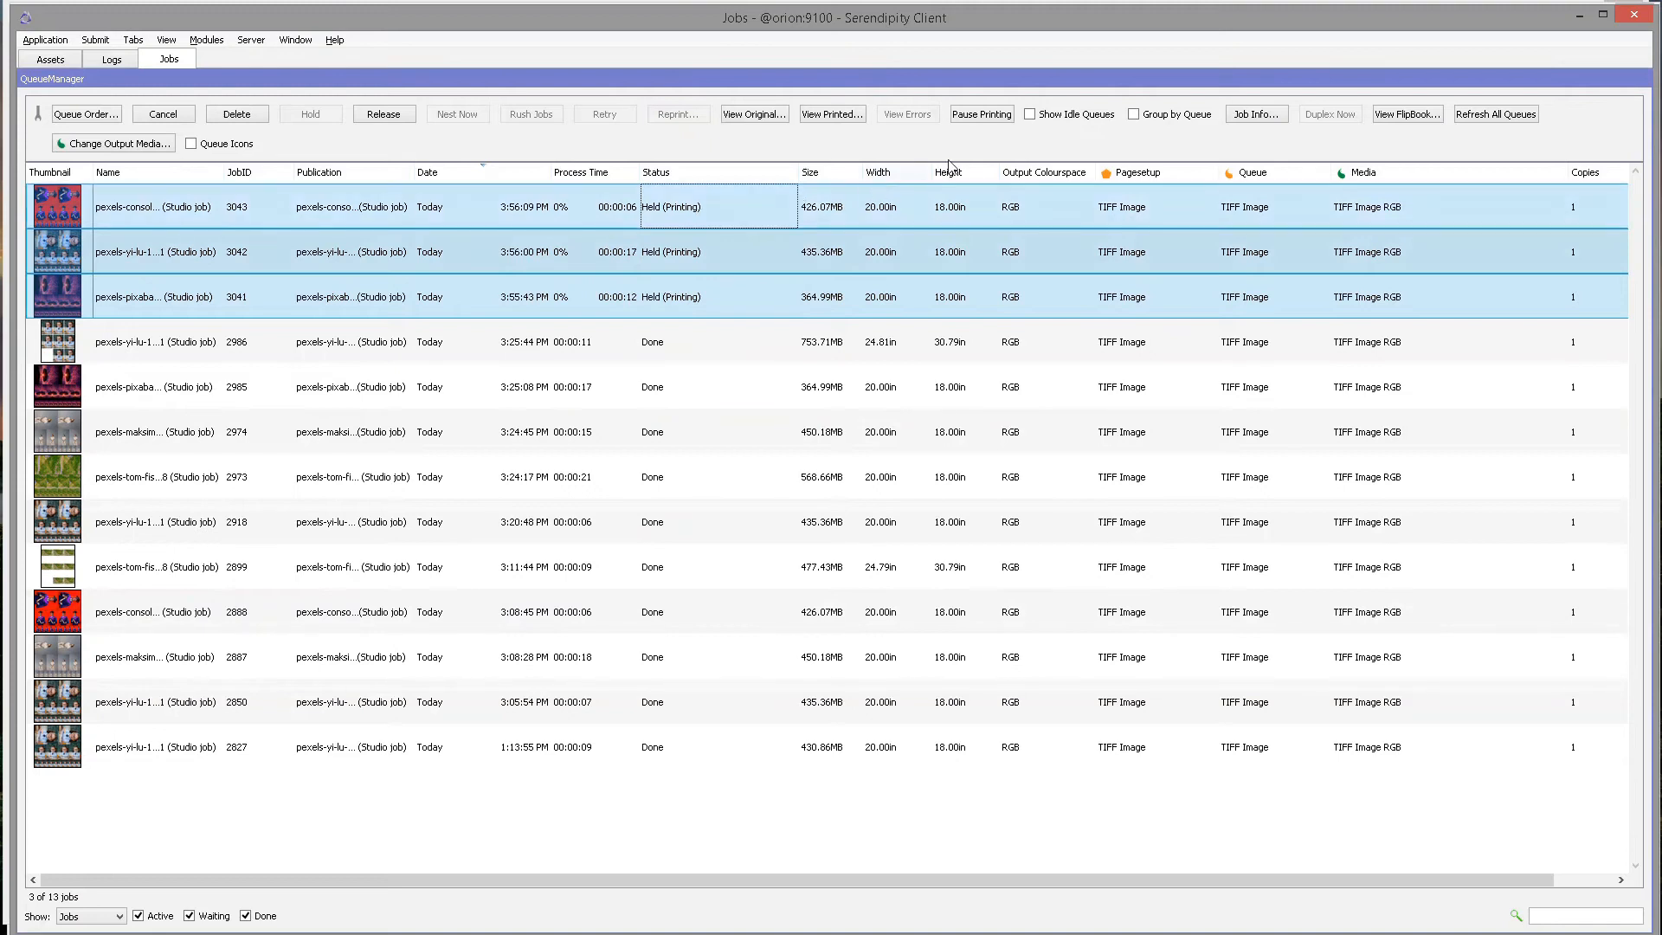
Open SoftProof previews and view the schoolgirl, graduation and sunset tree job layouts.
{"action": "left_click", "coordinate": [833, 114]}
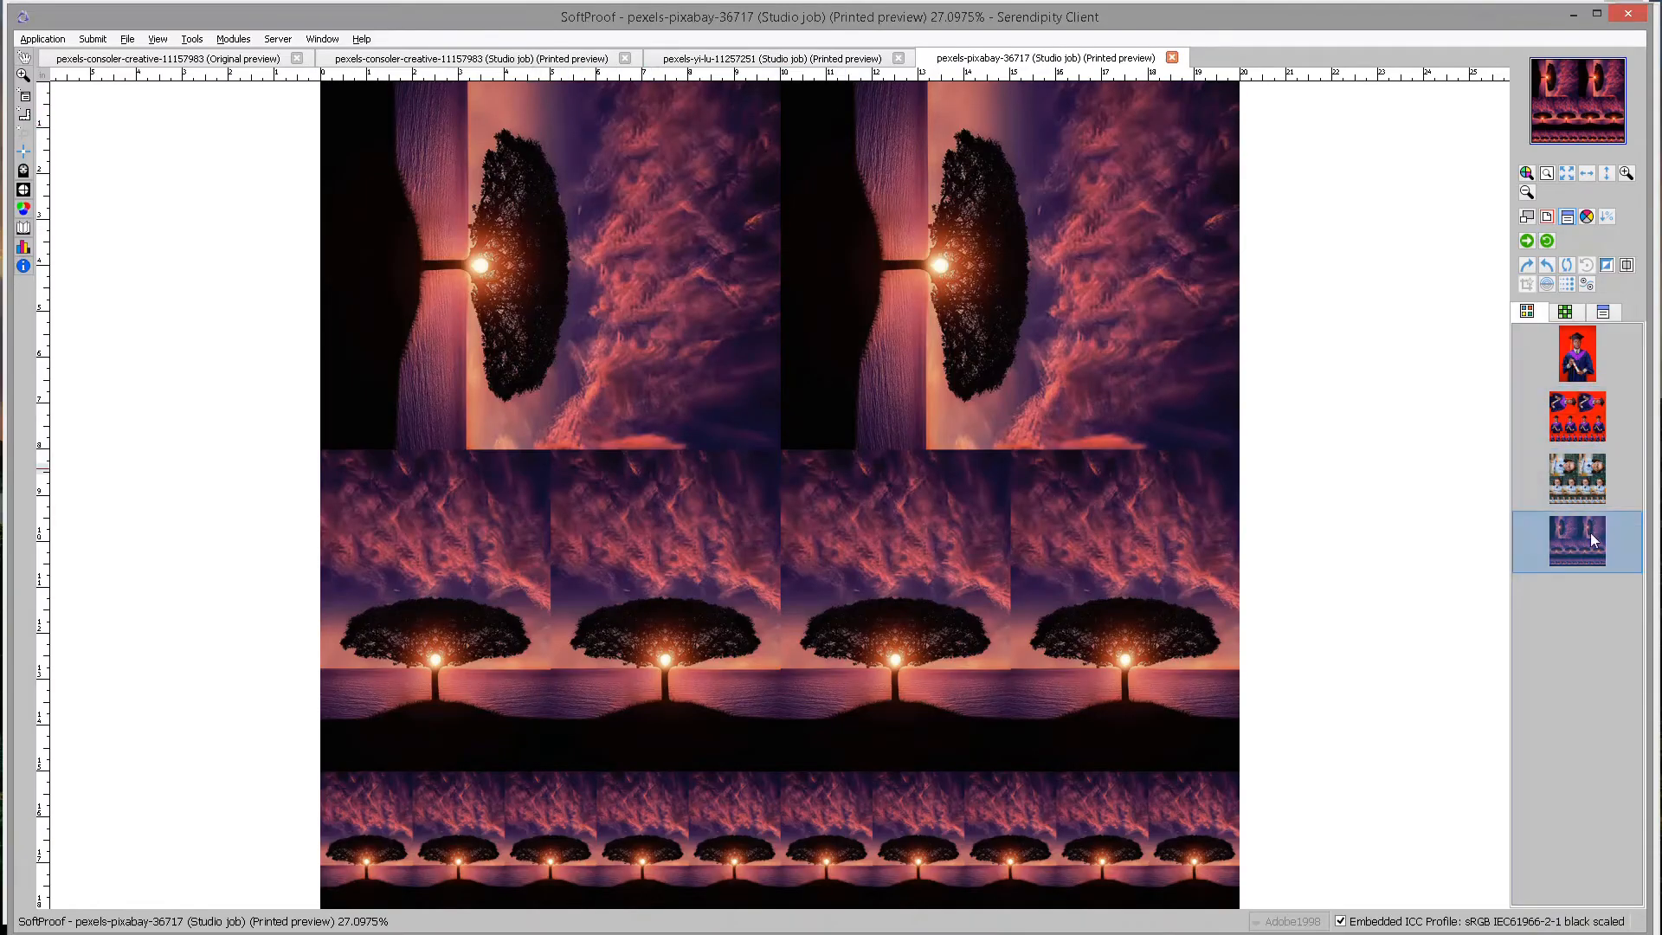
{"action": "left_click", "coordinate": [1589, 475]}
{"action": "left_click", "coordinate": [1584, 427]}
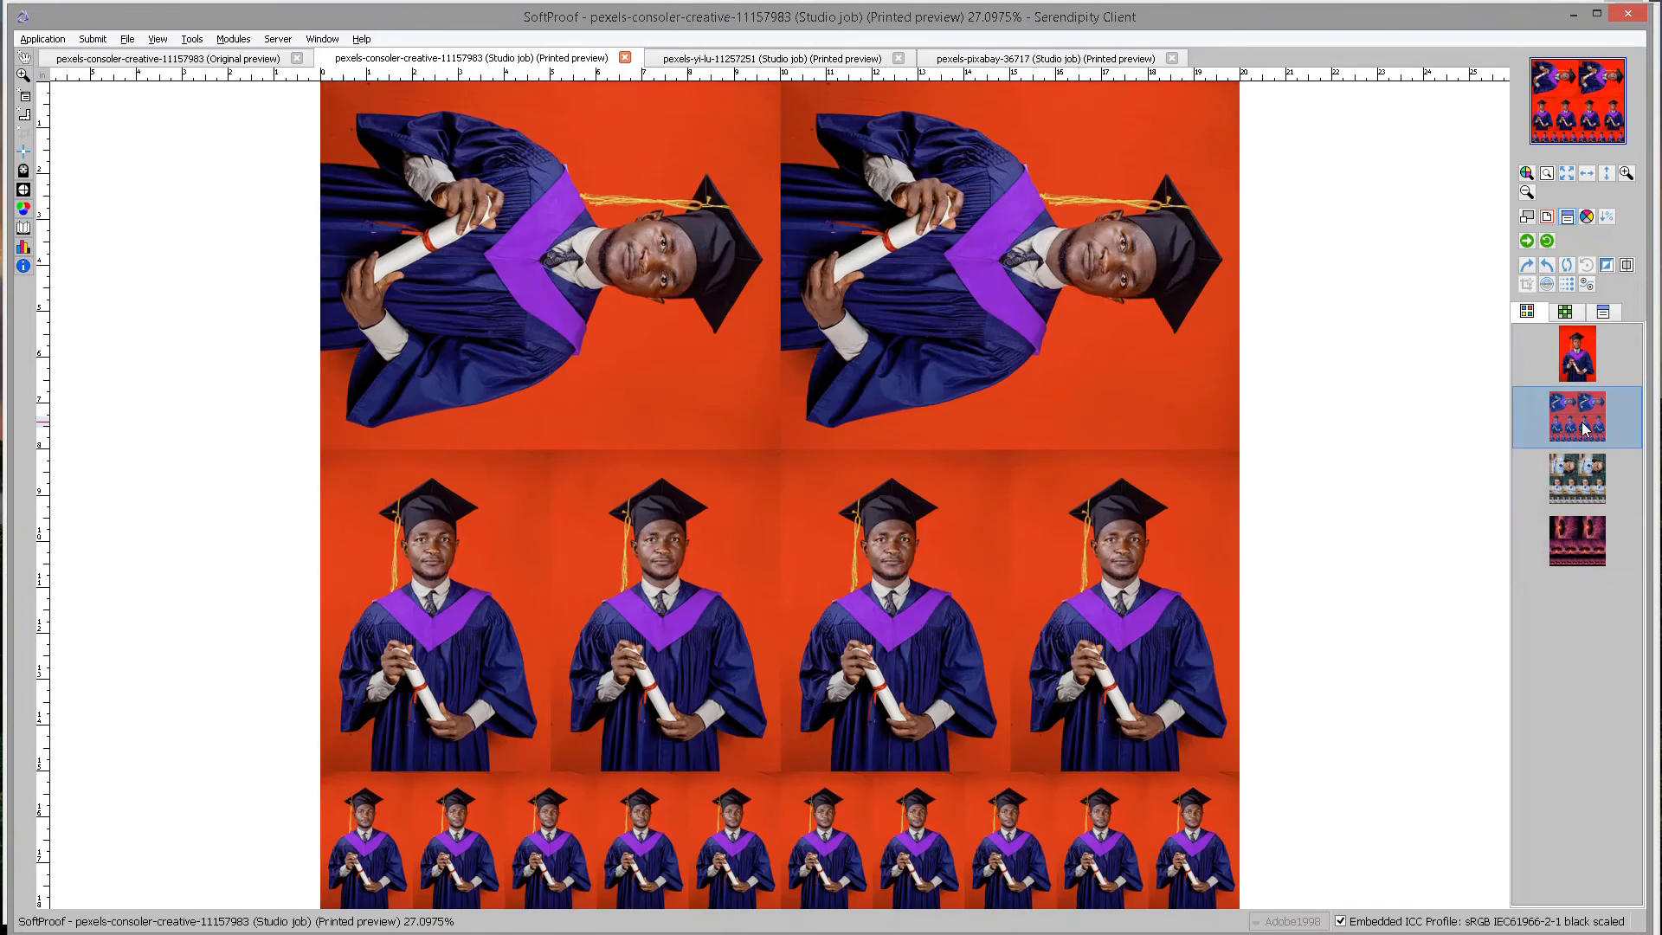
{"action": "left_click", "coordinate": [1576, 471]}
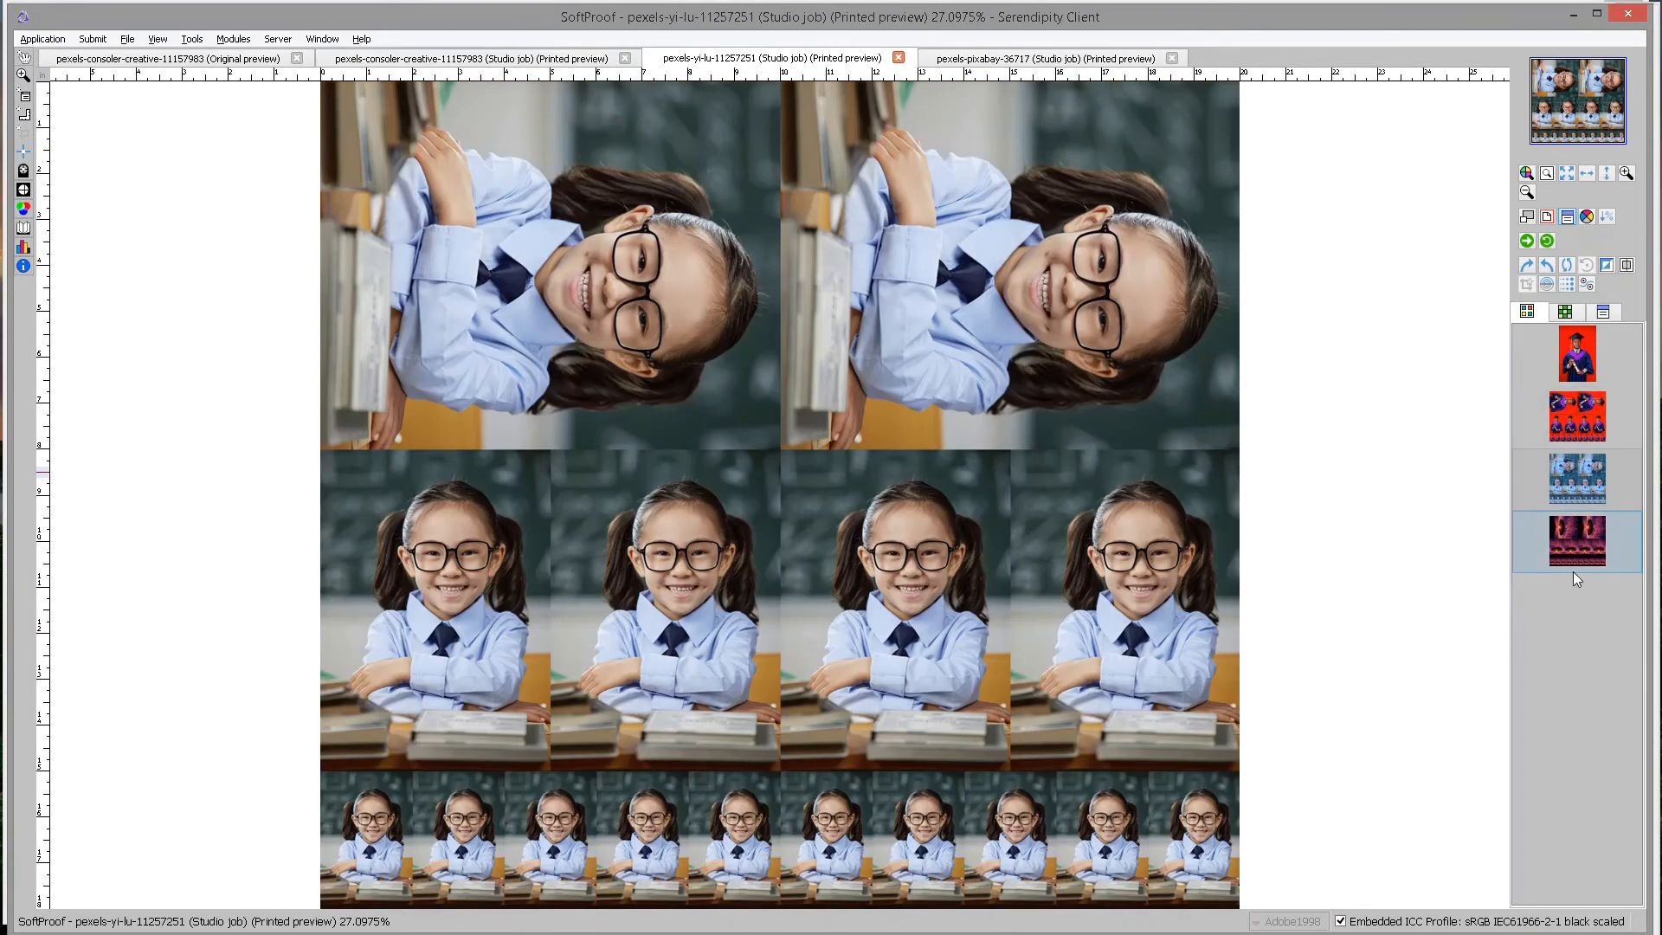
{"action": "left_click", "coordinate": [1584, 545]}
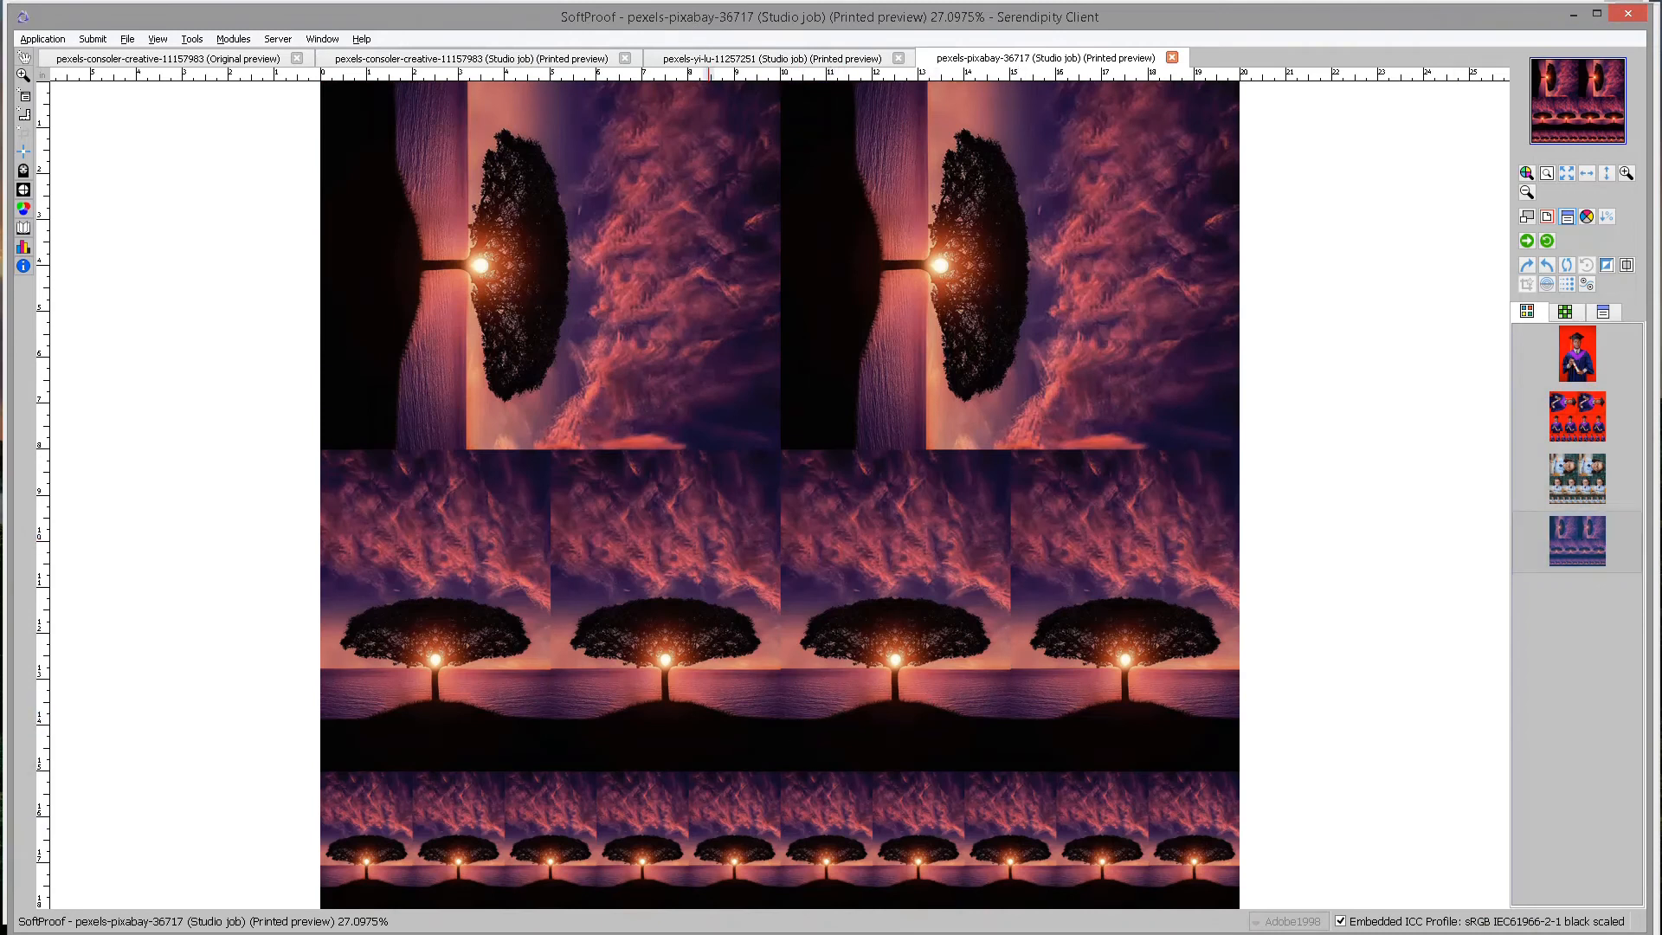
In the Workbench, browse the 3x4 and text, 4frames+canvas and Border templates without choosing one.
{"action": "mouse_move", "coordinate": [675, 918]}
{"action": "left_click", "coordinate": [1065, 876]}
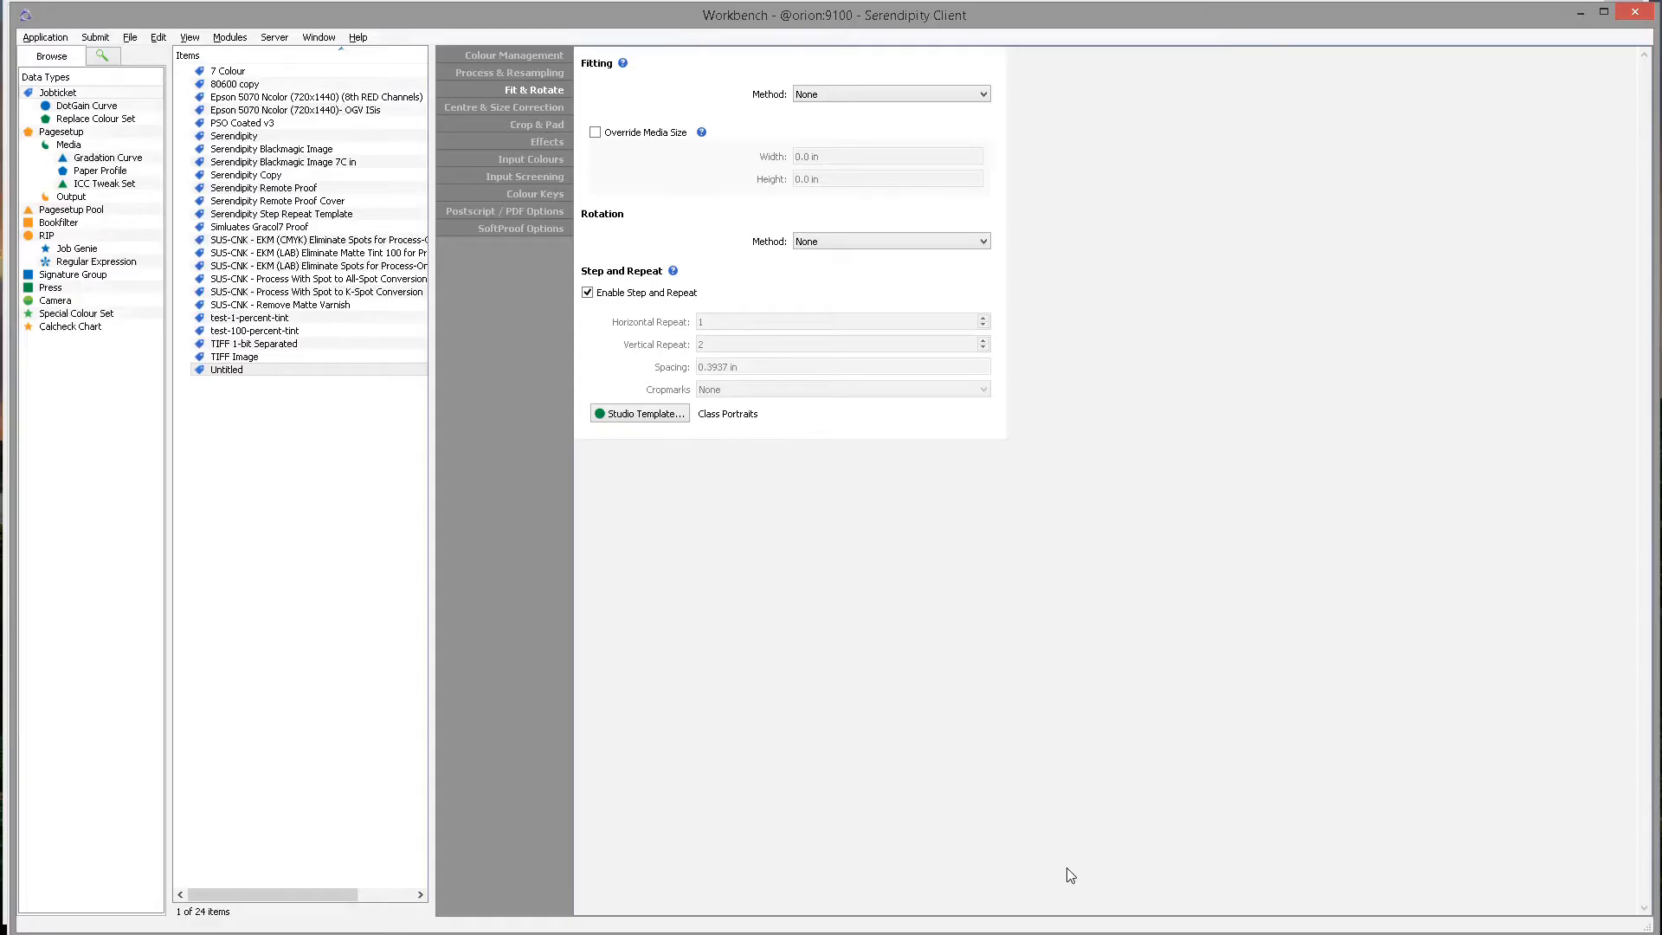
{"action": "left_click", "coordinate": [639, 415]}
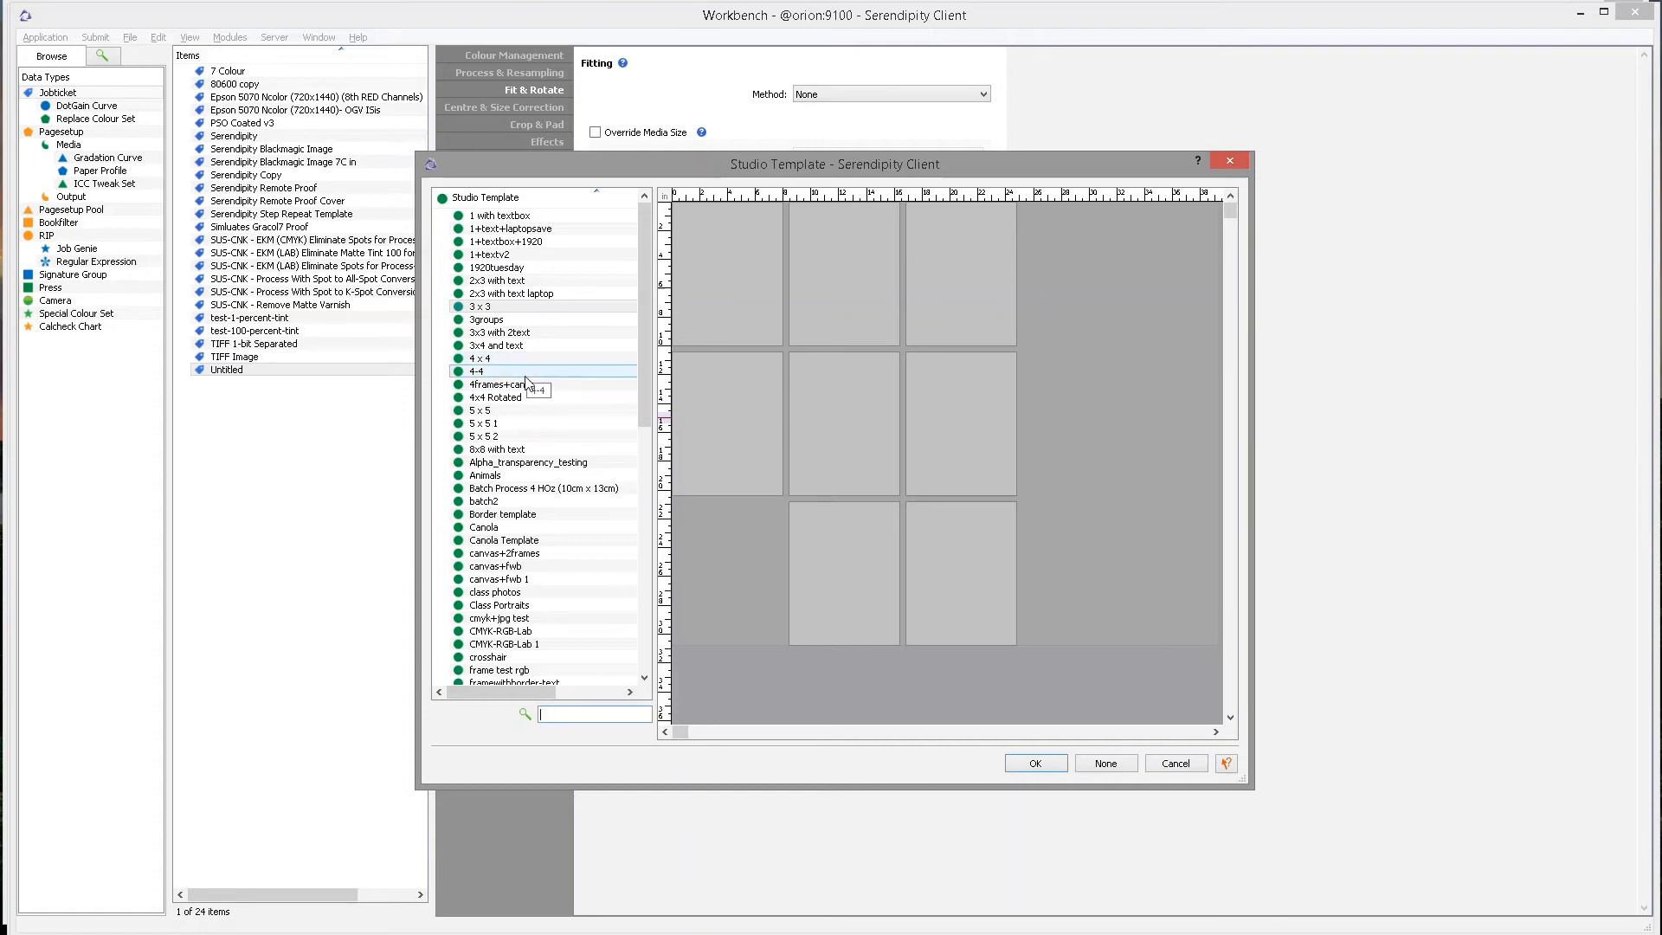
{"action": "left_click", "coordinate": [522, 345]}
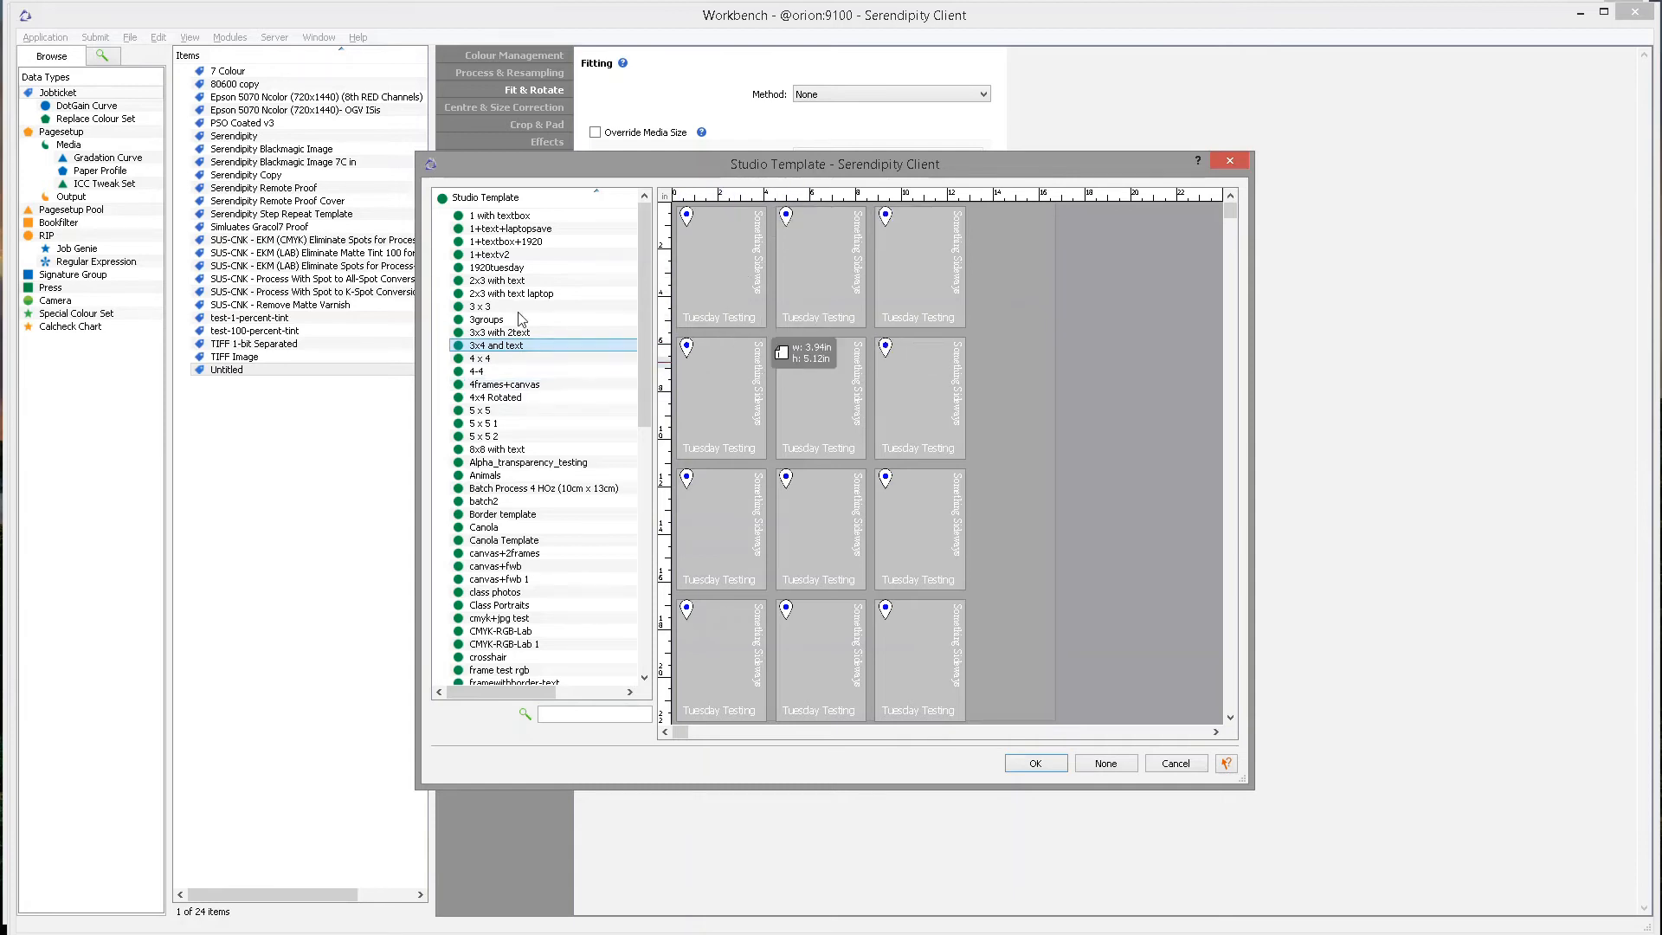
{"action": "left_click", "coordinate": [526, 384]}
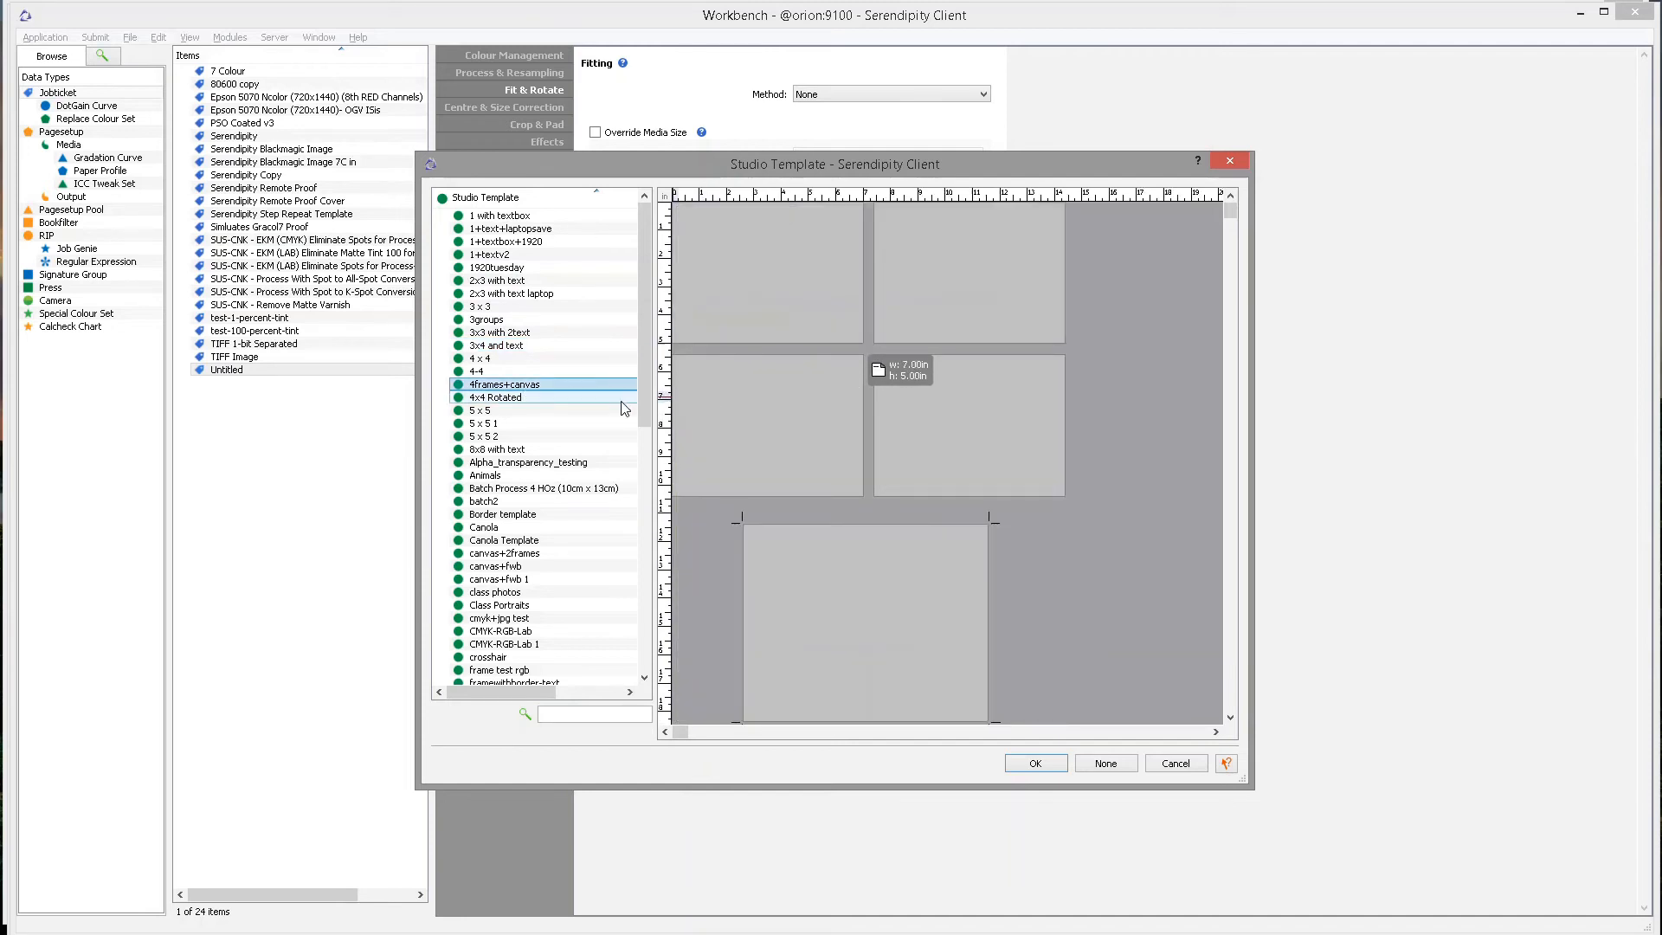
{"action": "left_click", "coordinate": [876, 583]}
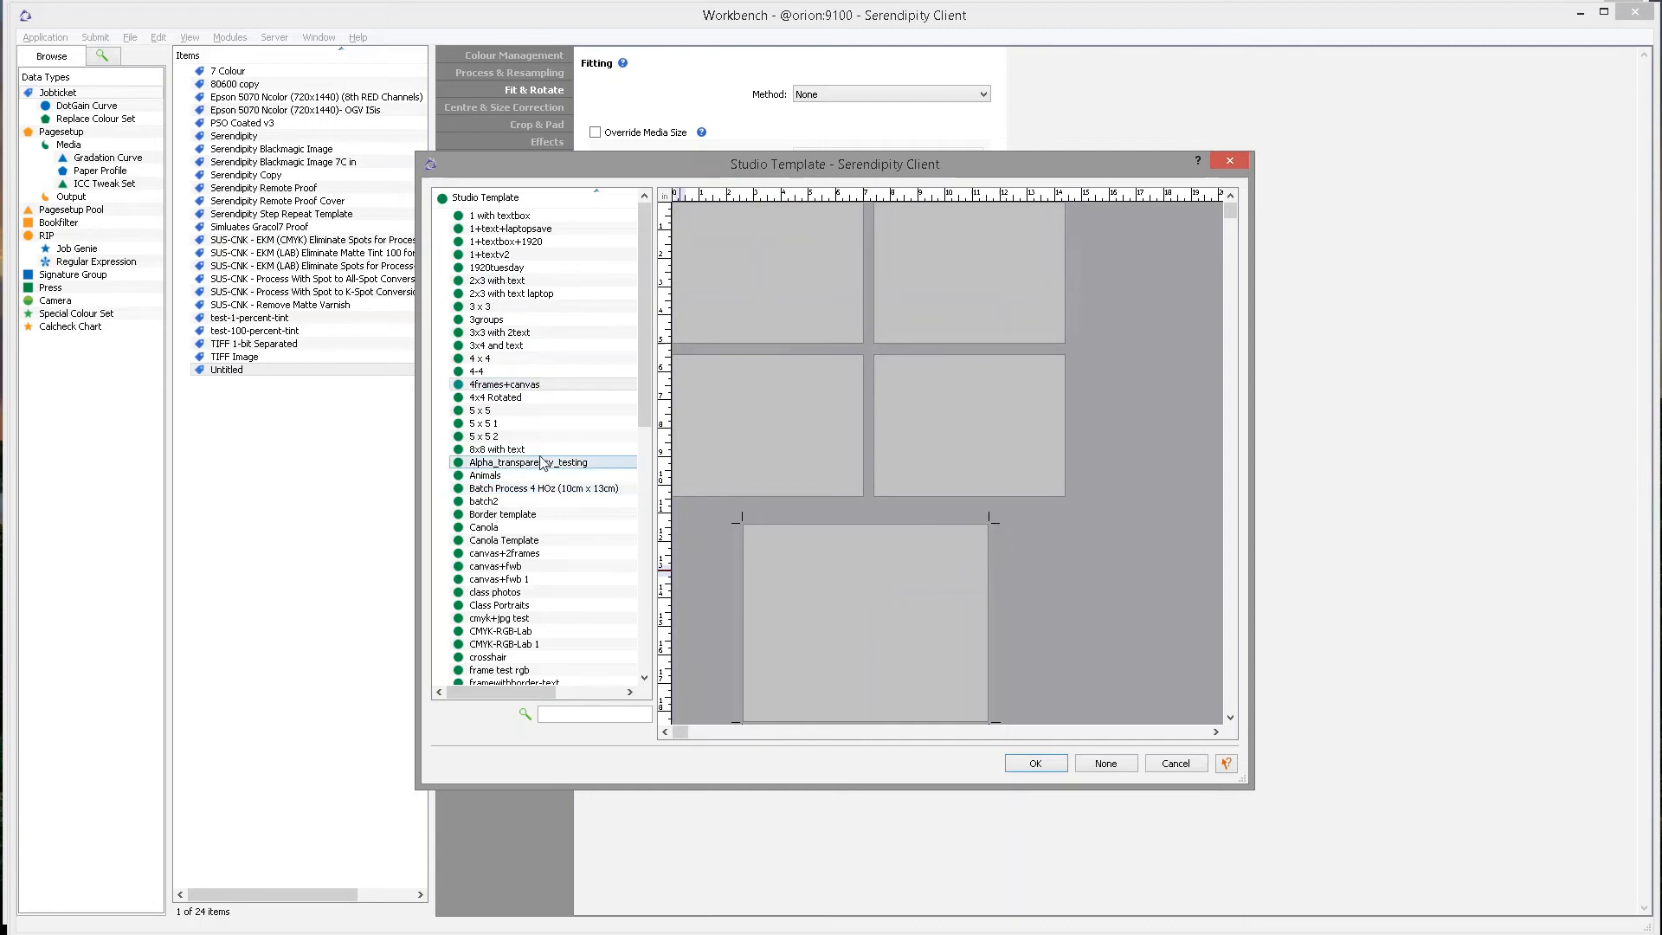
{"action": "left_click", "coordinate": [544, 515]}
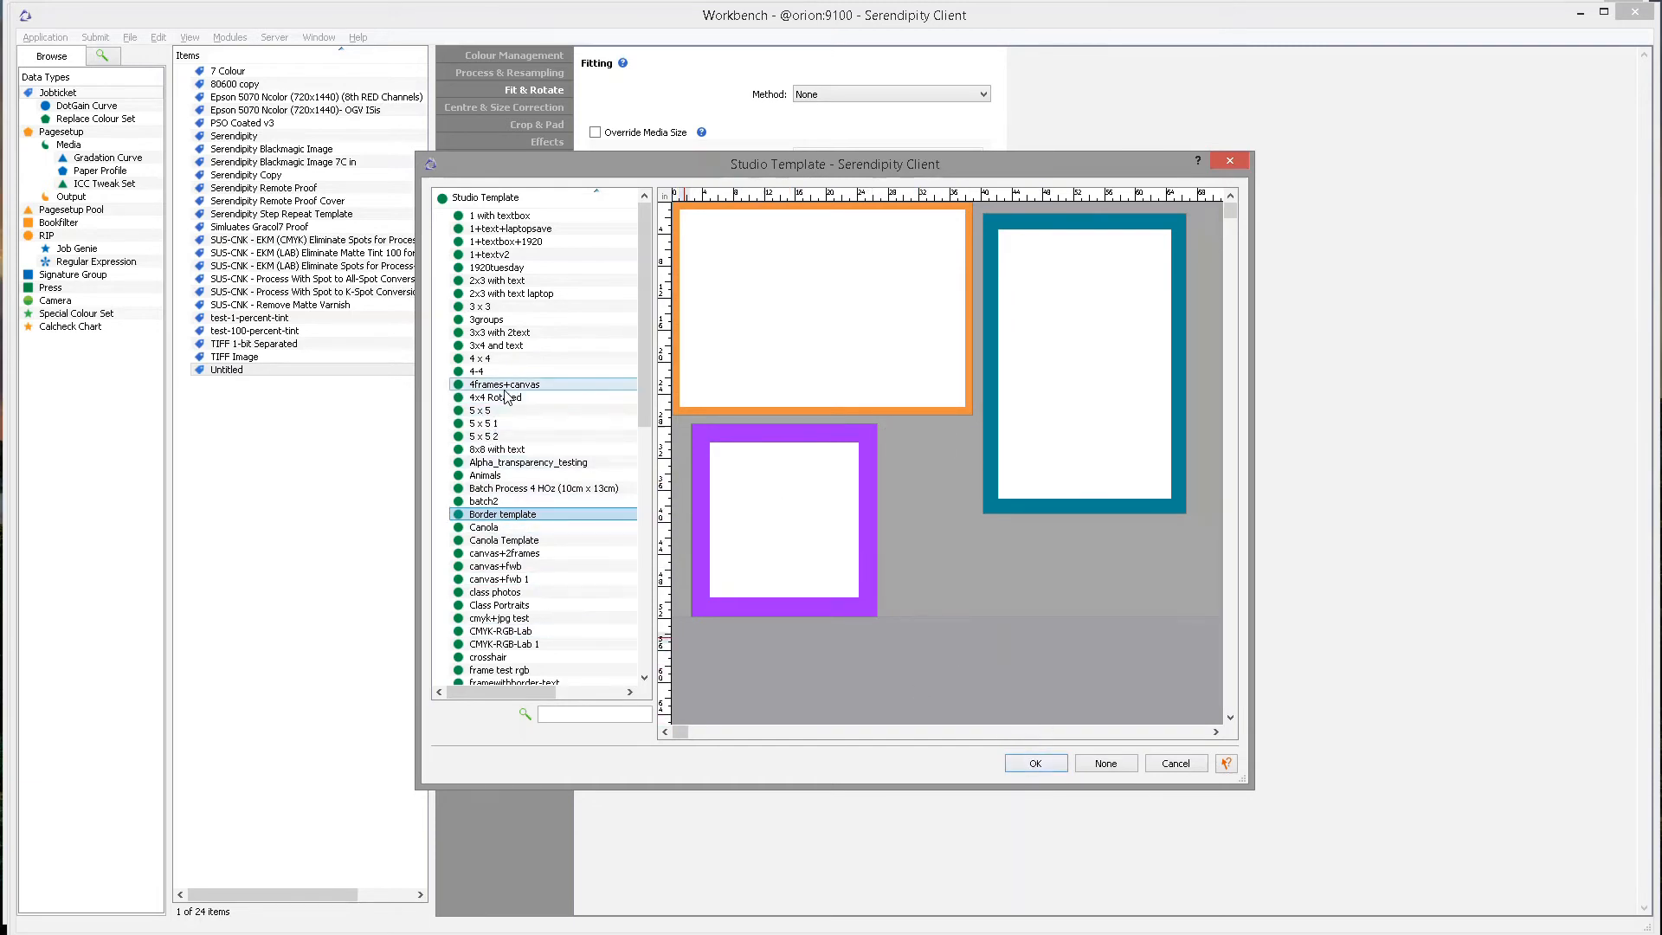
{"action": "left_click", "coordinate": [512, 347]}
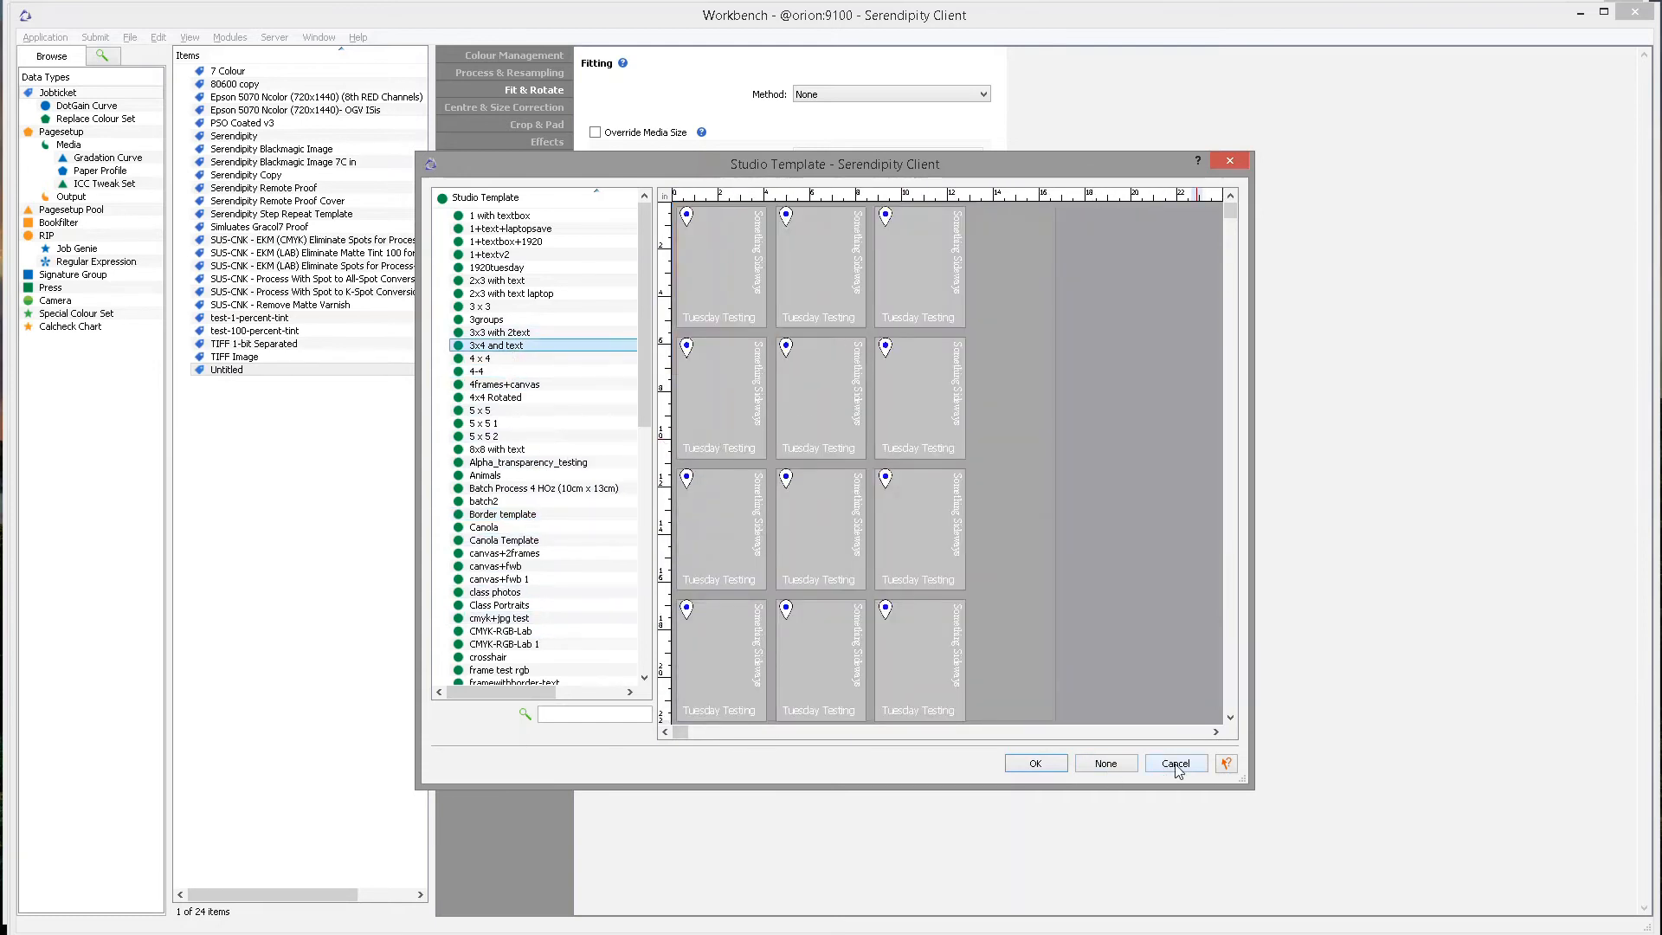
{"action": "left_click", "coordinate": [1162, 769]}
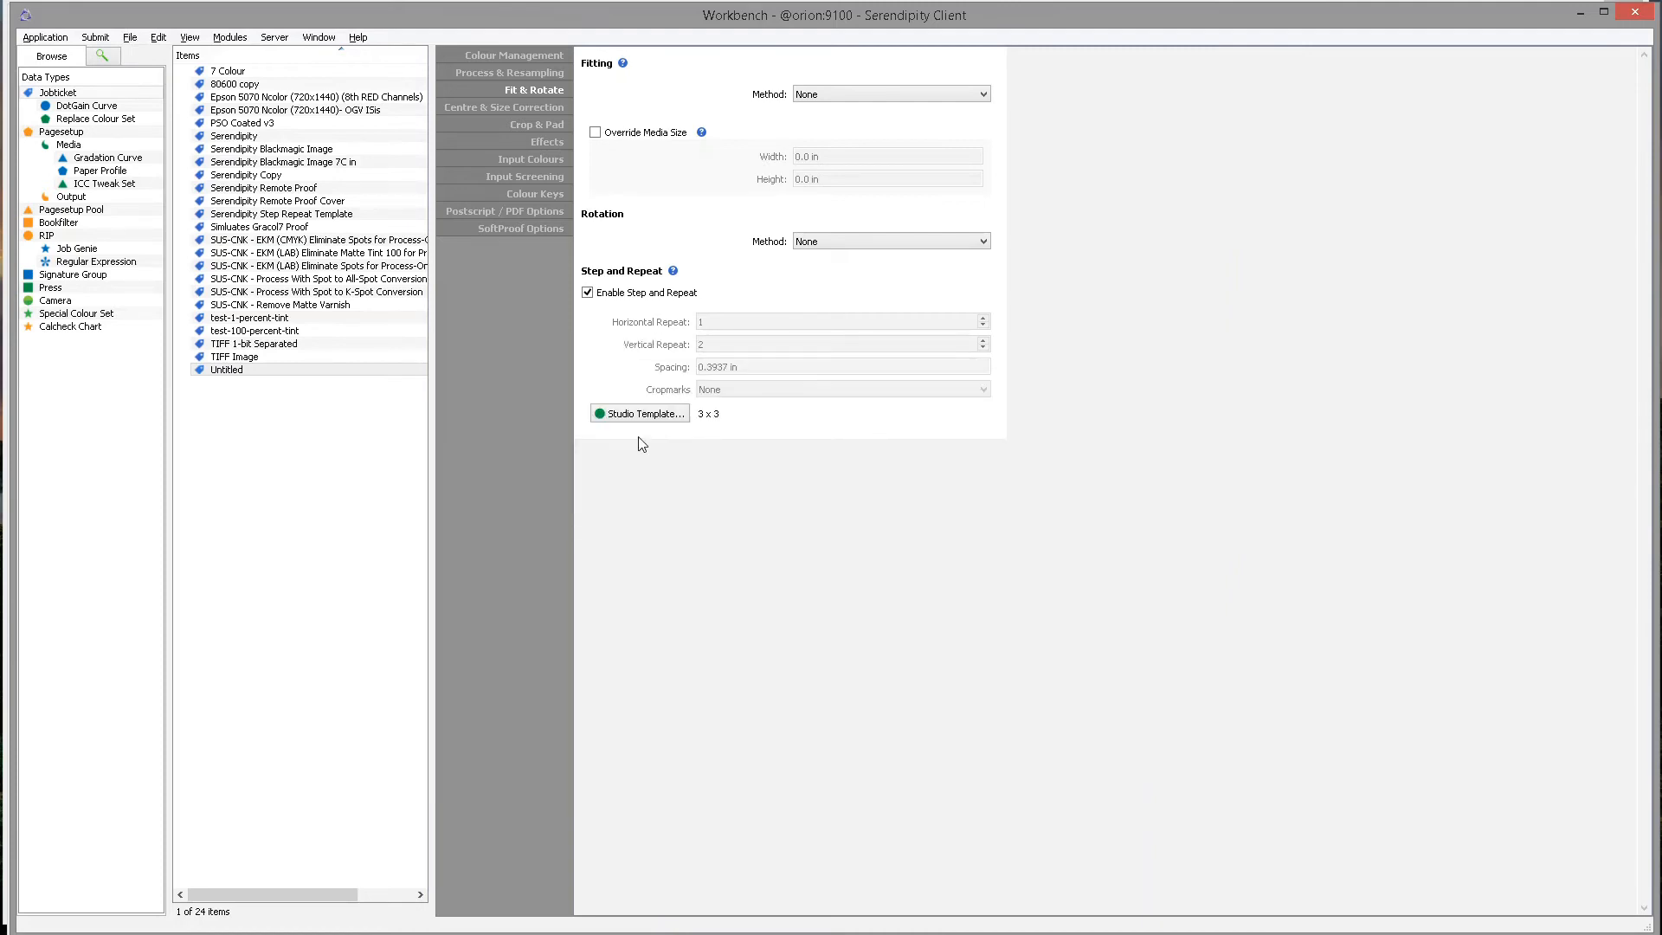
Disable Step and Repeat on the Untitled jobticket and save it.
{"action": "left_click", "coordinate": [588, 294]}
{"action": "left_click", "coordinate": [333, 370]}
{"action": "left_click", "coordinate": [130, 38]}
{"action": "left_click", "coordinate": [193, 78]}
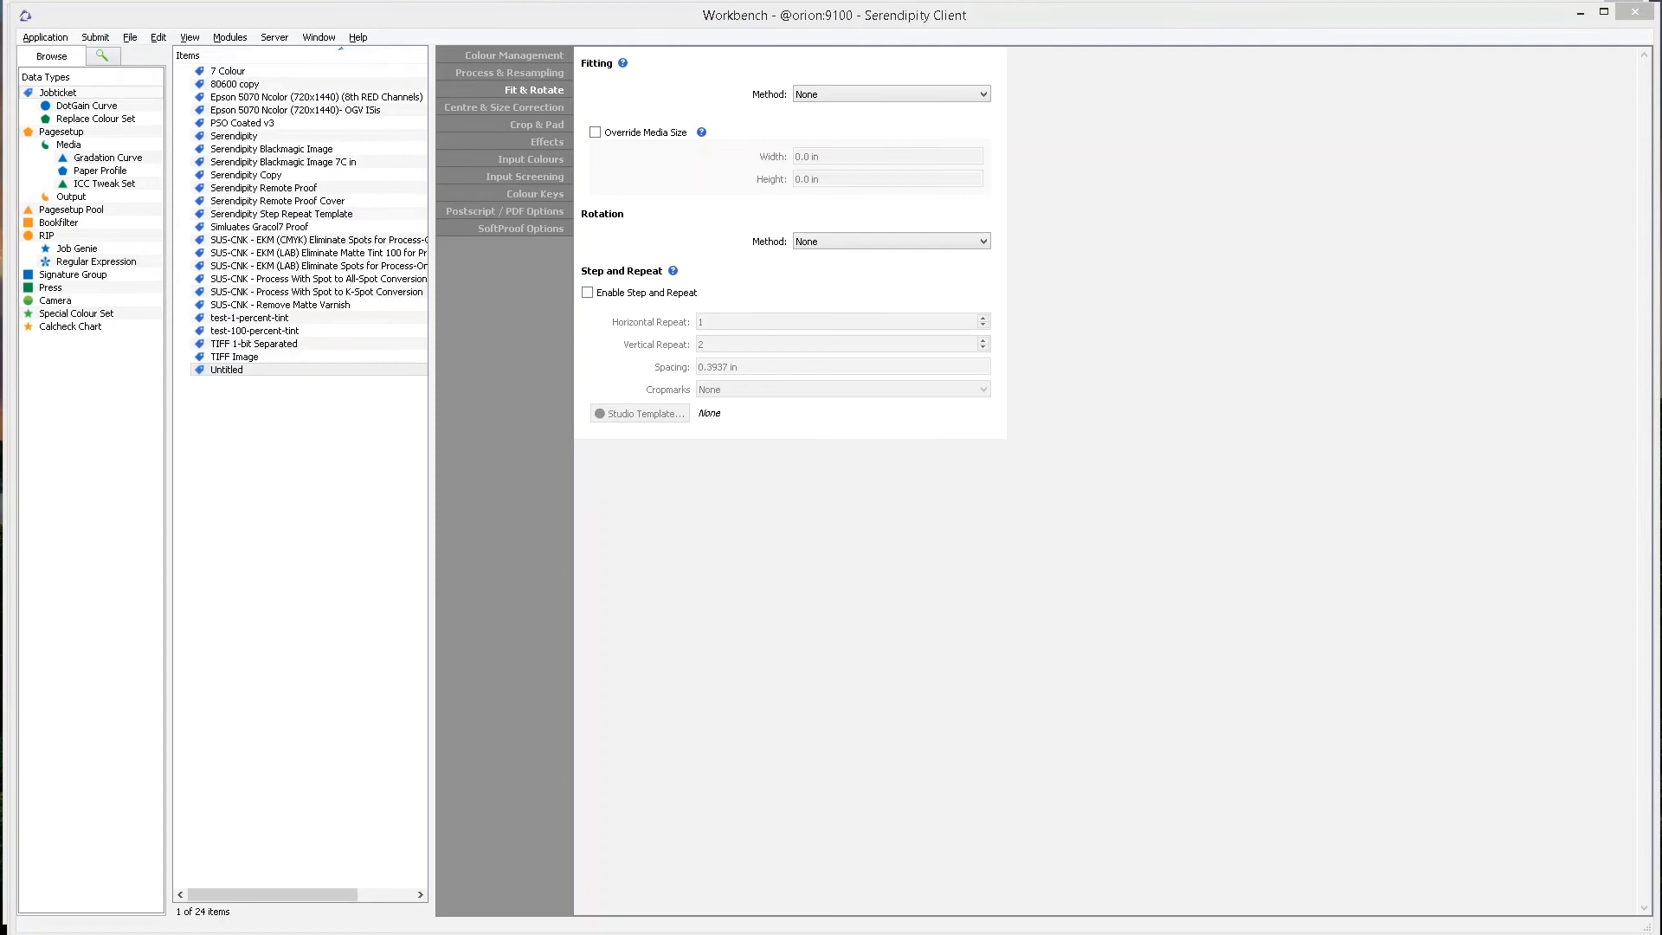
{"action": "left_click", "coordinate": [827, 512]}
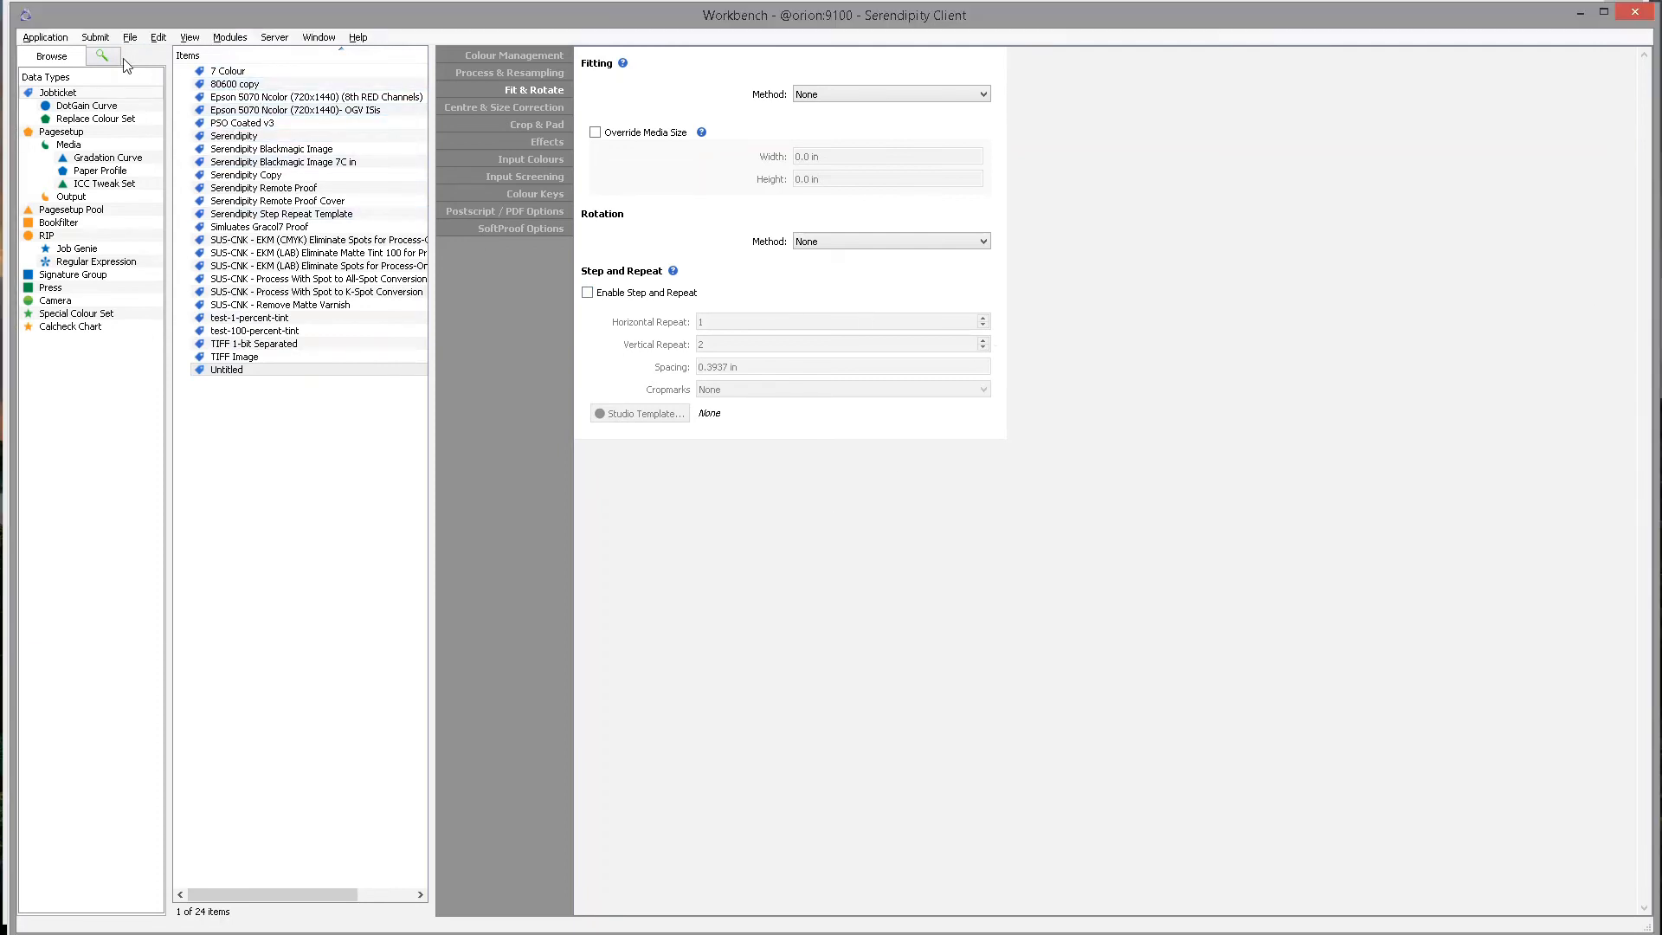
{"action": "left_click", "coordinate": [102, 38]}
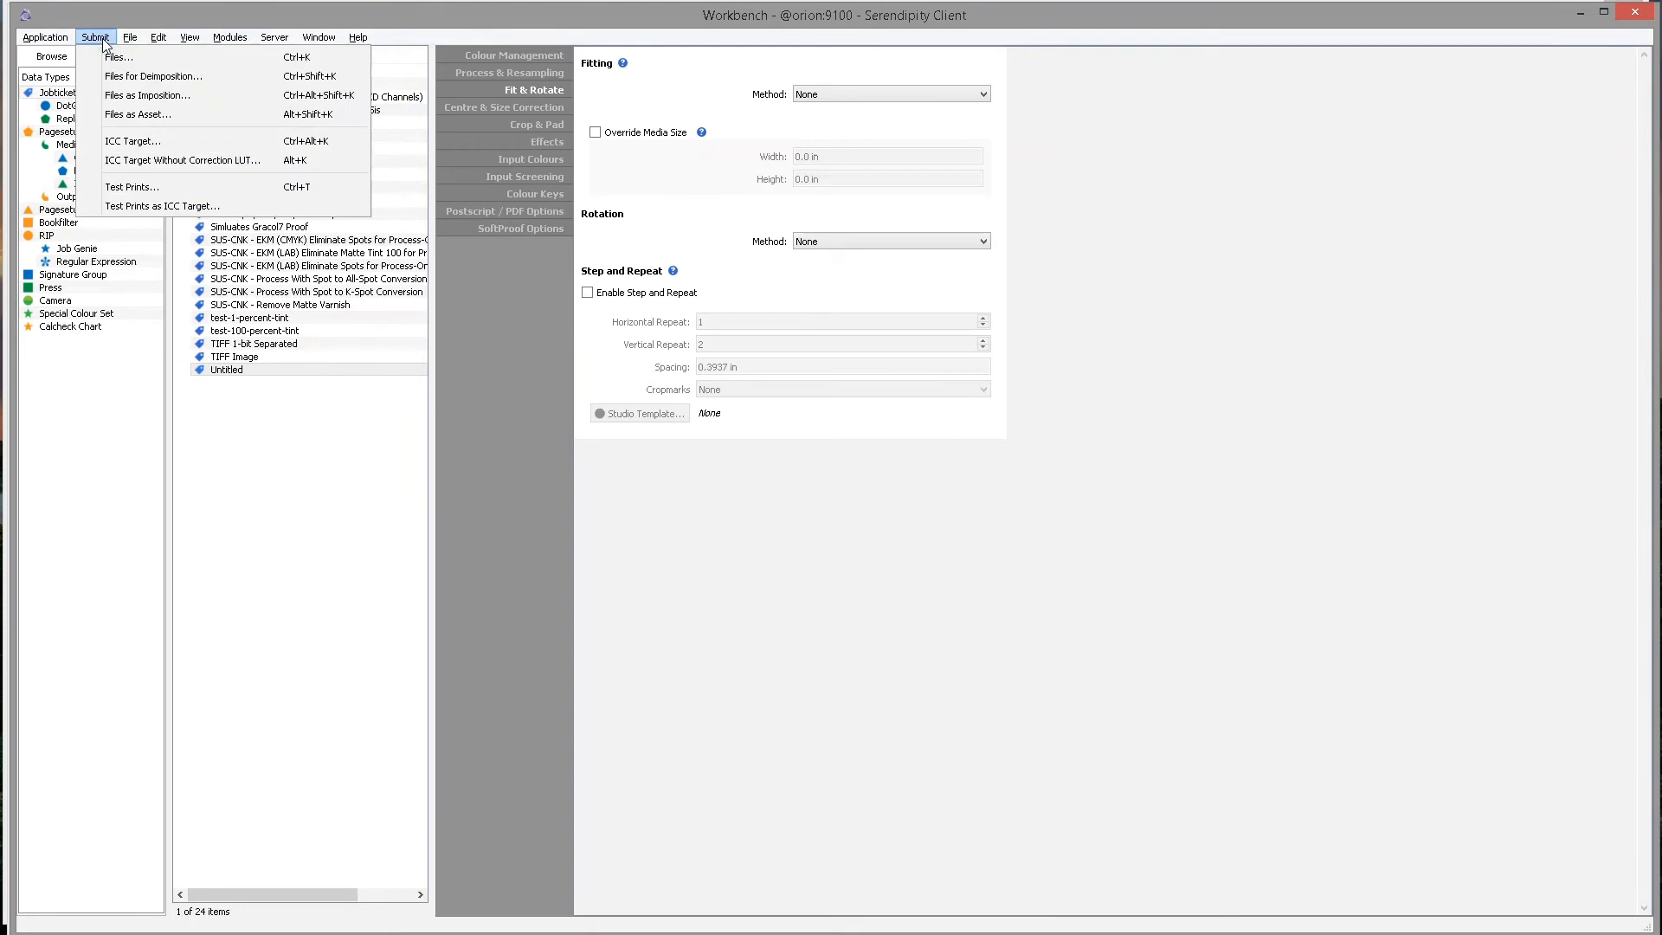
Choose pexels-quang-nguyen-vinh-2159505.jpg as the image file to submit.
{"action": "left_click", "coordinate": [142, 53]}
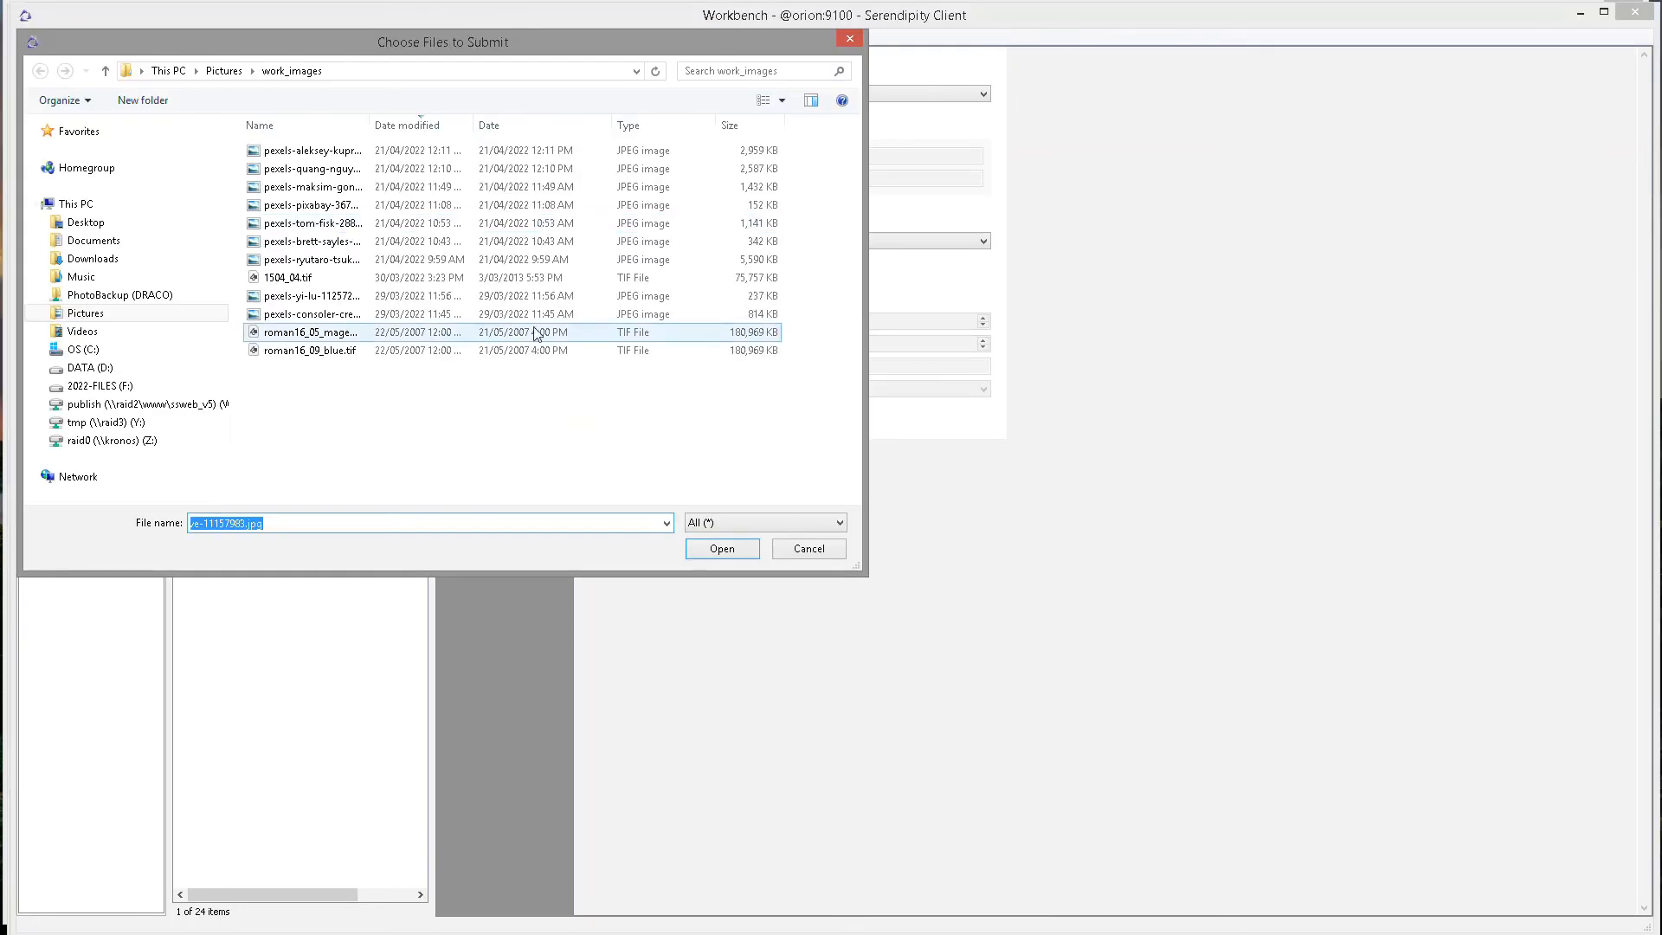
{"action": "left_click", "coordinate": [390, 171]}
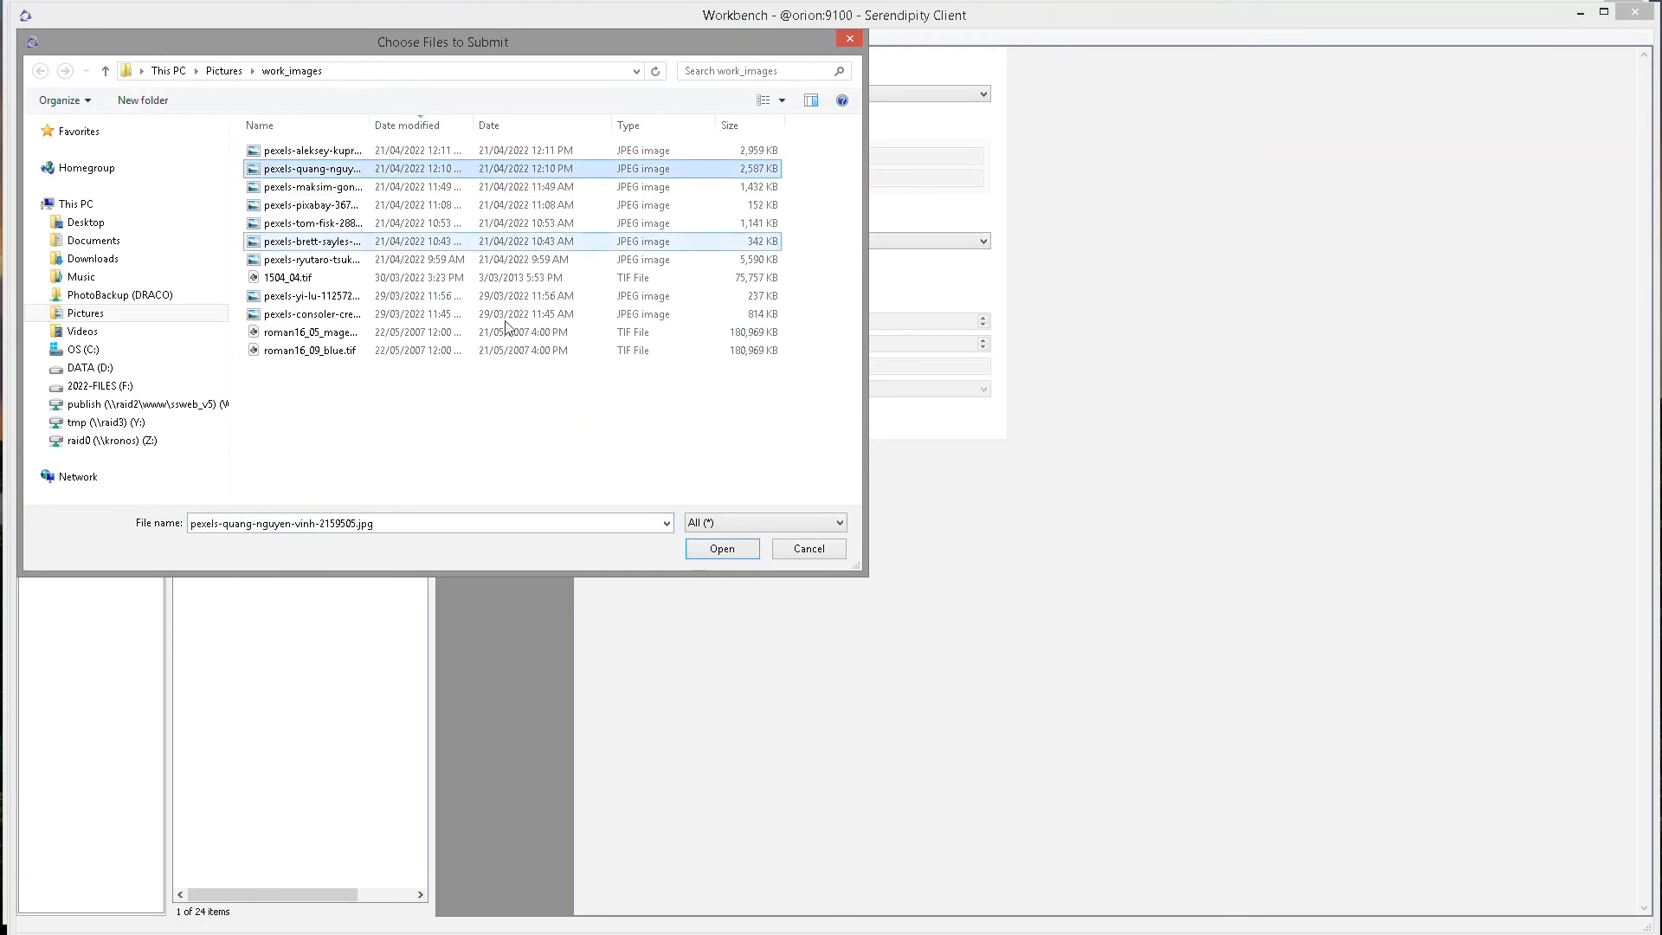
{"action": "left_click", "coordinate": [713, 554]}
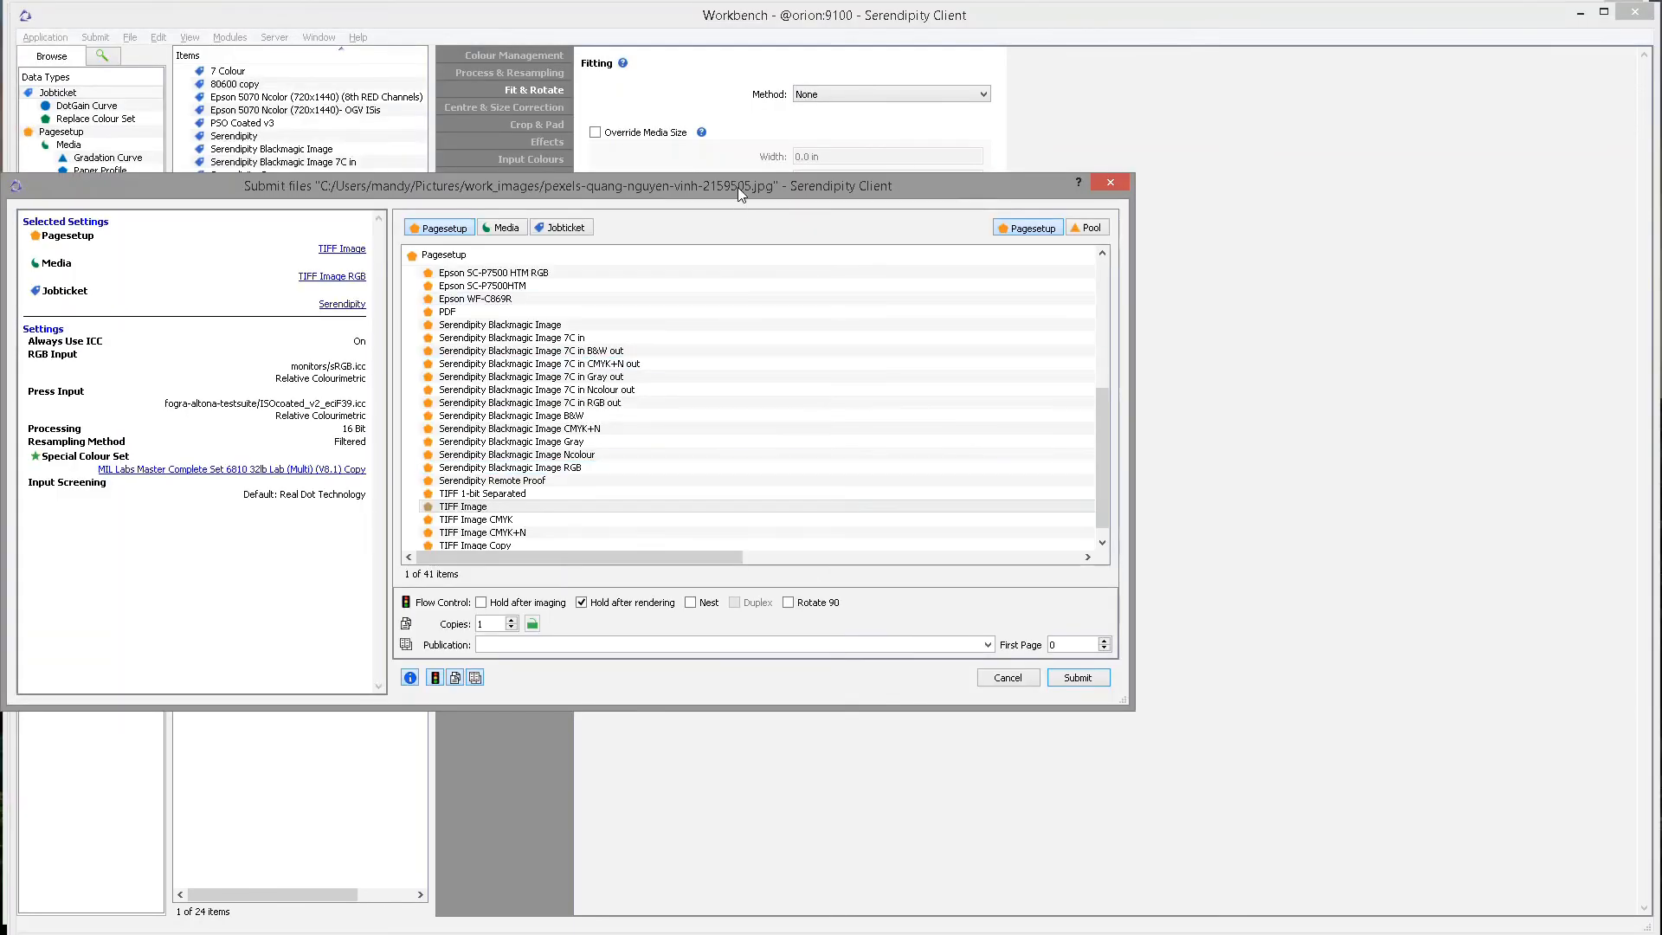
Assign the Untitled jobticket to the submission and open it for editing.
{"action": "left_click_drag", "start_coordinate": [738, 187], "coordinate": [967, 150]}
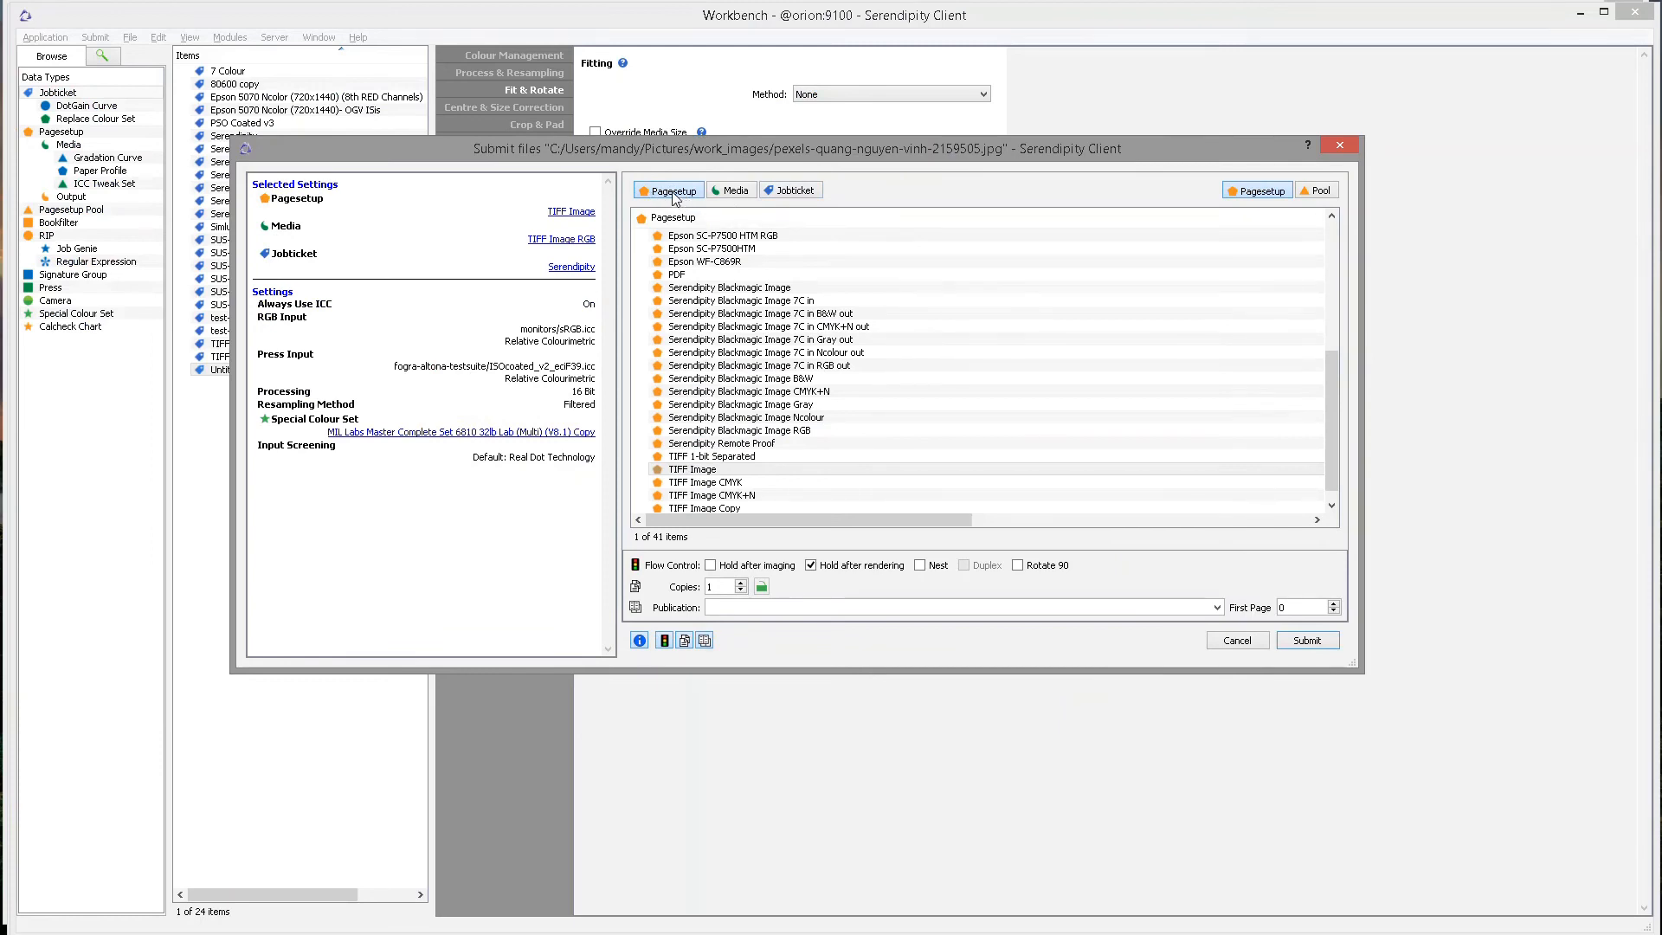
{"action": "left_click", "coordinate": [734, 191]}
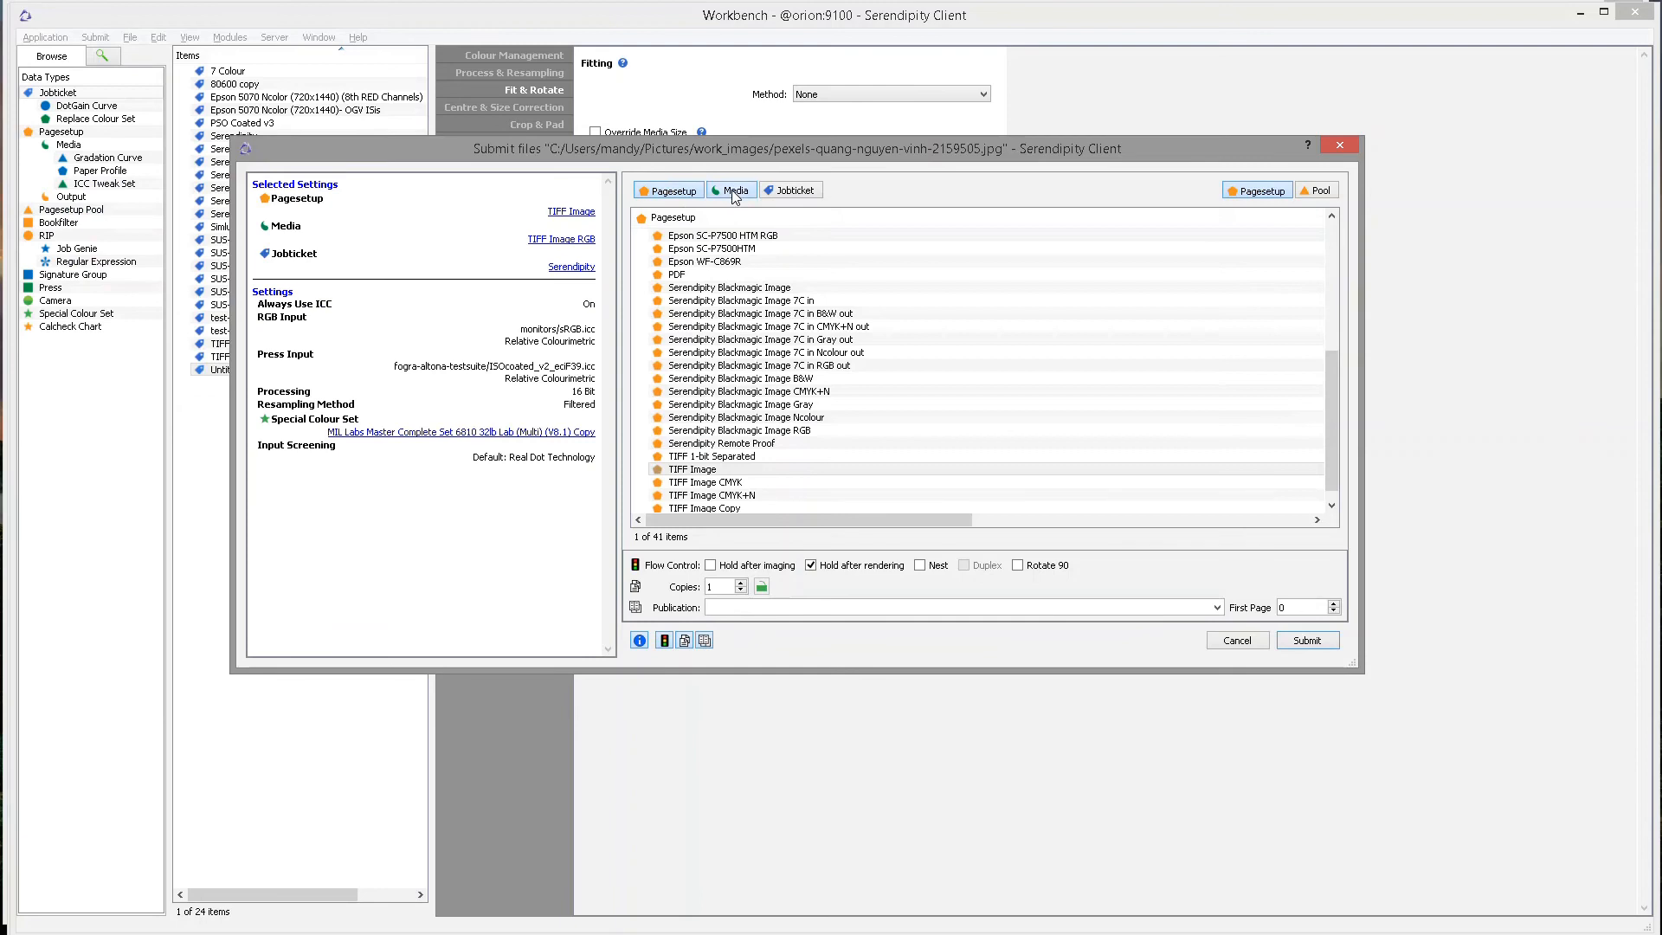
{"action": "left_click", "coordinate": [810, 190]}
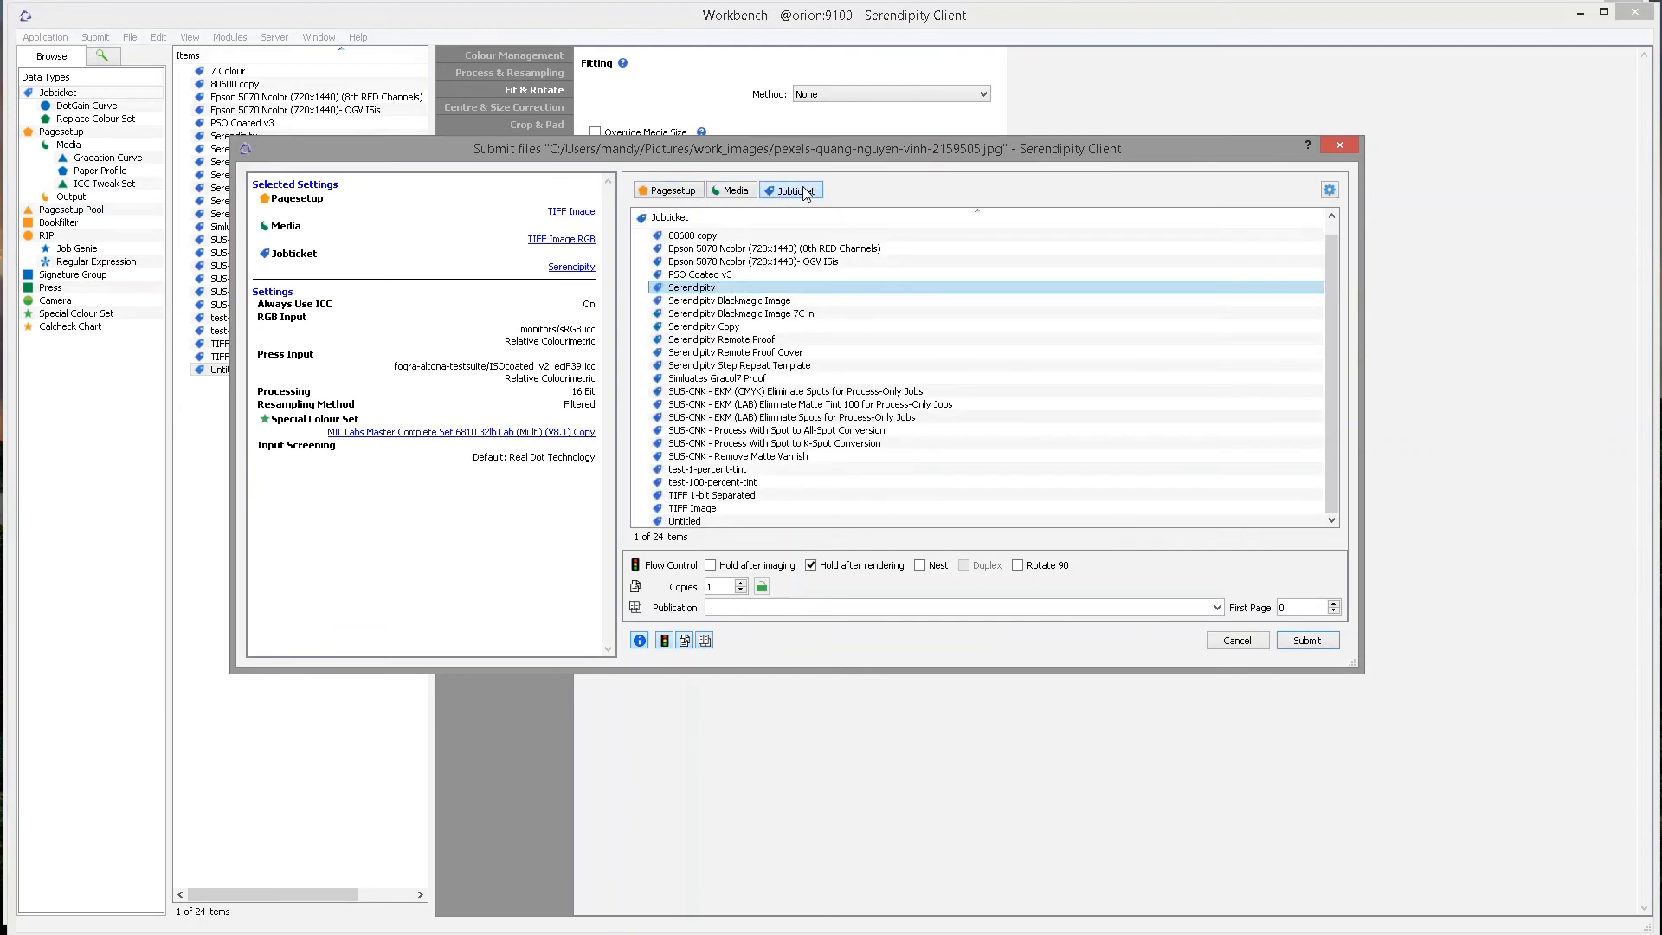
{"action": "left_click", "coordinate": [716, 522]}
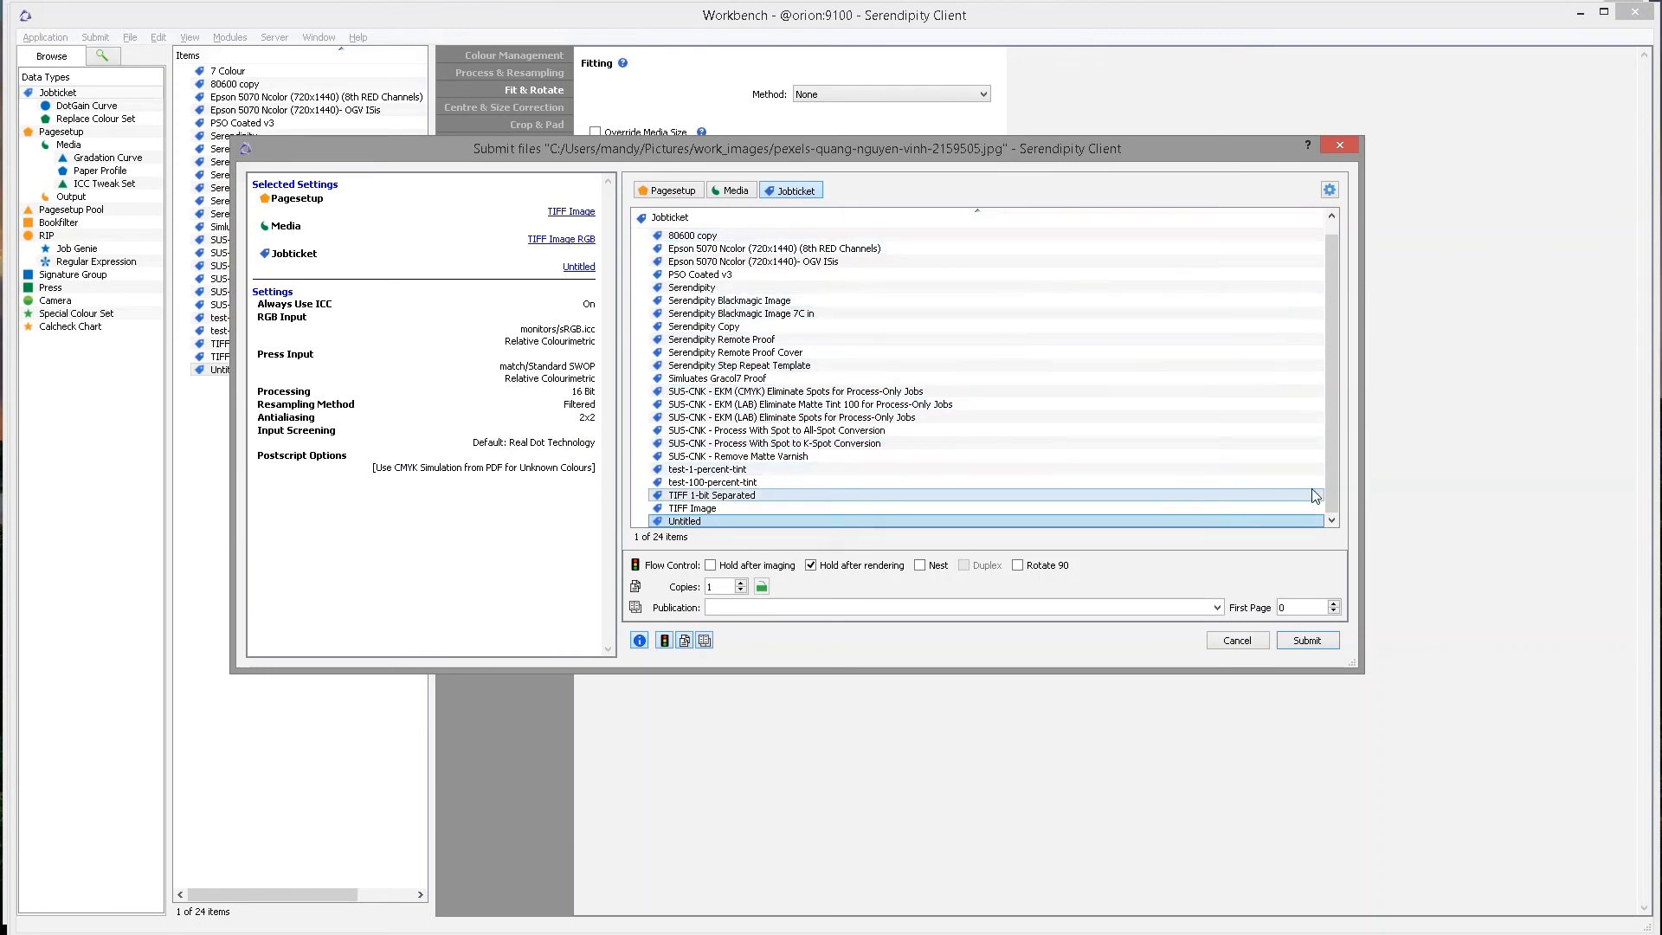
{"action": "left_click", "coordinate": [1331, 190]}
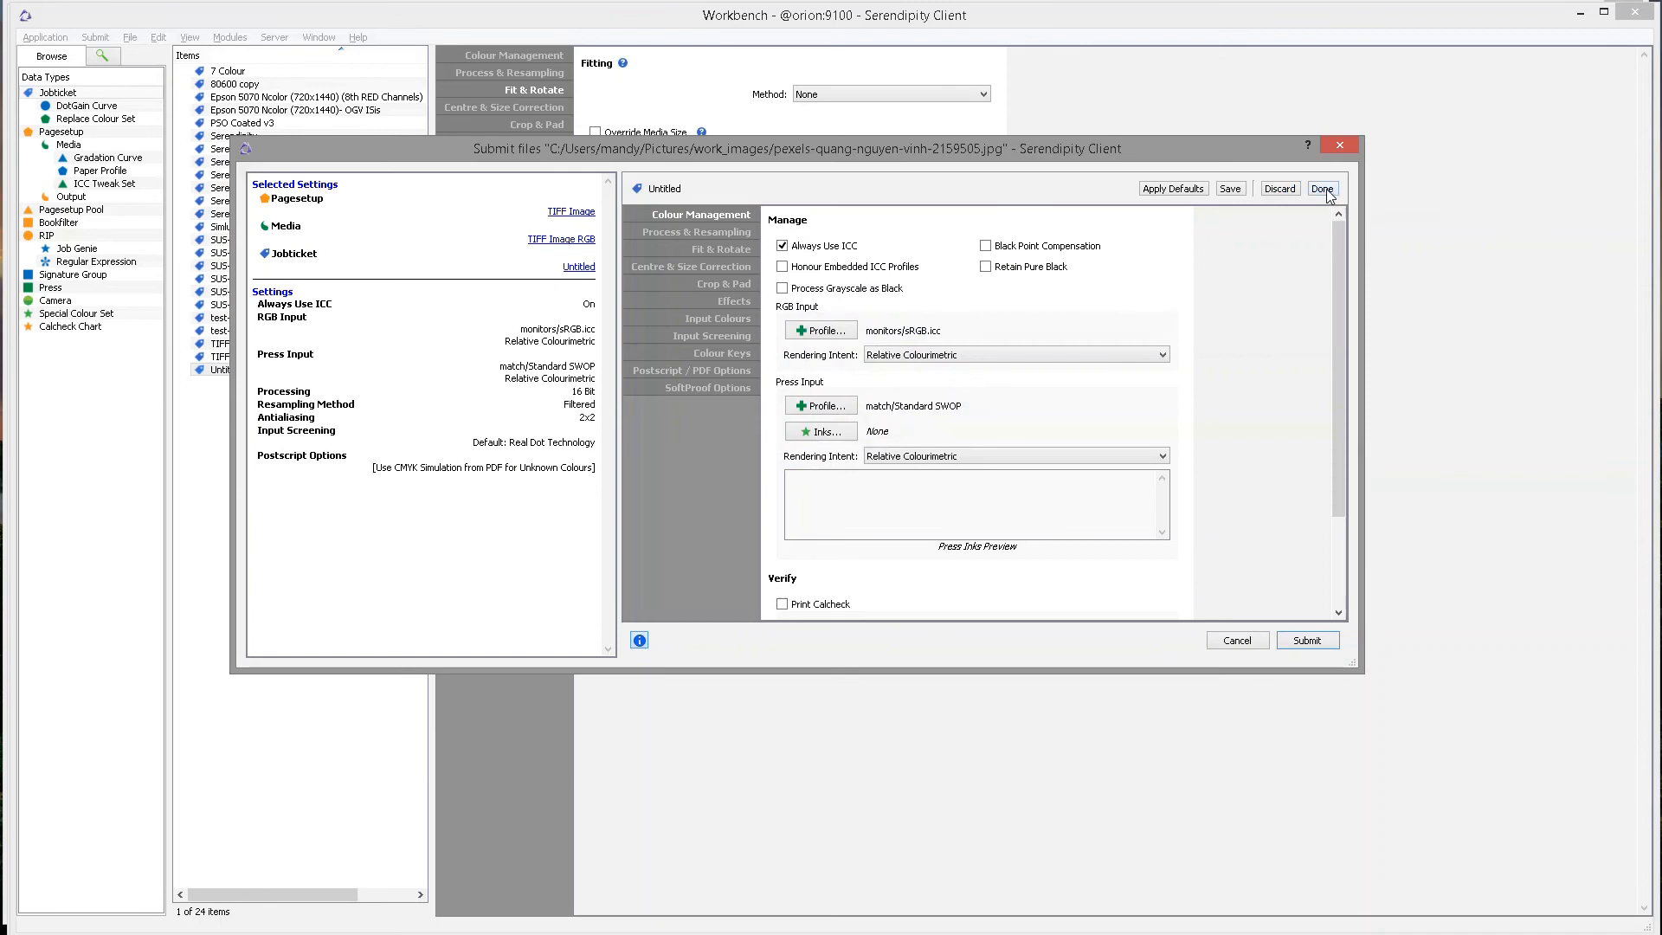
Enable step and repeat with the 3 x 3 Studio Template, then submit the image.
{"action": "left_click", "coordinate": [694, 251]}
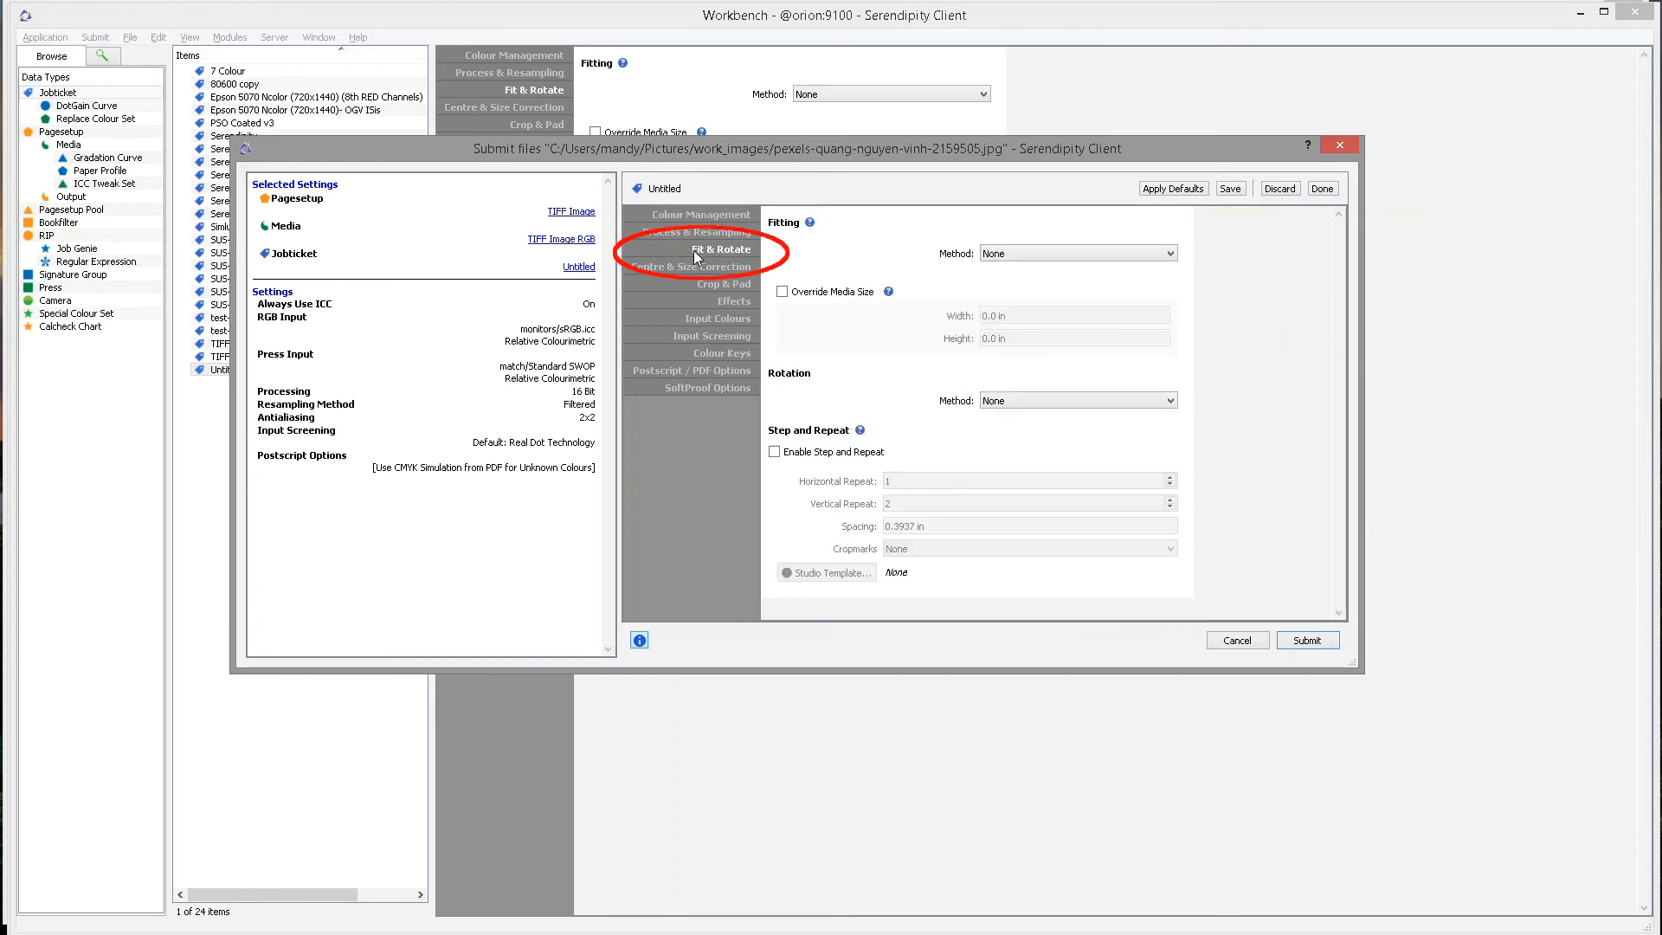
{"action": "left_click", "coordinate": [774, 452]}
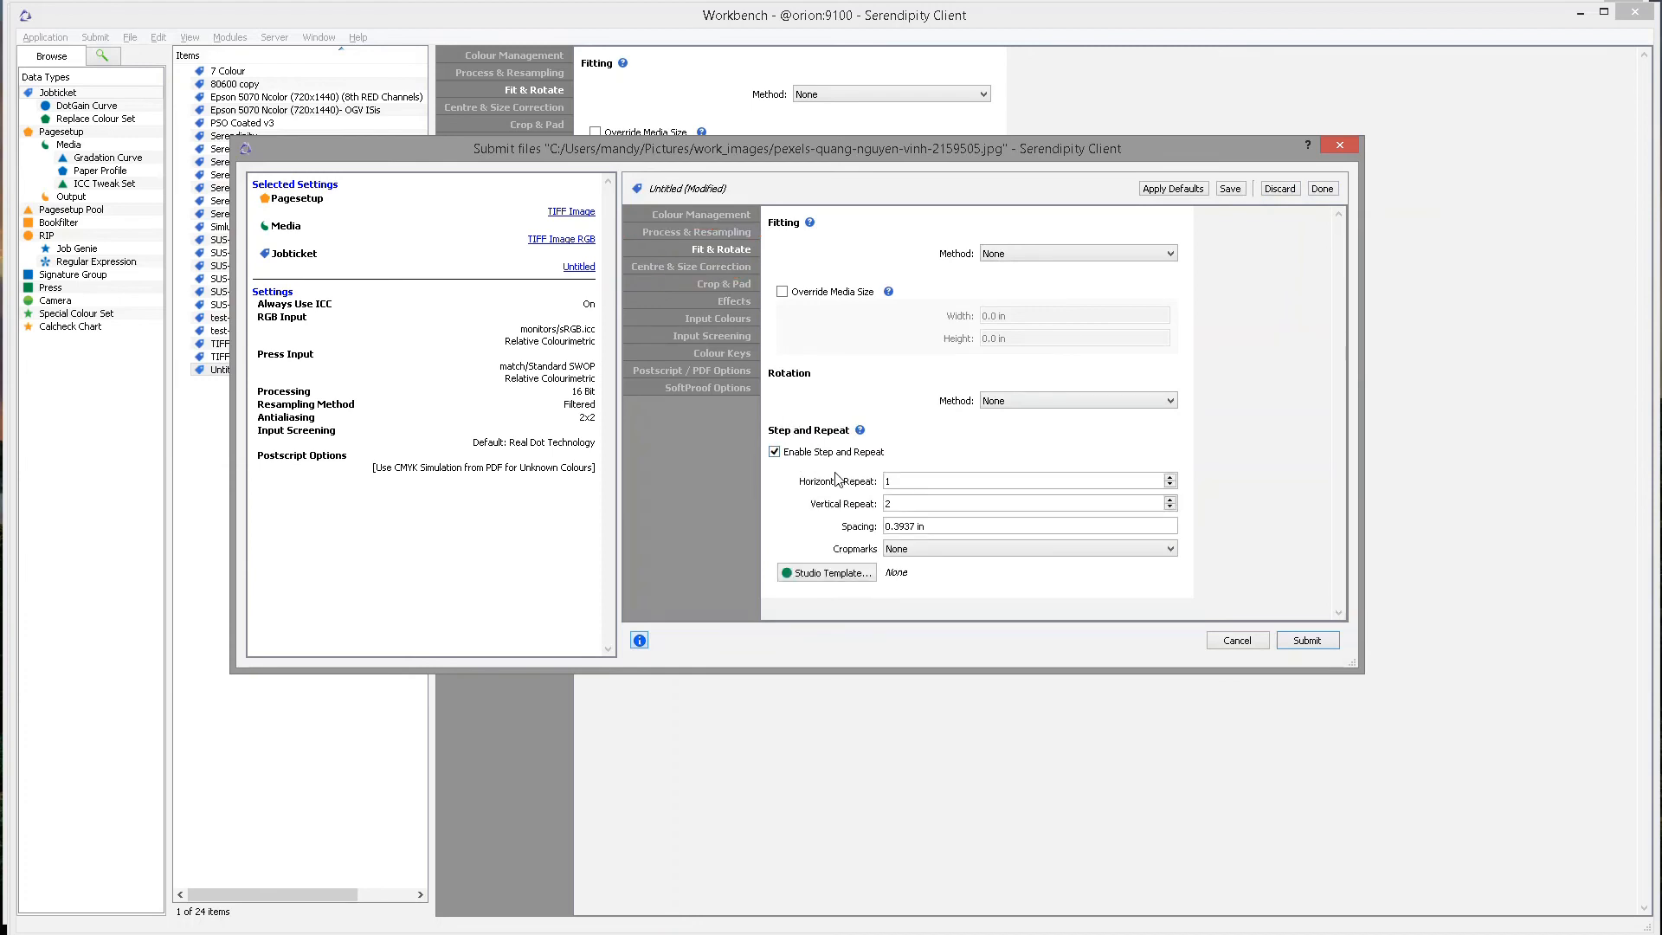
{"action": "left_click", "coordinate": [844, 572]}
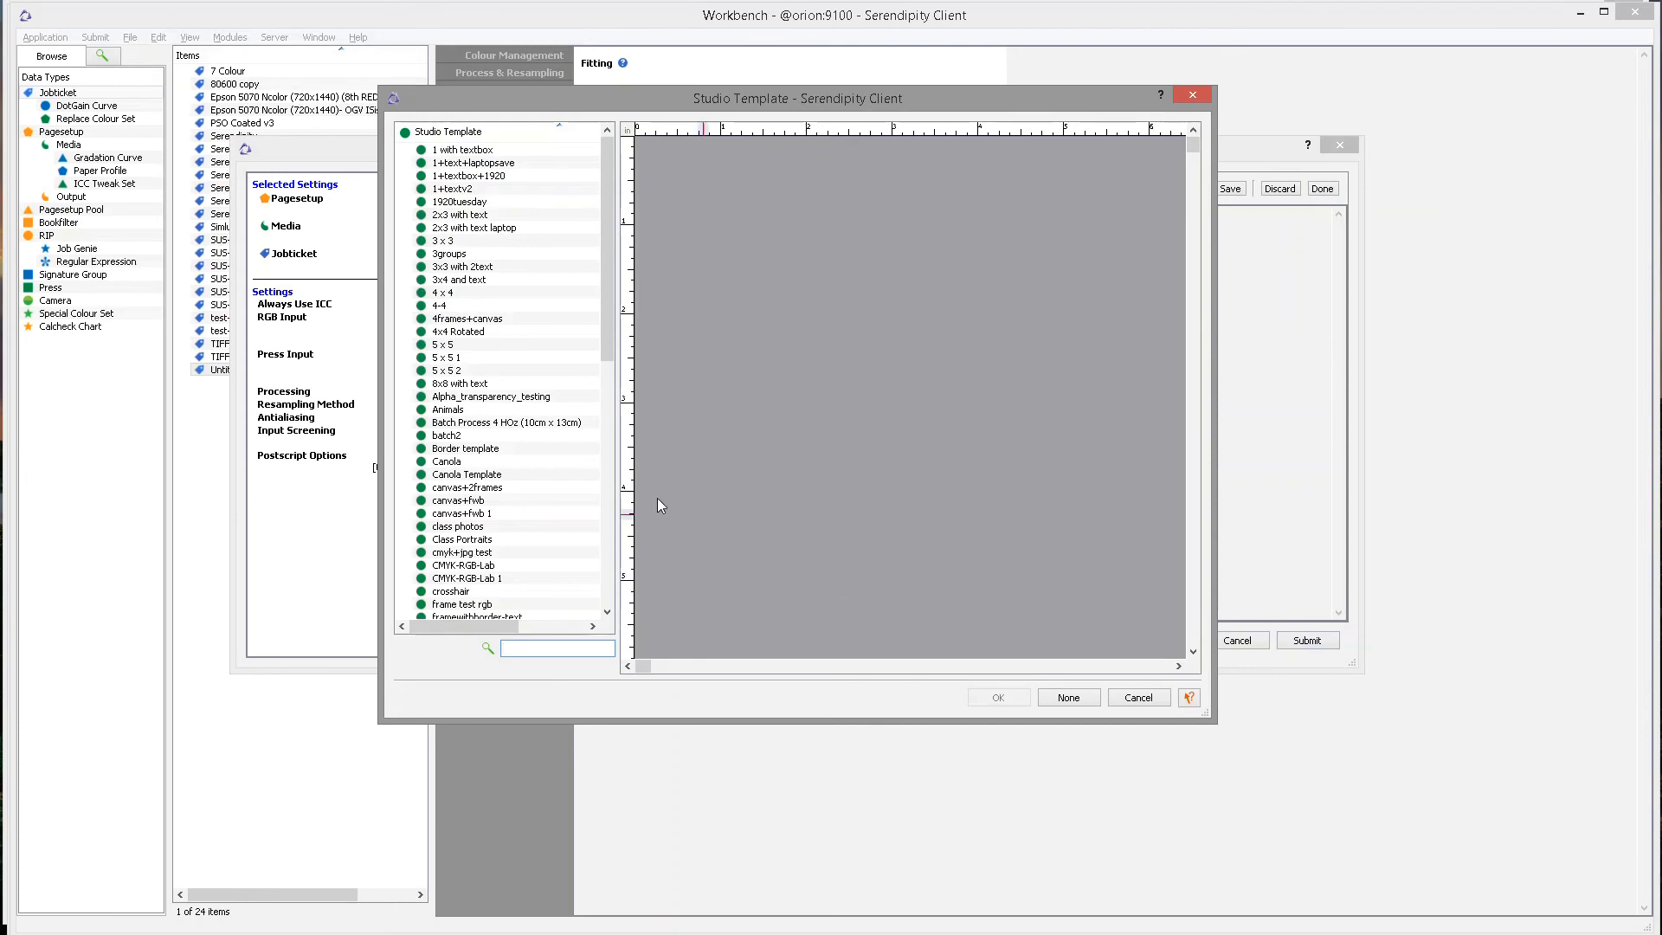
{"action": "left_click", "coordinate": [526, 241]}
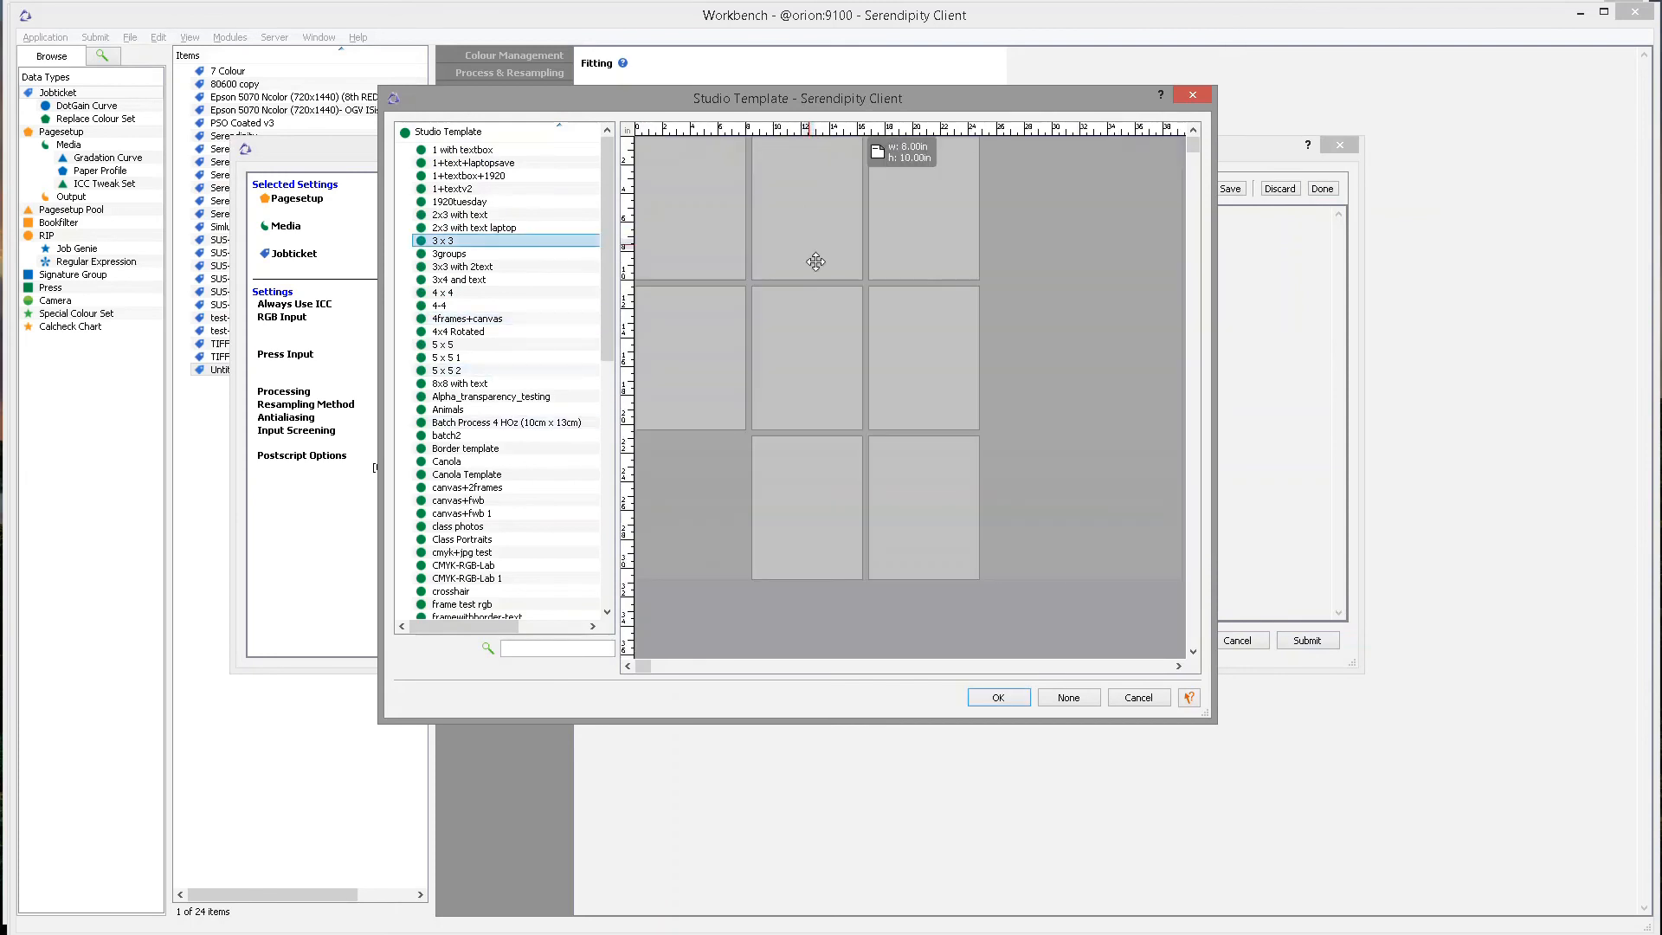
{"action": "left_click", "coordinate": [998, 698]}
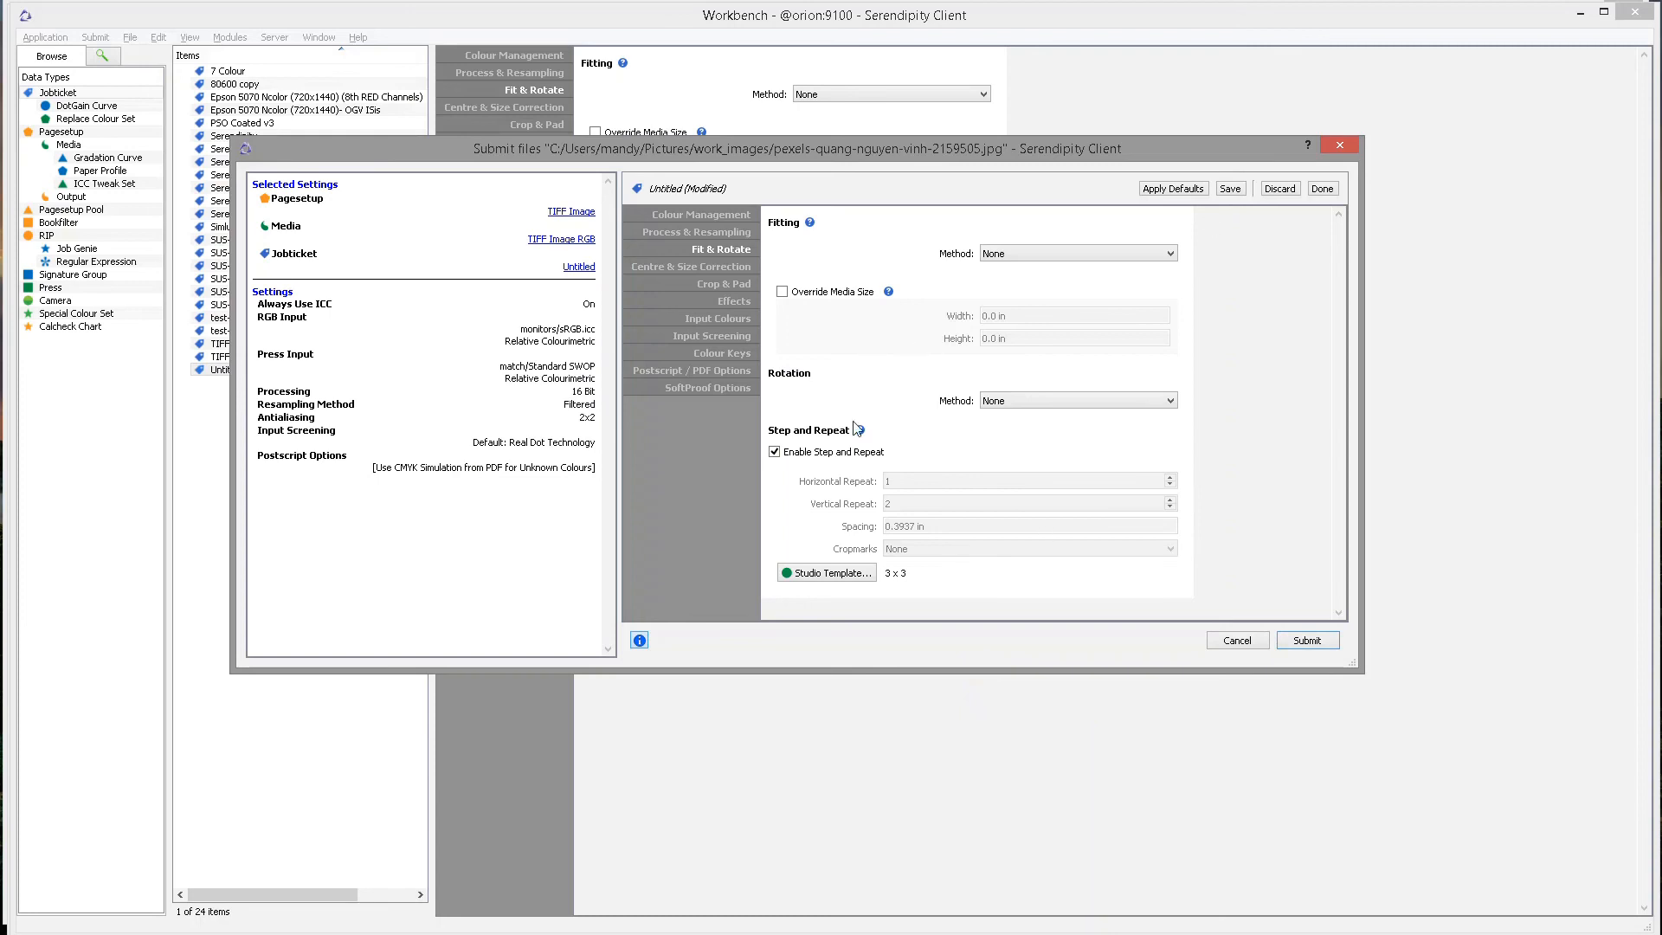
{"action": "left_click", "coordinate": [1306, 641]}
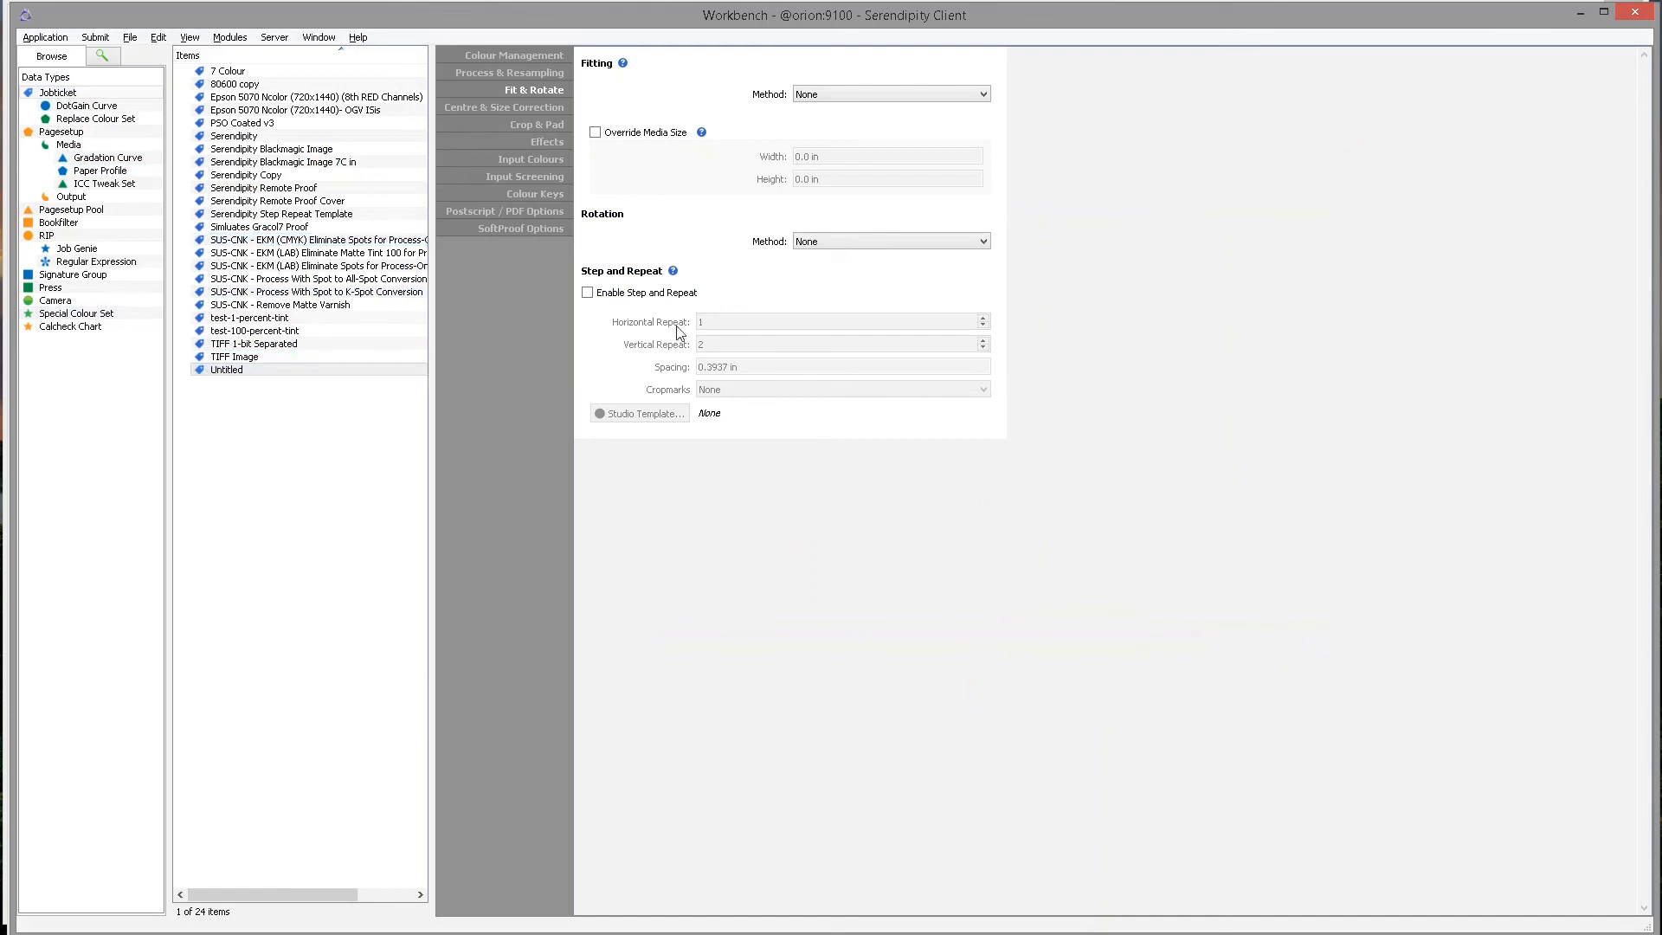
Switch to the Jobs queue and select the new job 3054, shown Held (Printing).
{"action": "left_click", "coordinate": [329, 374]}
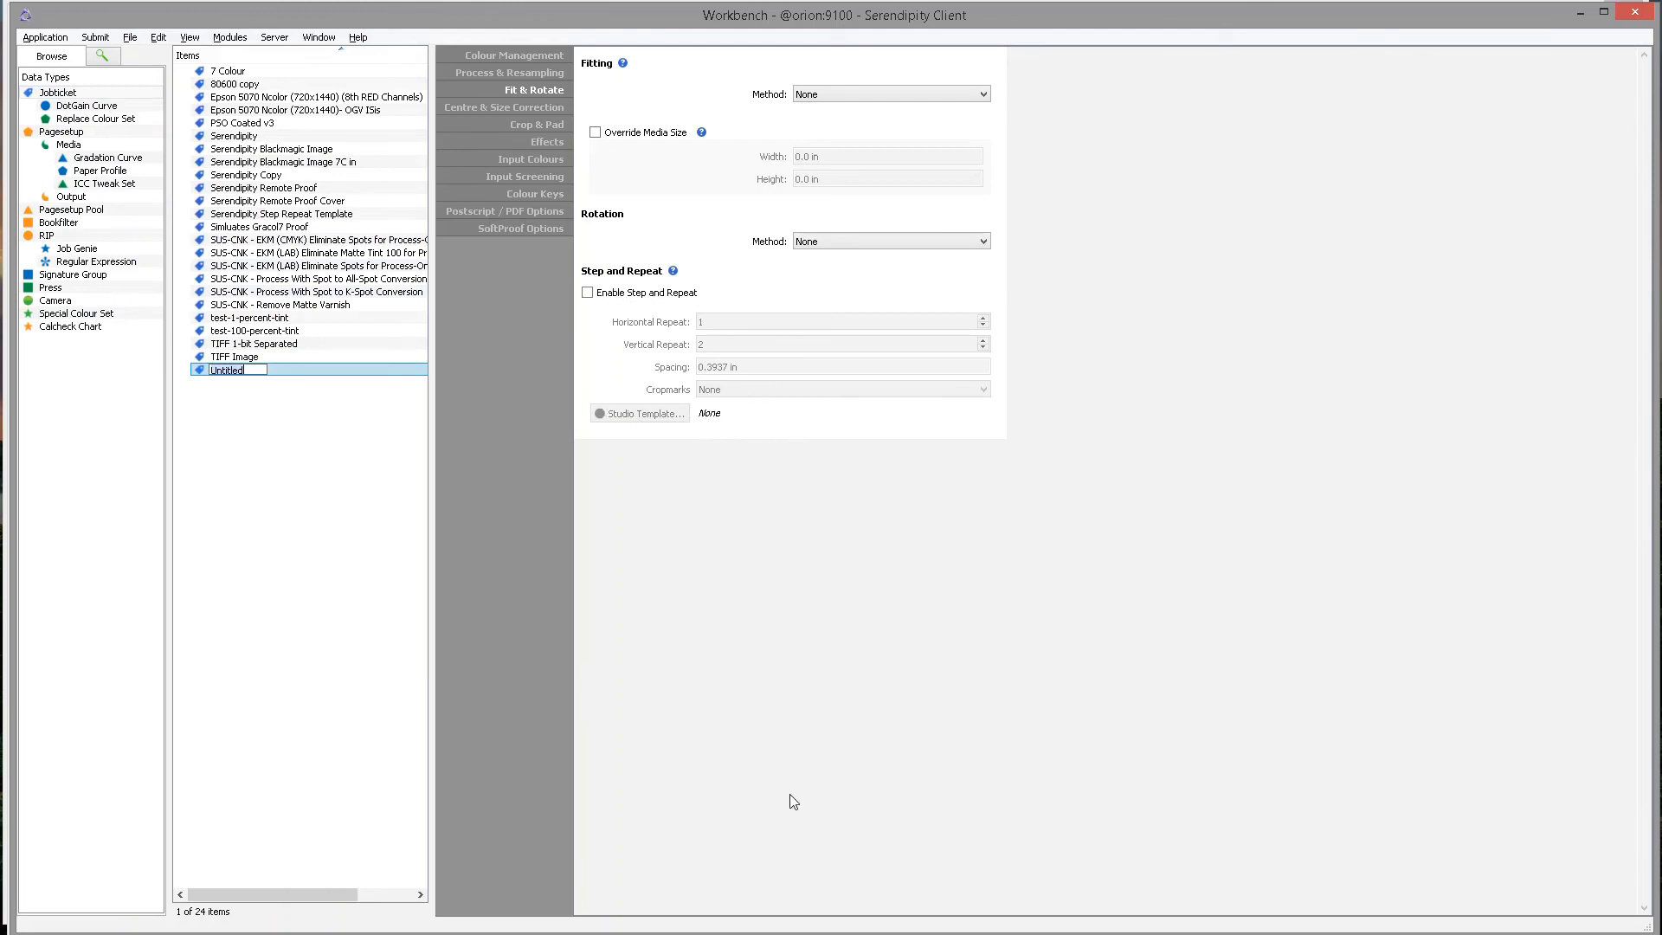
{"action": "left_click", "coordinate": [771, 933]}
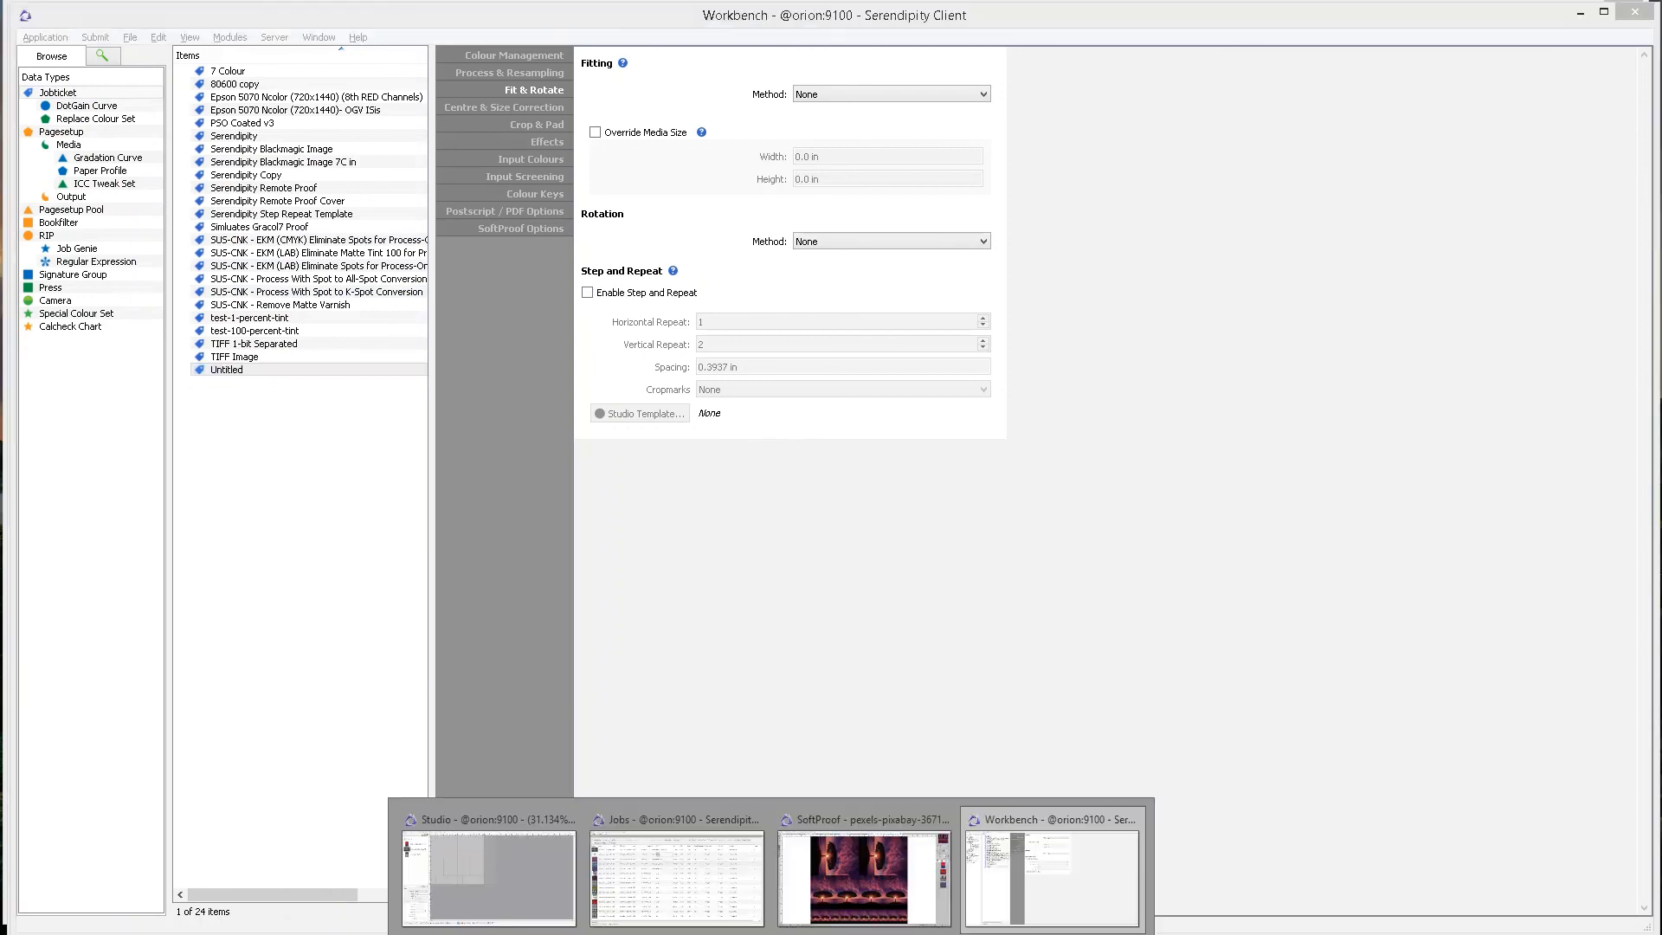
{"action": "left_click", "coordinate": [684, 875]}
{"action": "left_click", "coordinate": [513, 302]}
{"action": "left_click", "coordinate": [540, 265]}
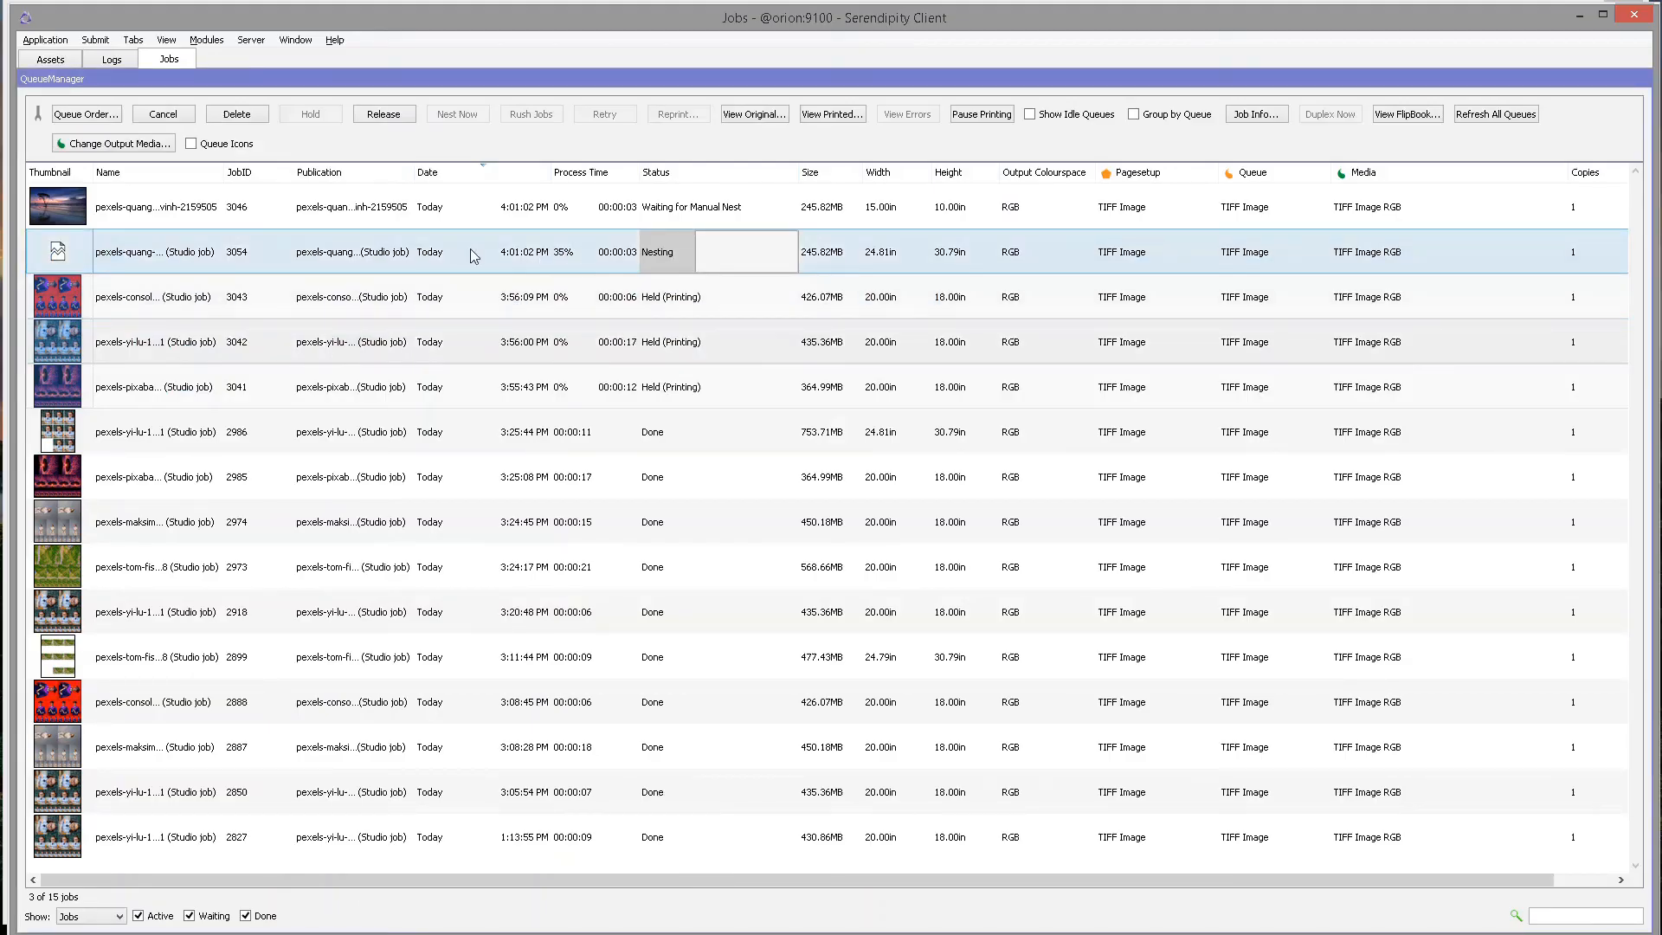
{"action": "left_click", "coordinate": [594, 258]}
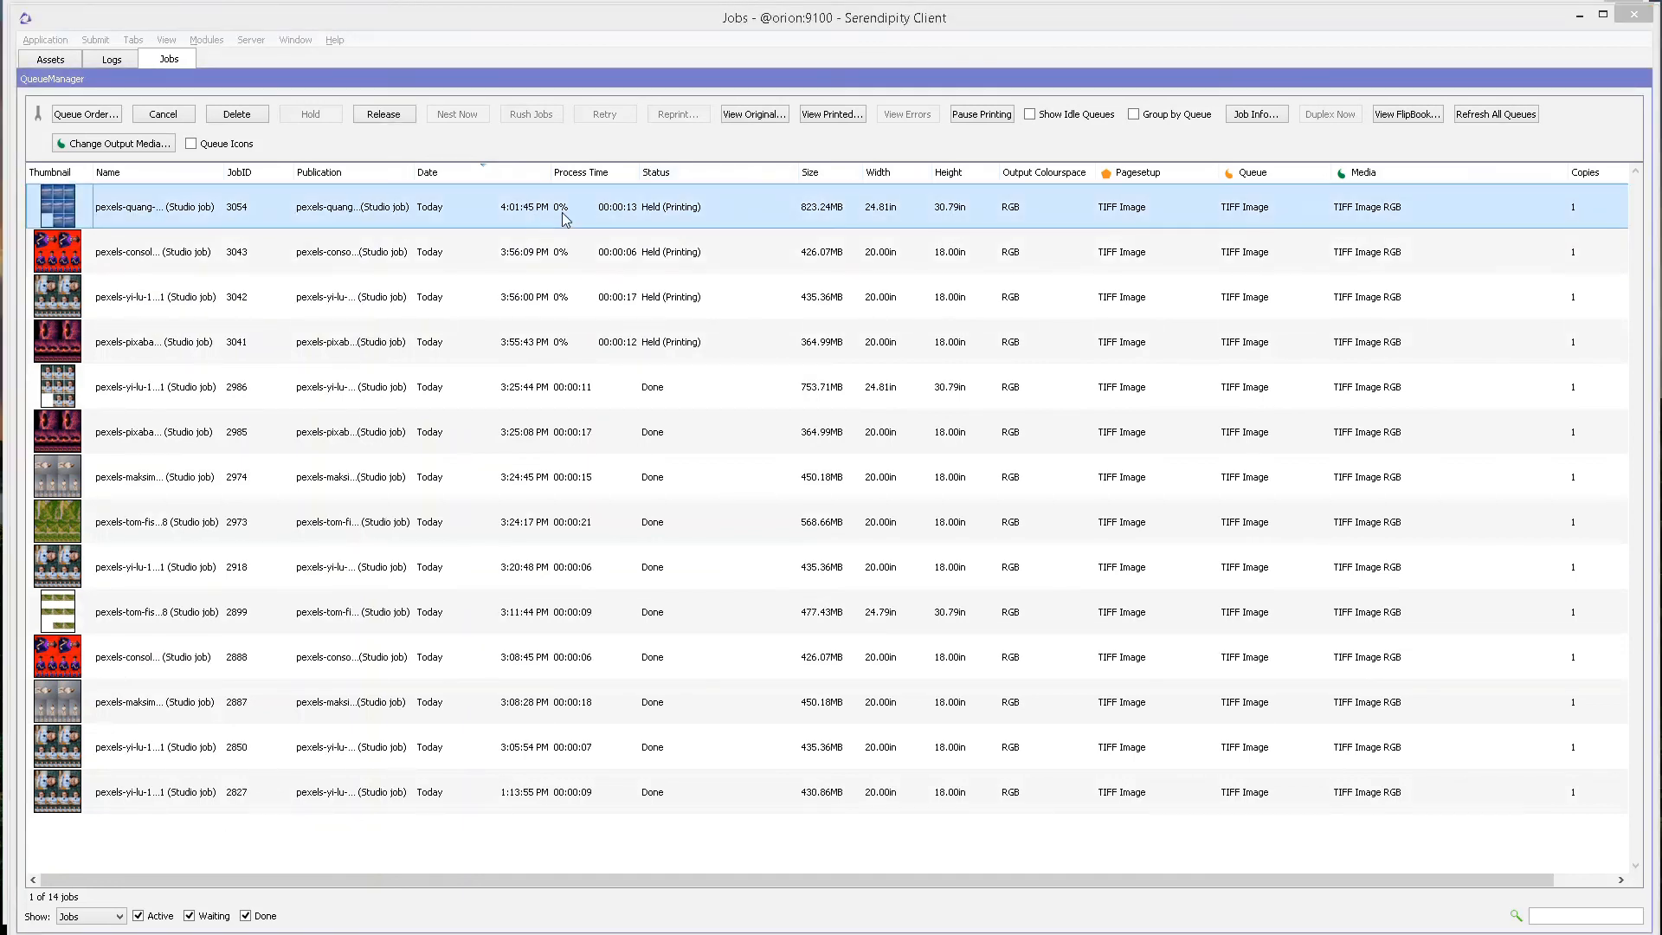
{"action": "left_click", "coordinate": [646, 212]}
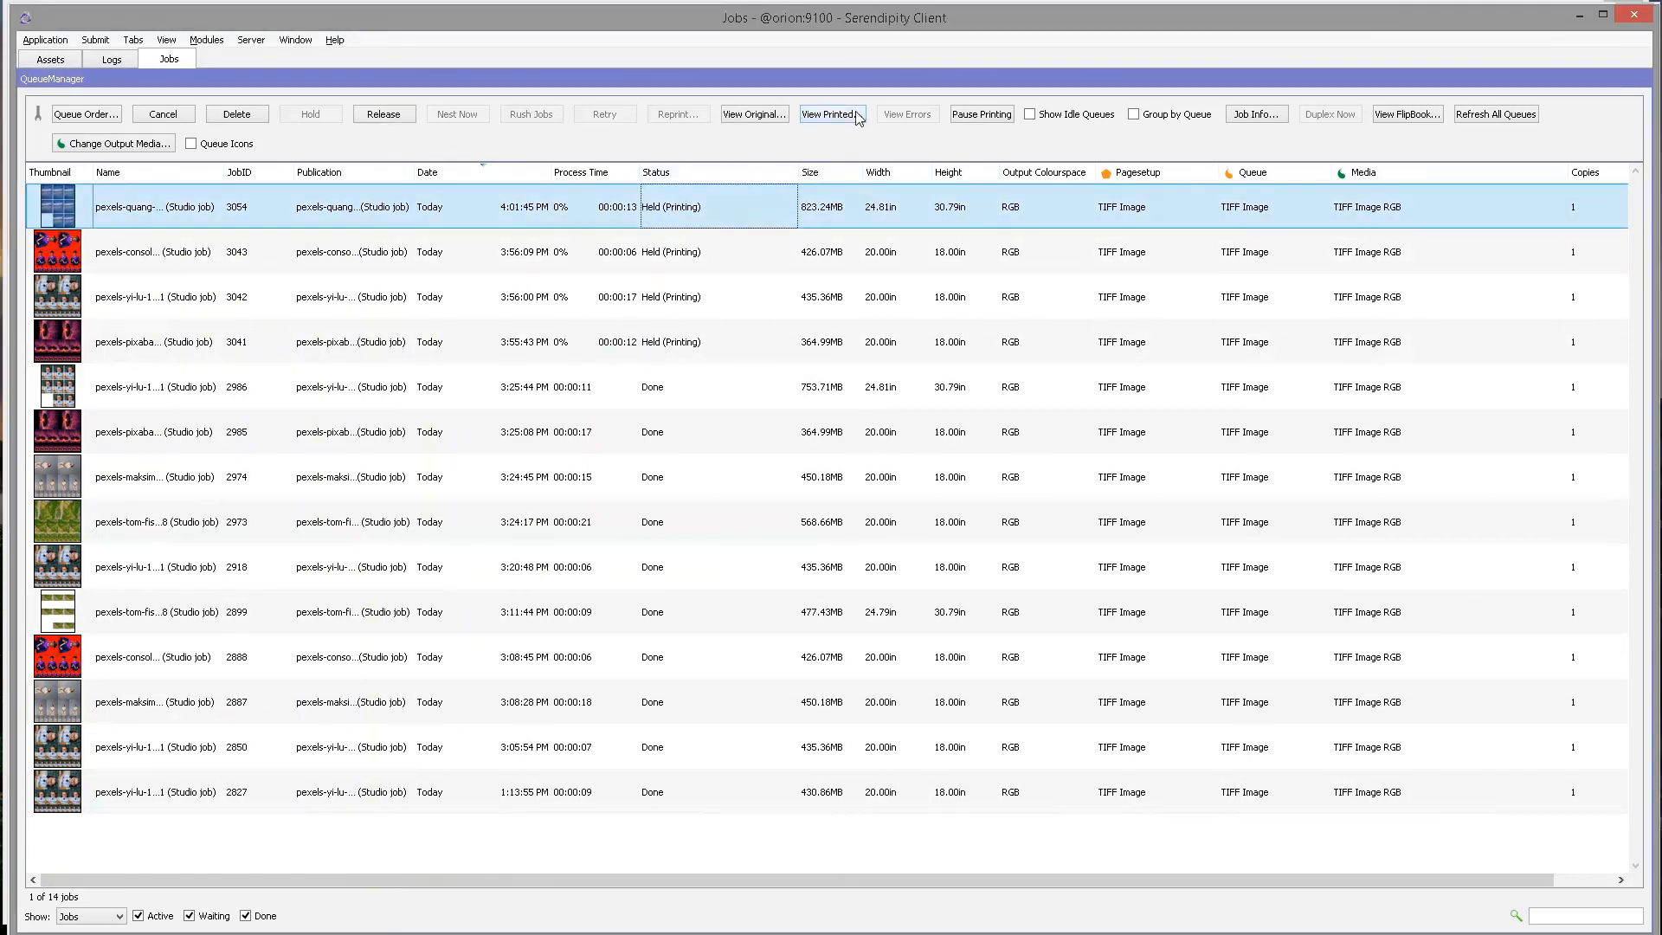
Preview job 3054's printed 3 x 3 sunset grid in SoftProof.
{"action": "left_click", "coordinate": [829, 115]}
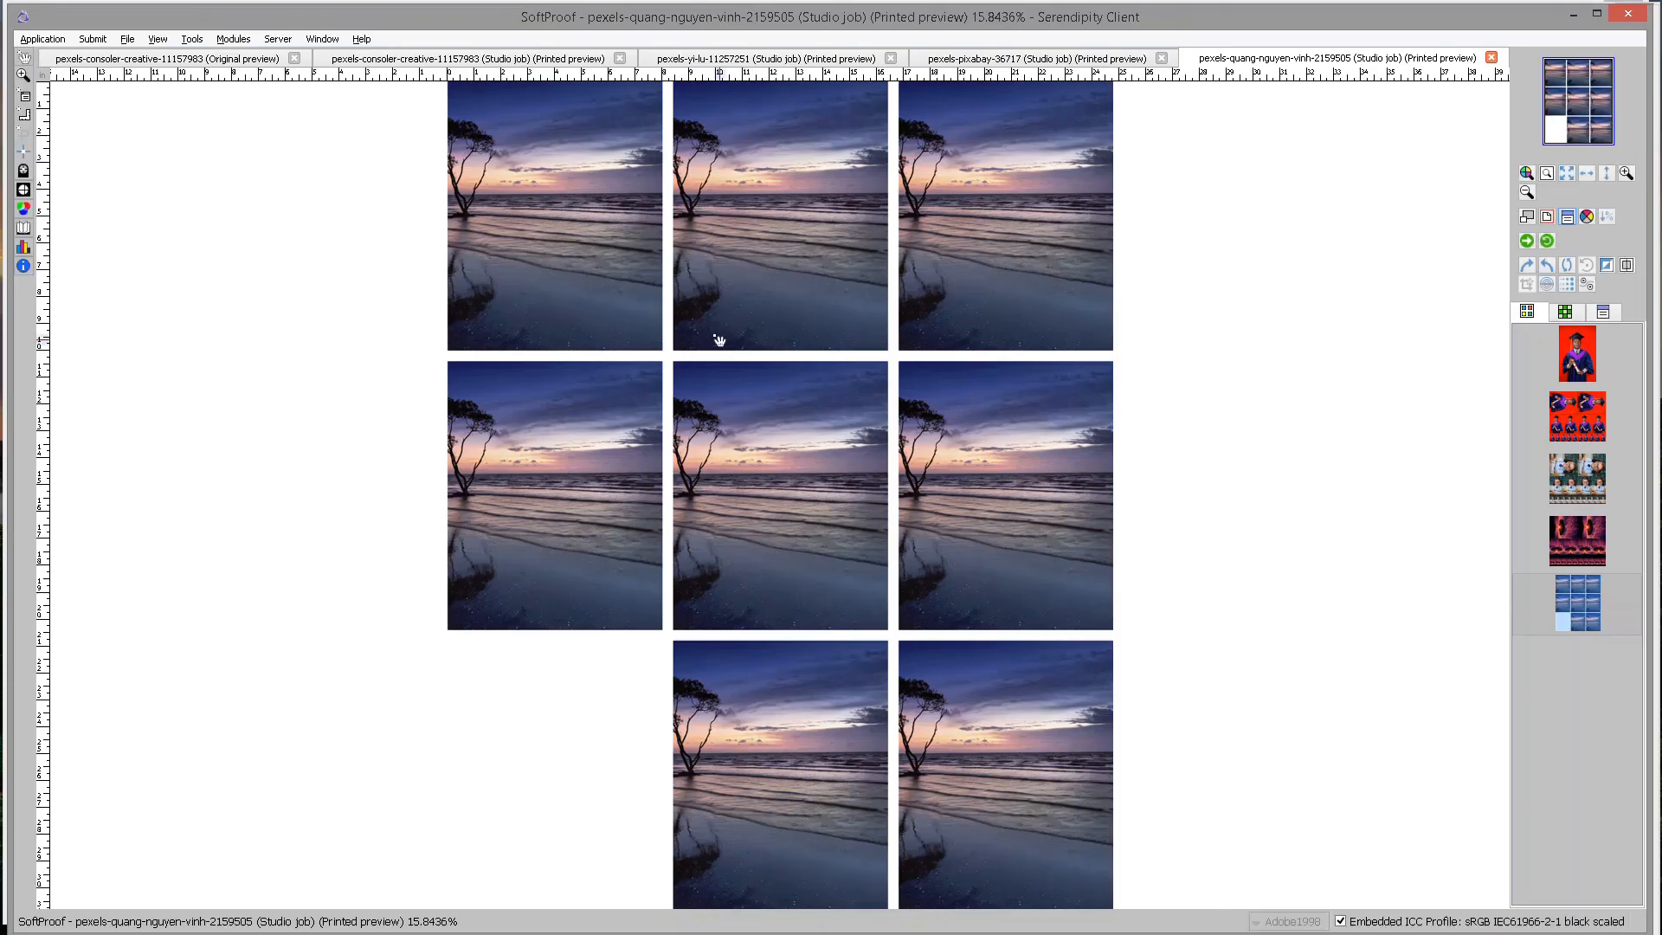